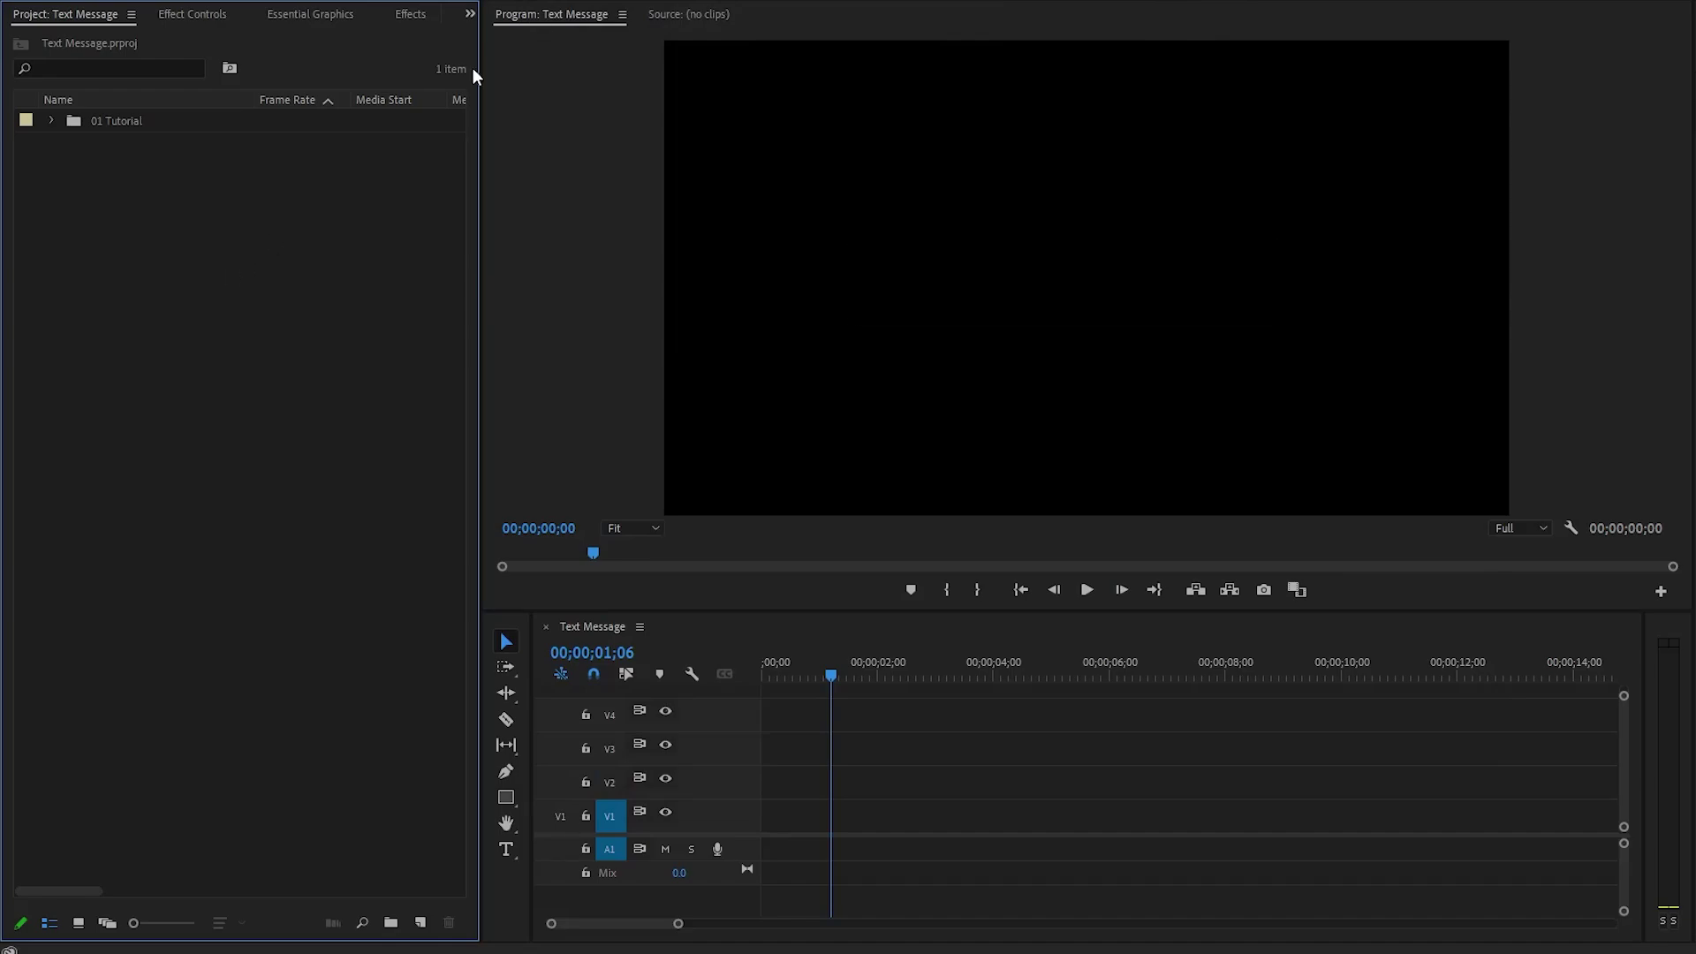
- Import Message Bubble - Short, Loading and Profile Picture from the Full HD folder into the project
{"action": "key", "text": "alt+Tab"}
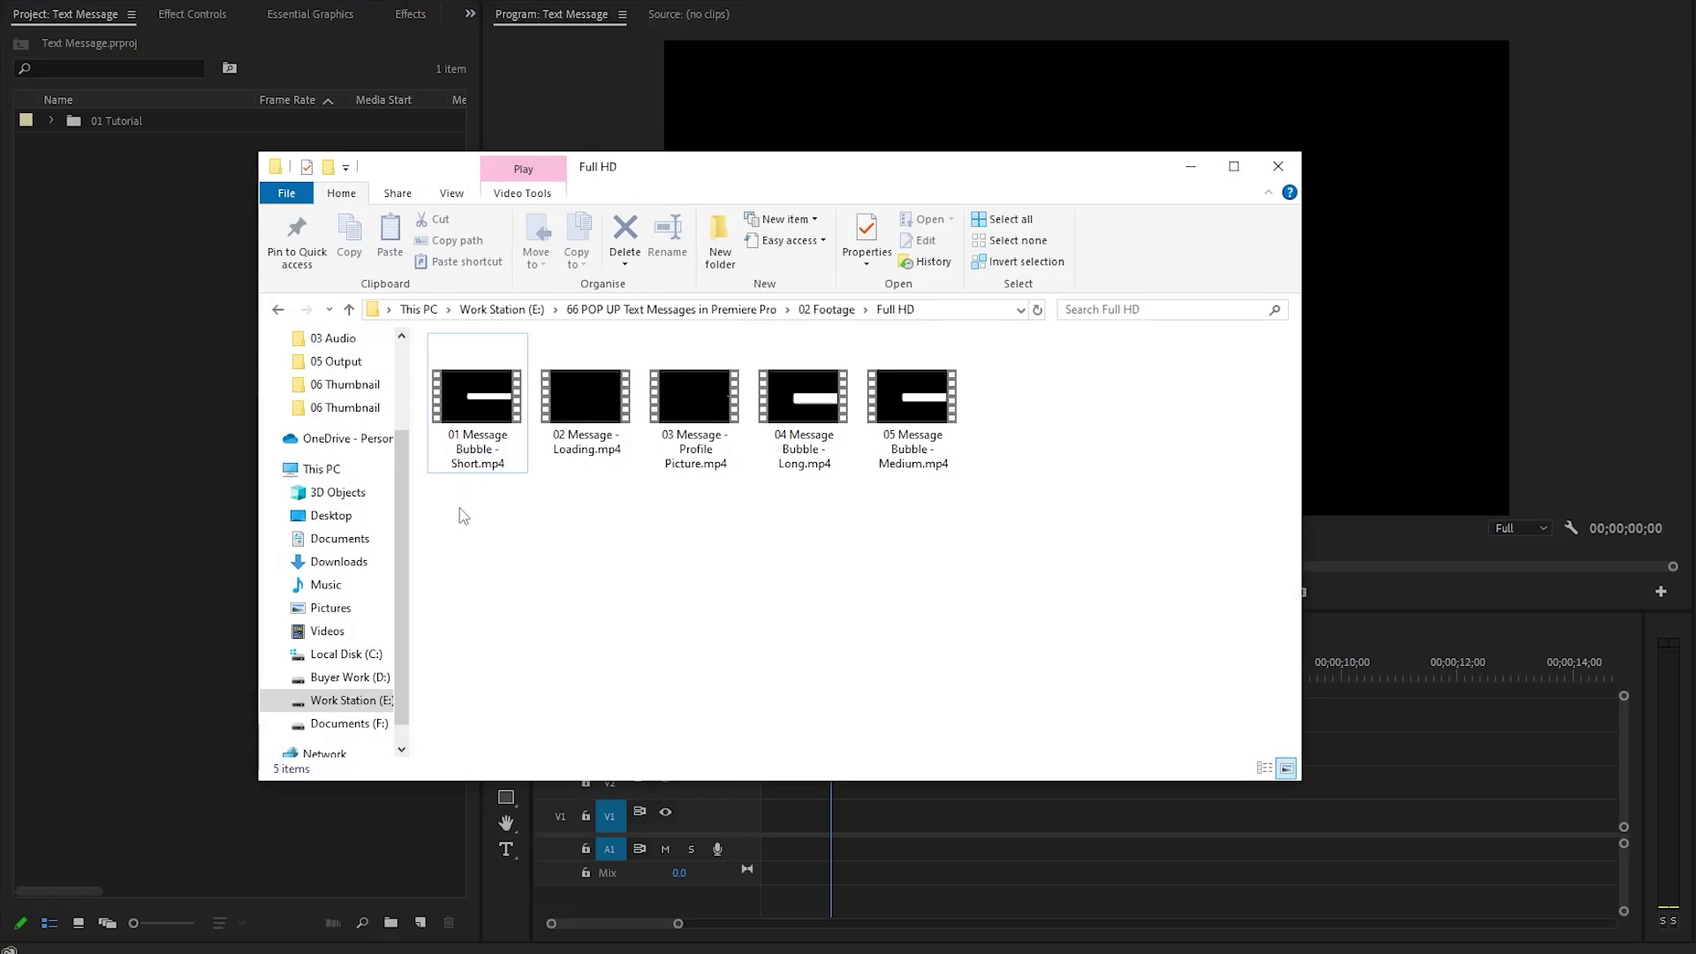
{"action": "left_click_drag", "start_coordinate": [459, 506], "coordinate": [498, 466]}
{"action": "left_click", "coordinate": [799, 455], "text": "ctrl"}
{"action": "left_click", "coordinate": [910, 455], "text": "ctrl"}
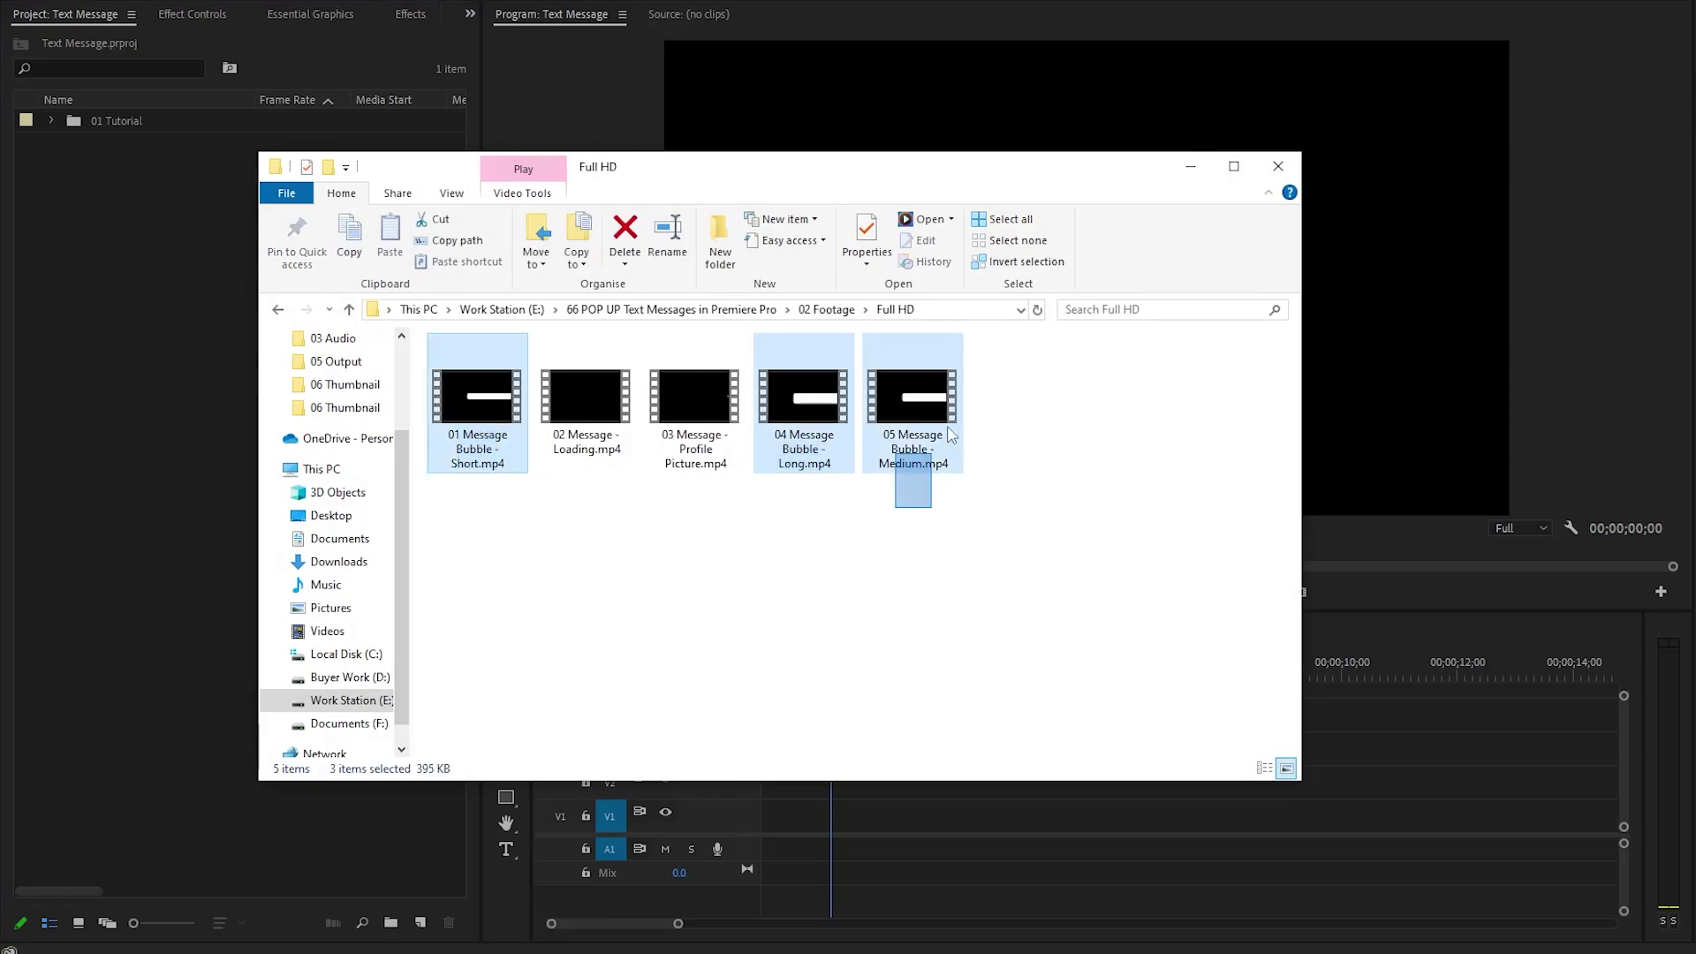
{"action": "left_click", "coordinate": [809, 545]}
{"action": "left_click_drag", "start_coordinate": [574, 495], "coordinate": [565, 429]}
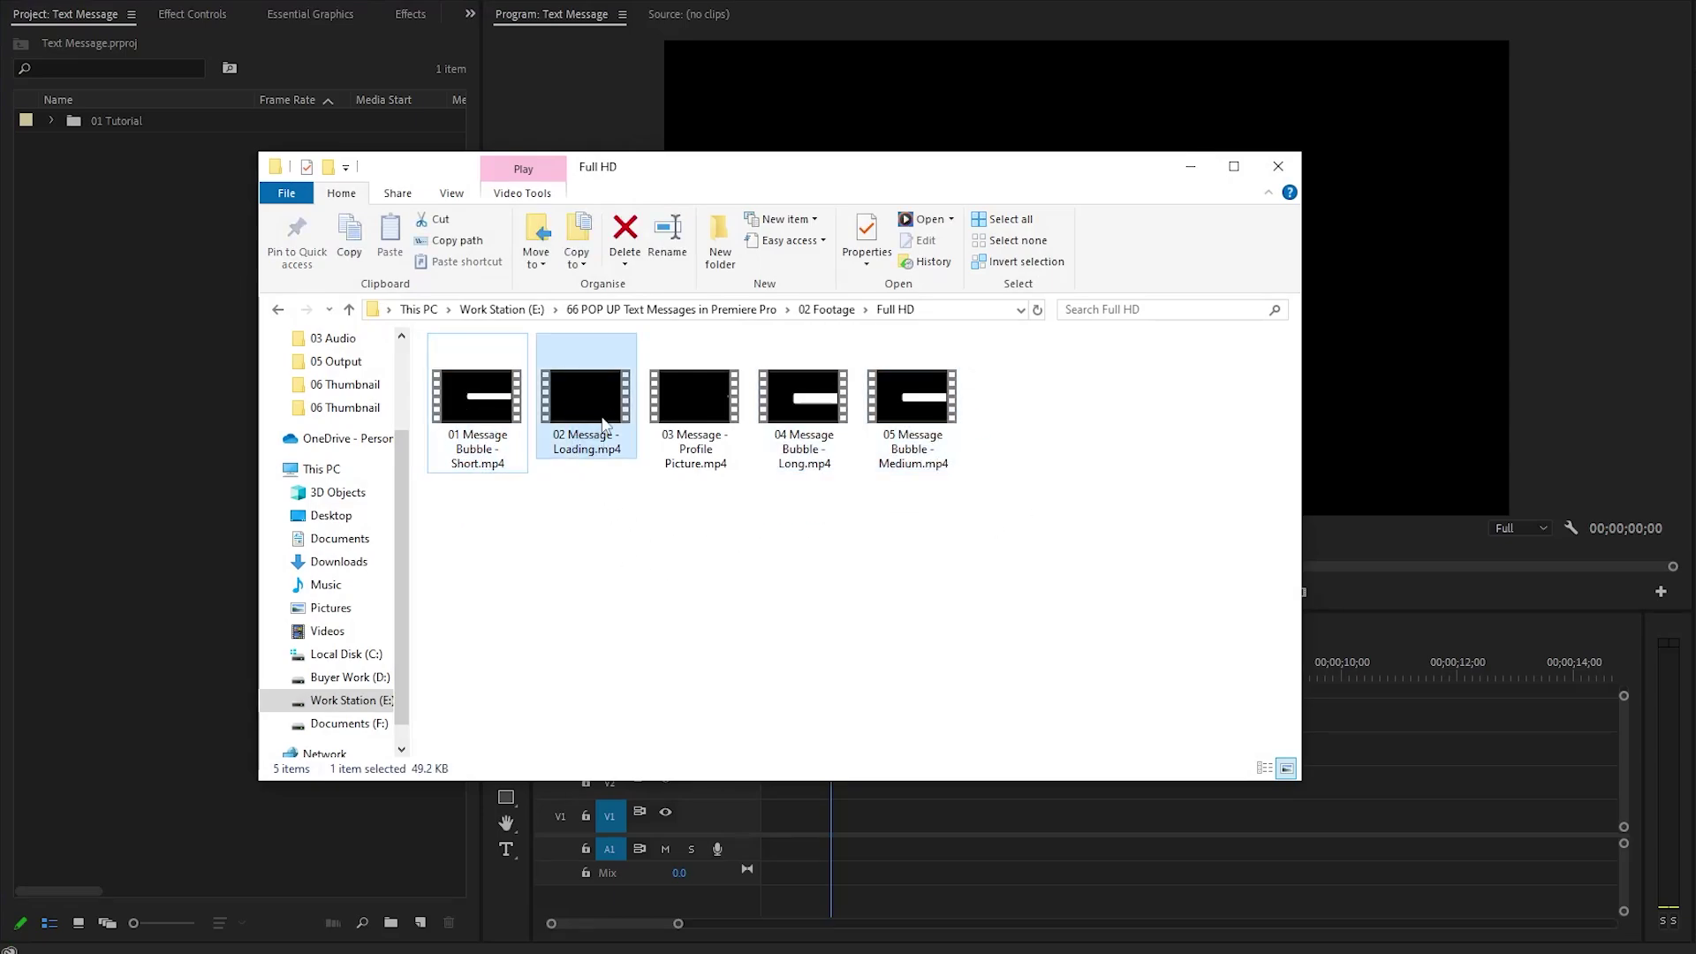
{"action": "mouse_move", "coordinate": [693, 497]}
{"action": "left_mouse_down"}
{"action": "mouse_move", "coordinate": [733, 424]}
{"action": "mouse_move", "coordinate": [697, 517]}
{"action": "left_mouse_up"}
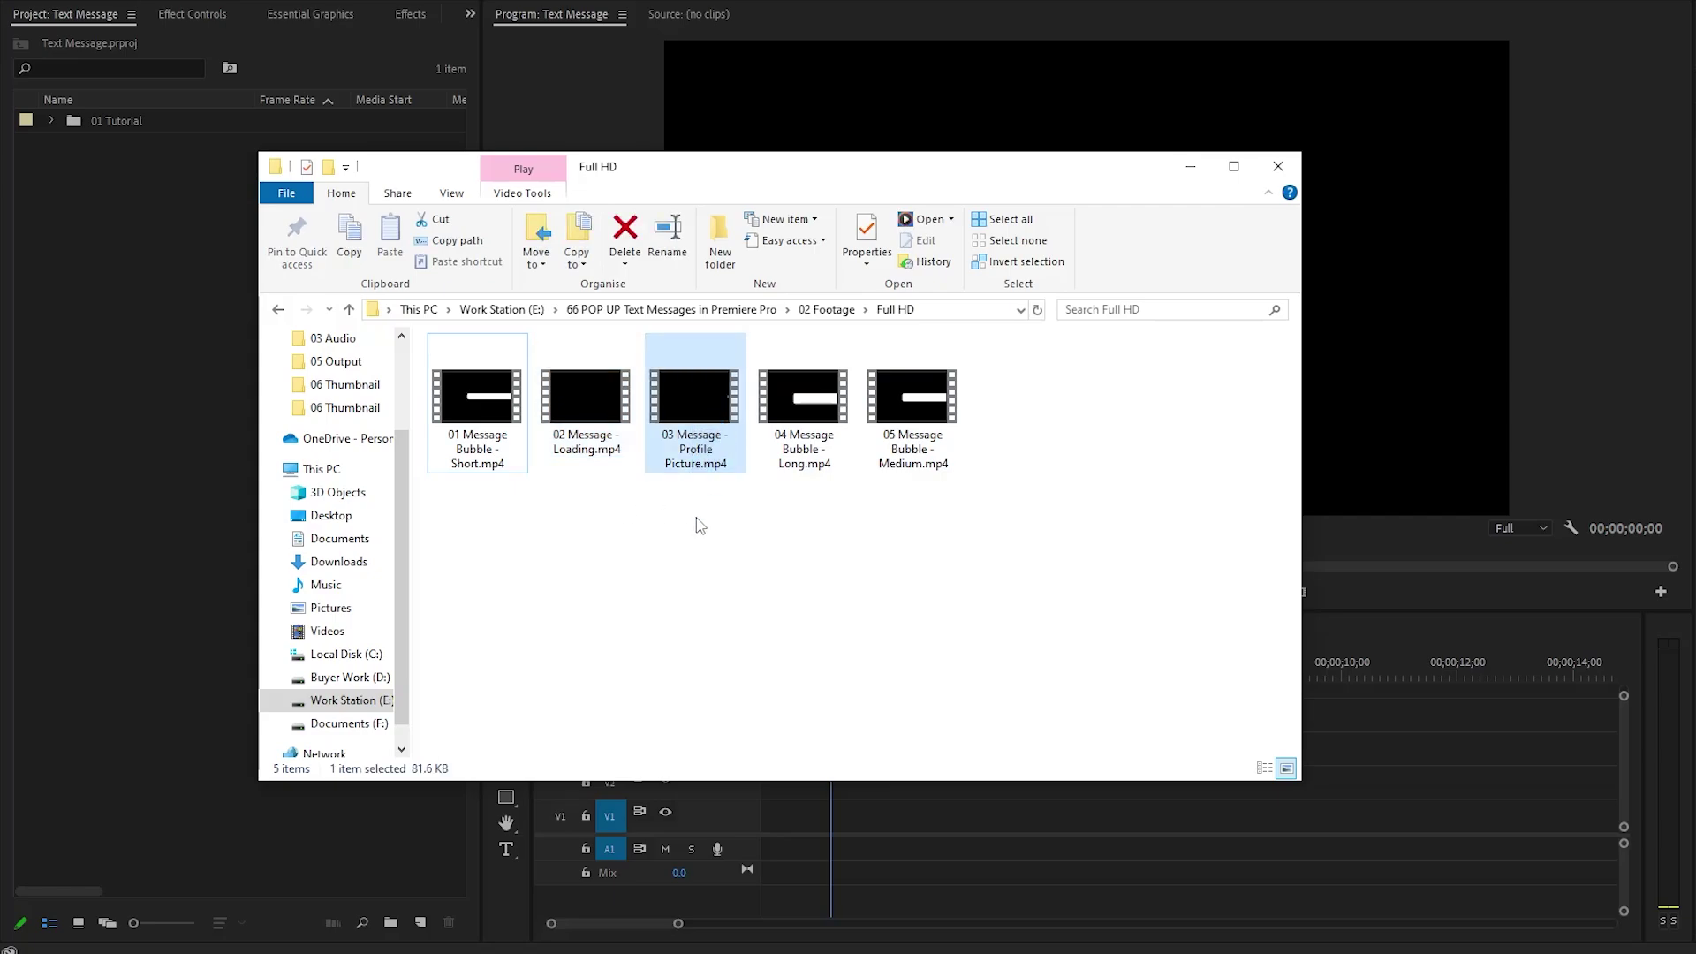
{"action": "left_click", "coordinate": [700, 526]}
{"action": "left_click_drag", "start_coordinate": [450, 498], "coordinate": [696, 428]}
{"action": "left_click_drag", "start_coordinate": [481, 428], "coordinate": [162, 385]}
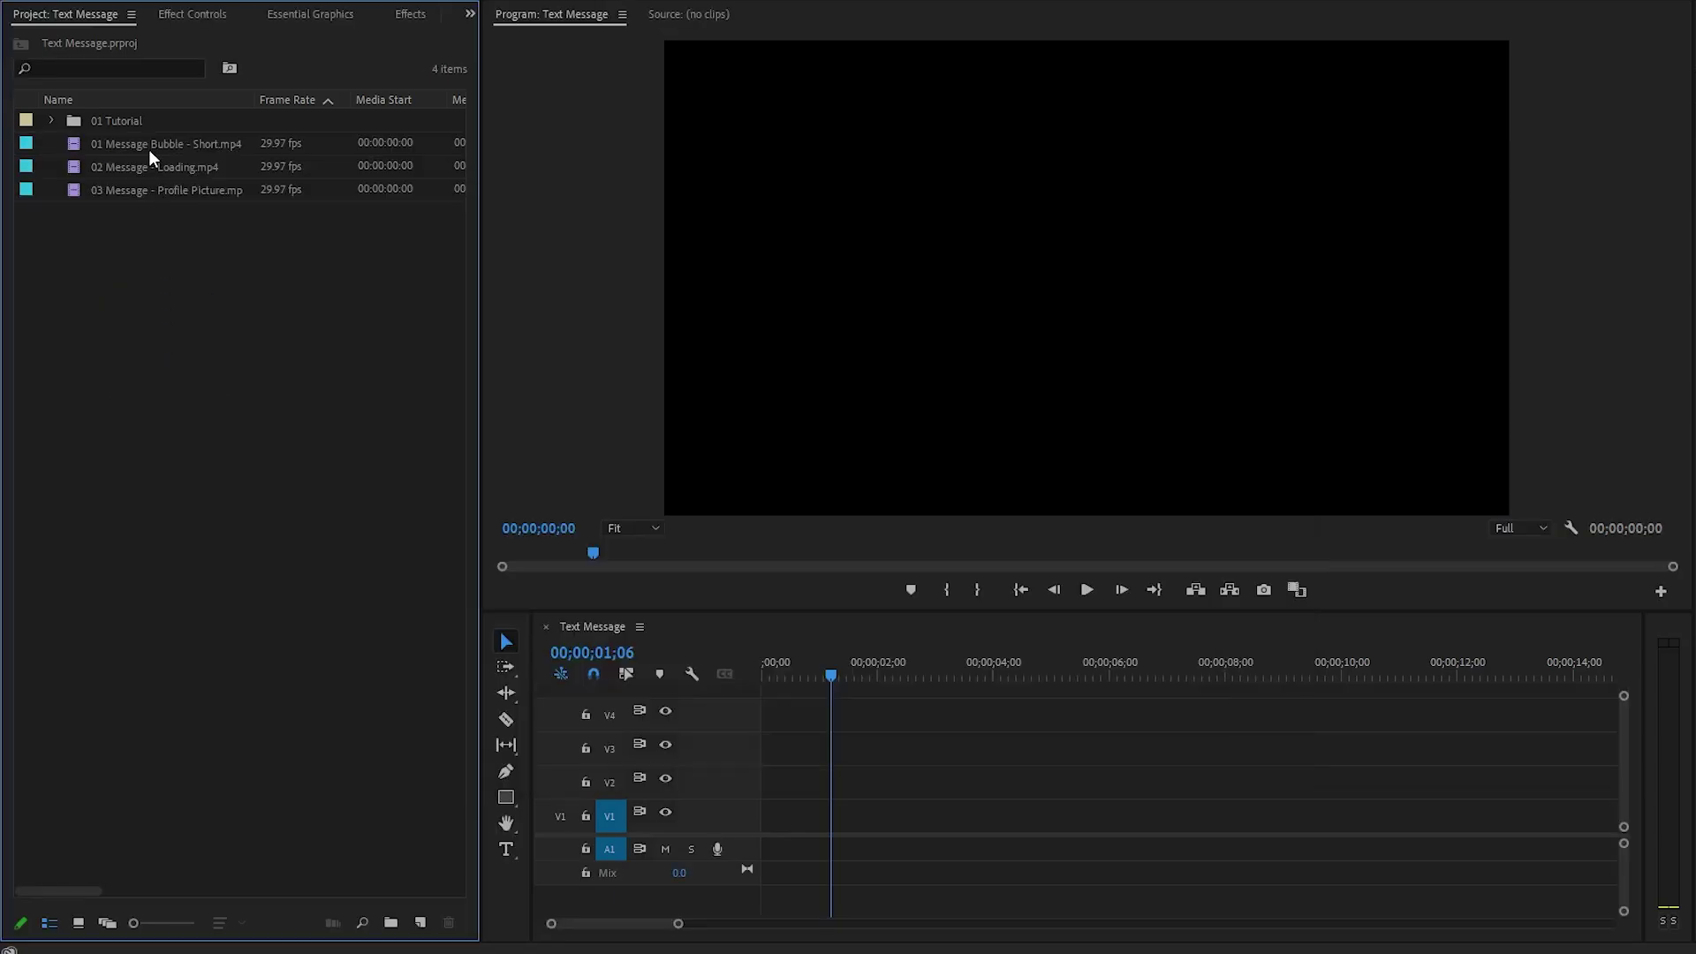
- Place Message Bubble - Short on V1 at the sequence start and trim it to about 10 seconds
{"action": "left_click", "coordinate": [224, 148]}
{"action": "left_click_drag", "start_coordinate": [162, 147], "coordinate": [804, 791]}
{"action": "key", "text": "c"}
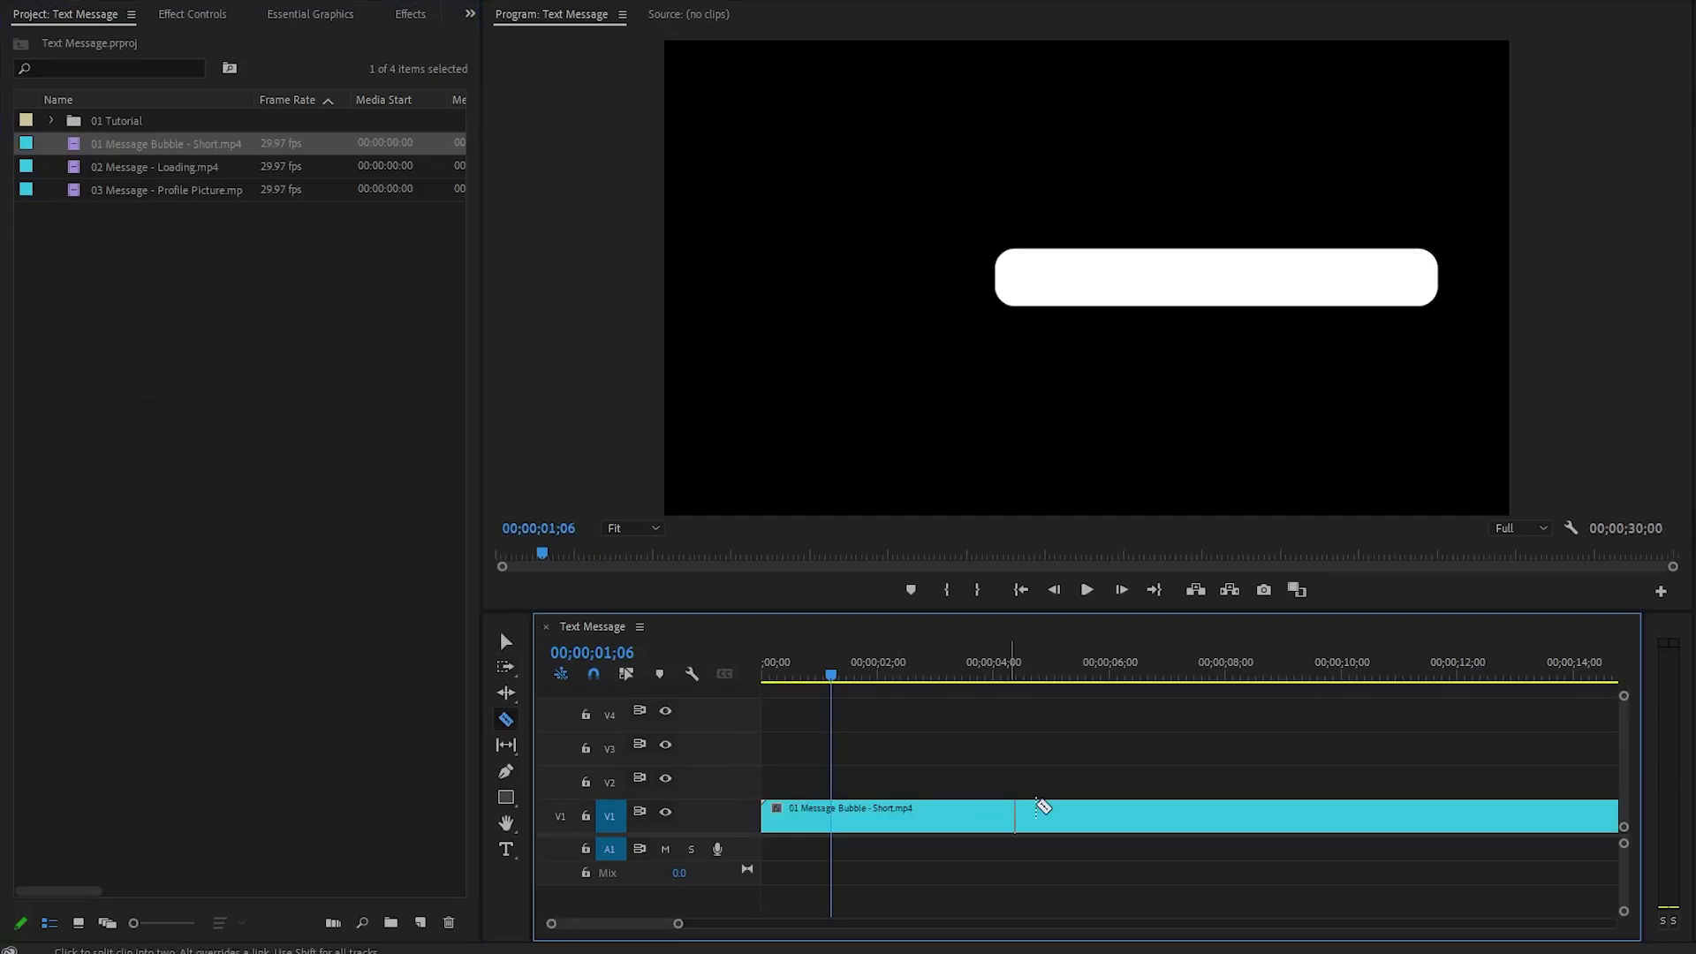
{"action": "left_click", "coordinate": [1355, 821]}
{"action": "key", "text": "v"}
{"action": "left_click", "coordinate": [1404, 819]}
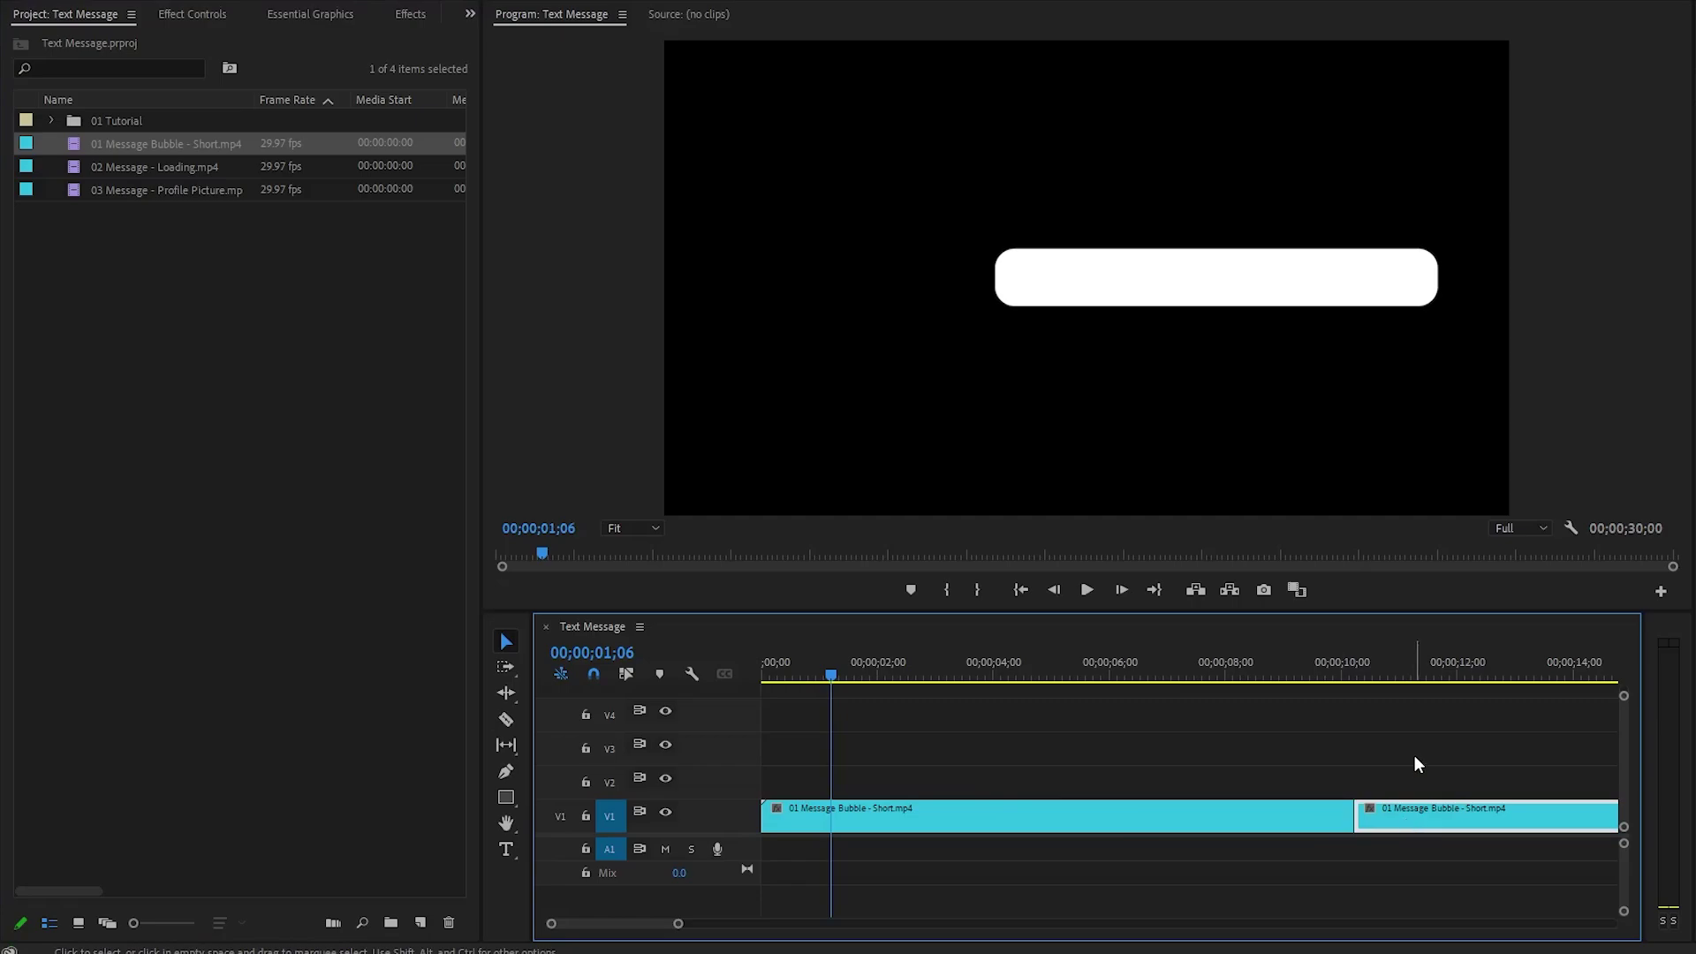
{"action": "key", "text": "Delete"}
{"action": "mouse_move", "coordinate": [829, 677]}
{"action": "left_mouse_down"}
{"action": "mouse_move", "coordinate": [767, 678]}
{"action": "mouse_move", "coordinate": [845, 702]}
{"action": "left_mouse_up"}
{"action": "left_click", "coordinate": [403, 15]}
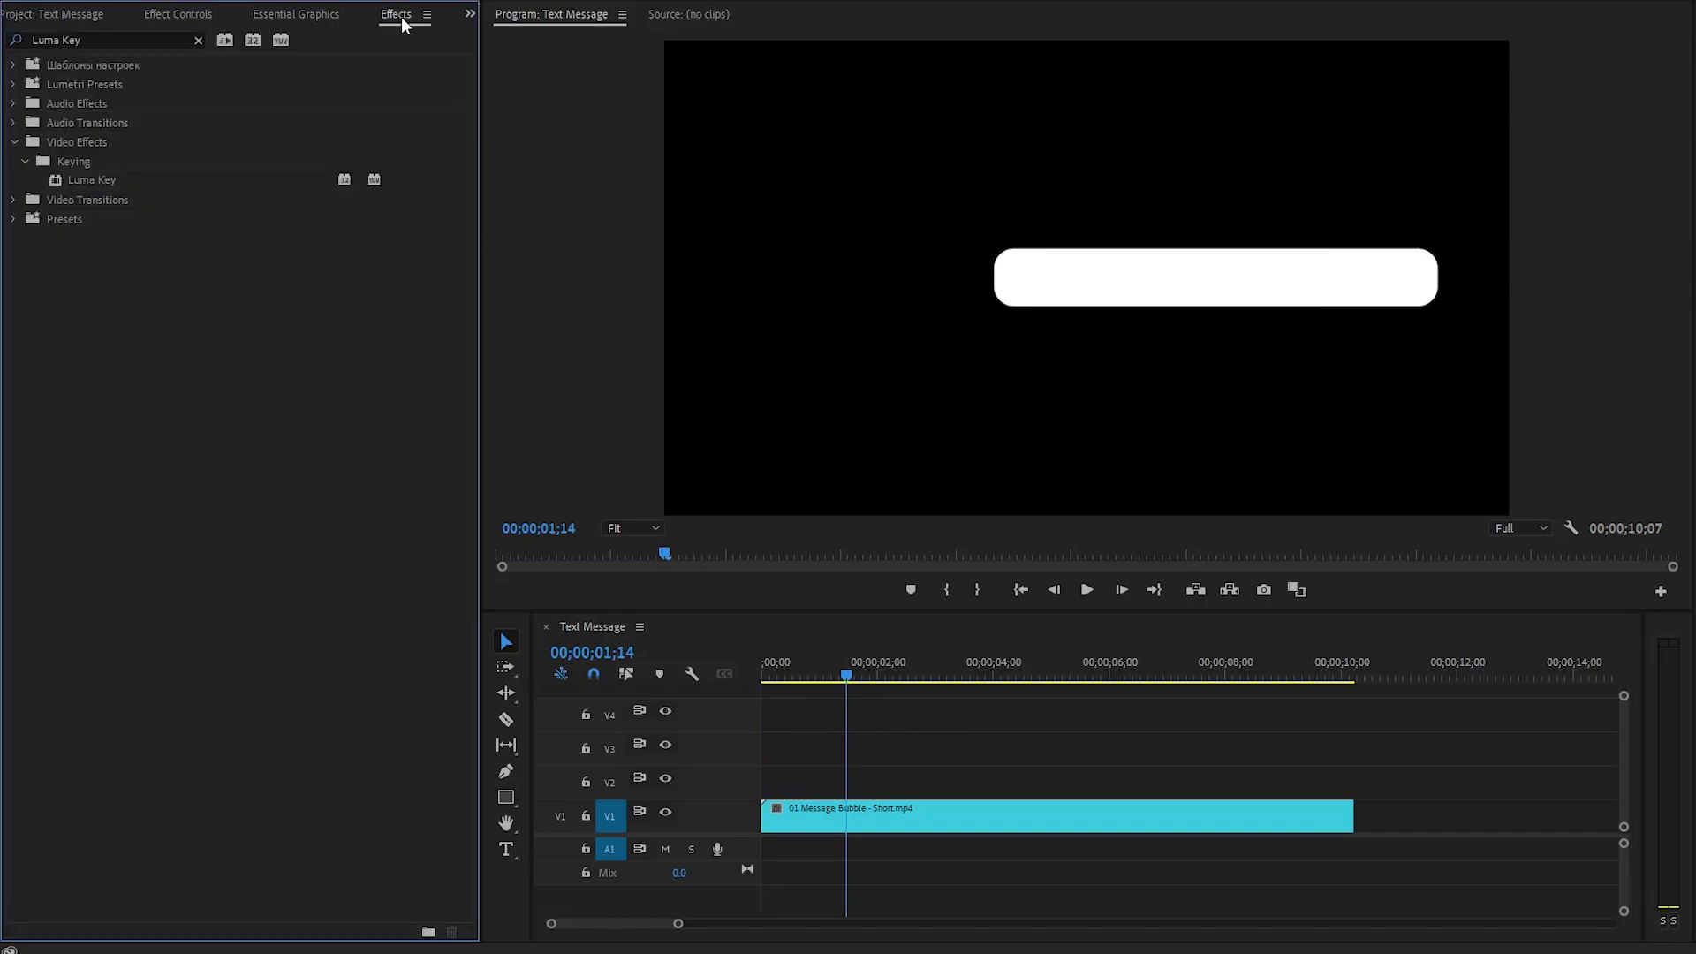
- Apply Luma Key to the Message Bubble - Short clip with a Threshold of 5%
{"action": "left_click", "coordinate": [109, 180]}
{"action": "left_click_drag", "start_coordinate": [83, 180], "coordinate": [795, 814]}
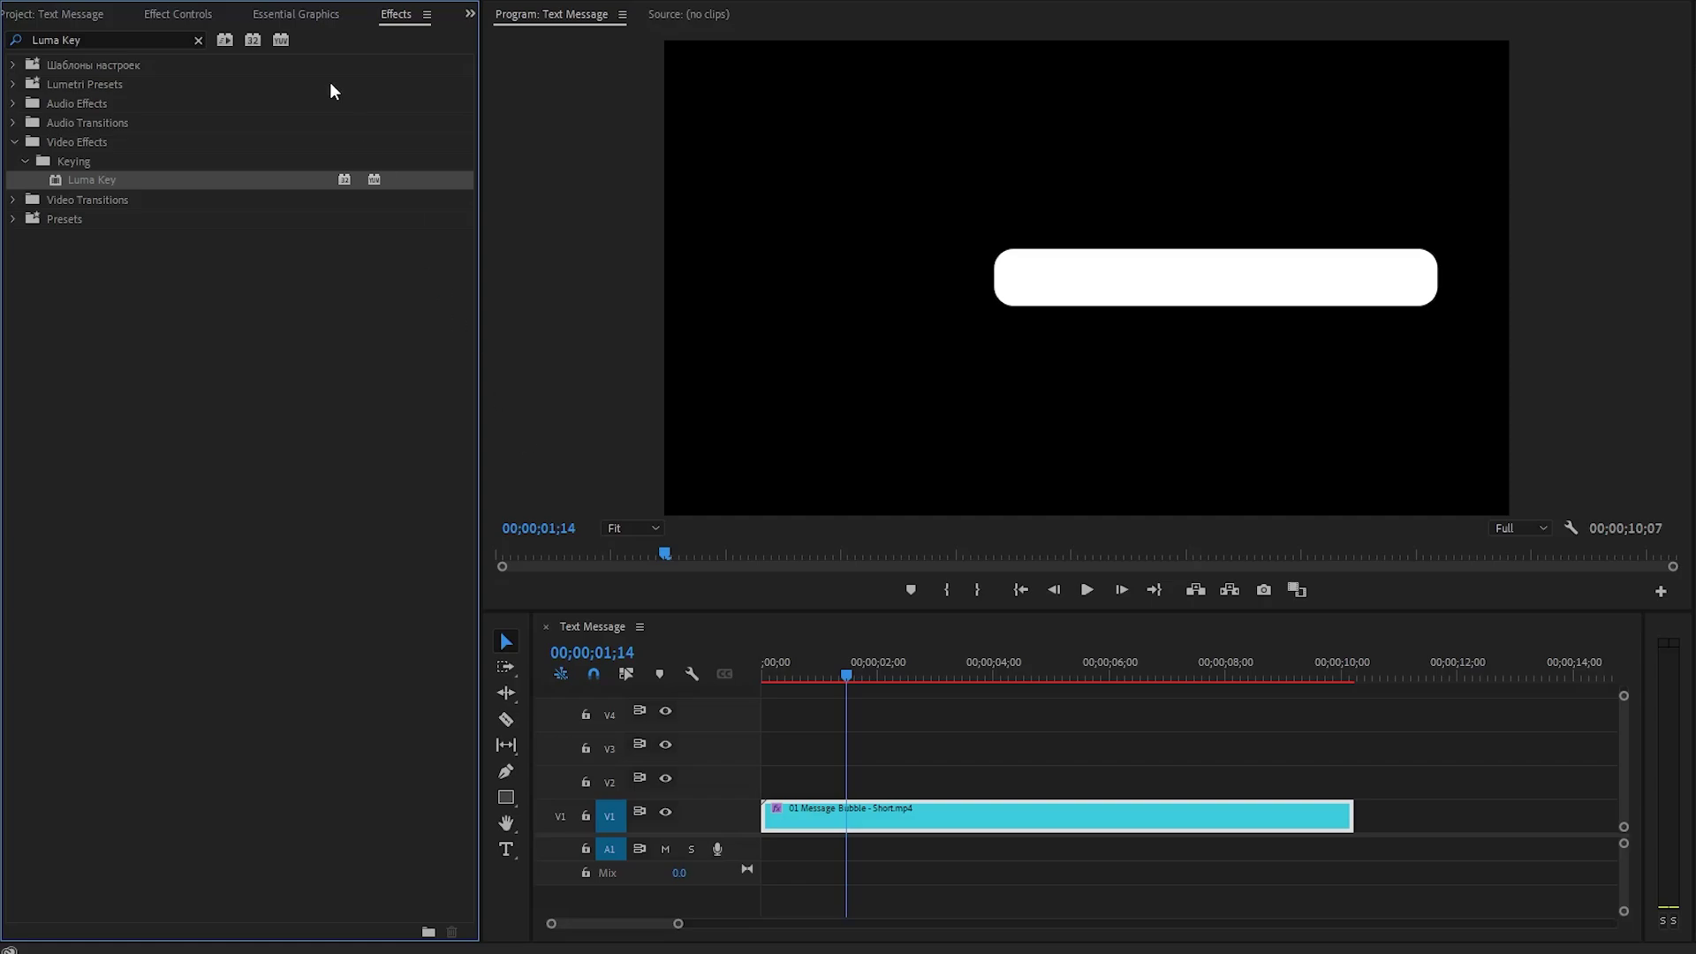
{"action": "left_click", "coordinate": [181, 14]}
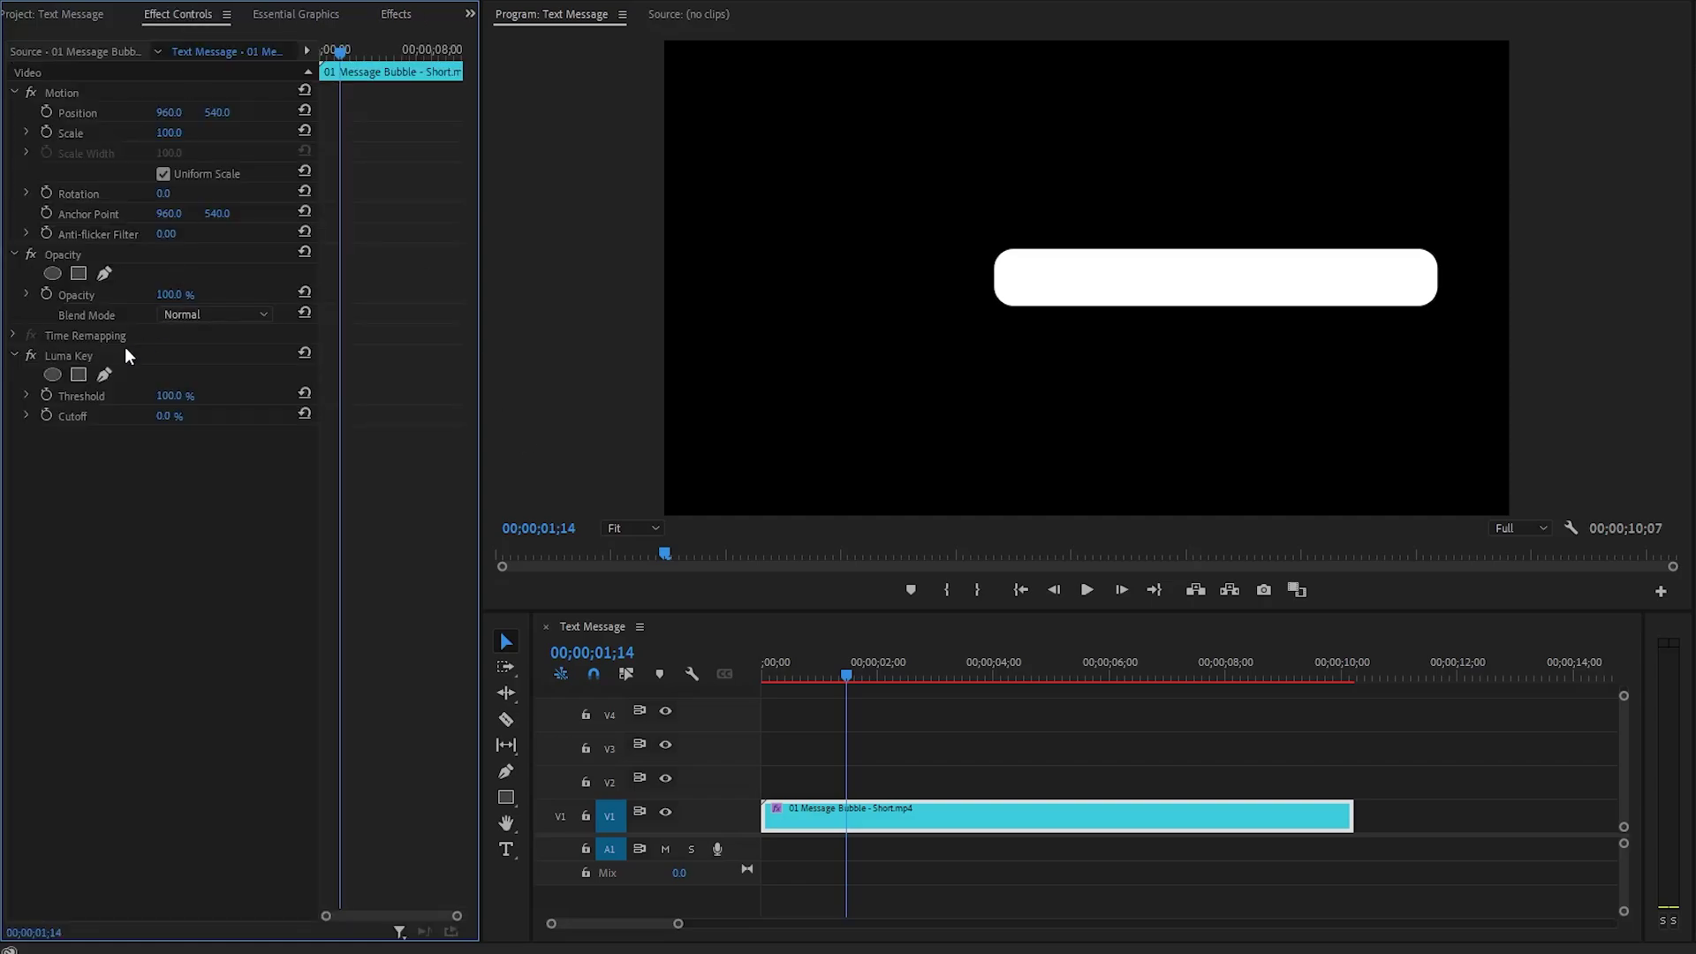
{"action": "left_click", "coordinate": [86, 352]}
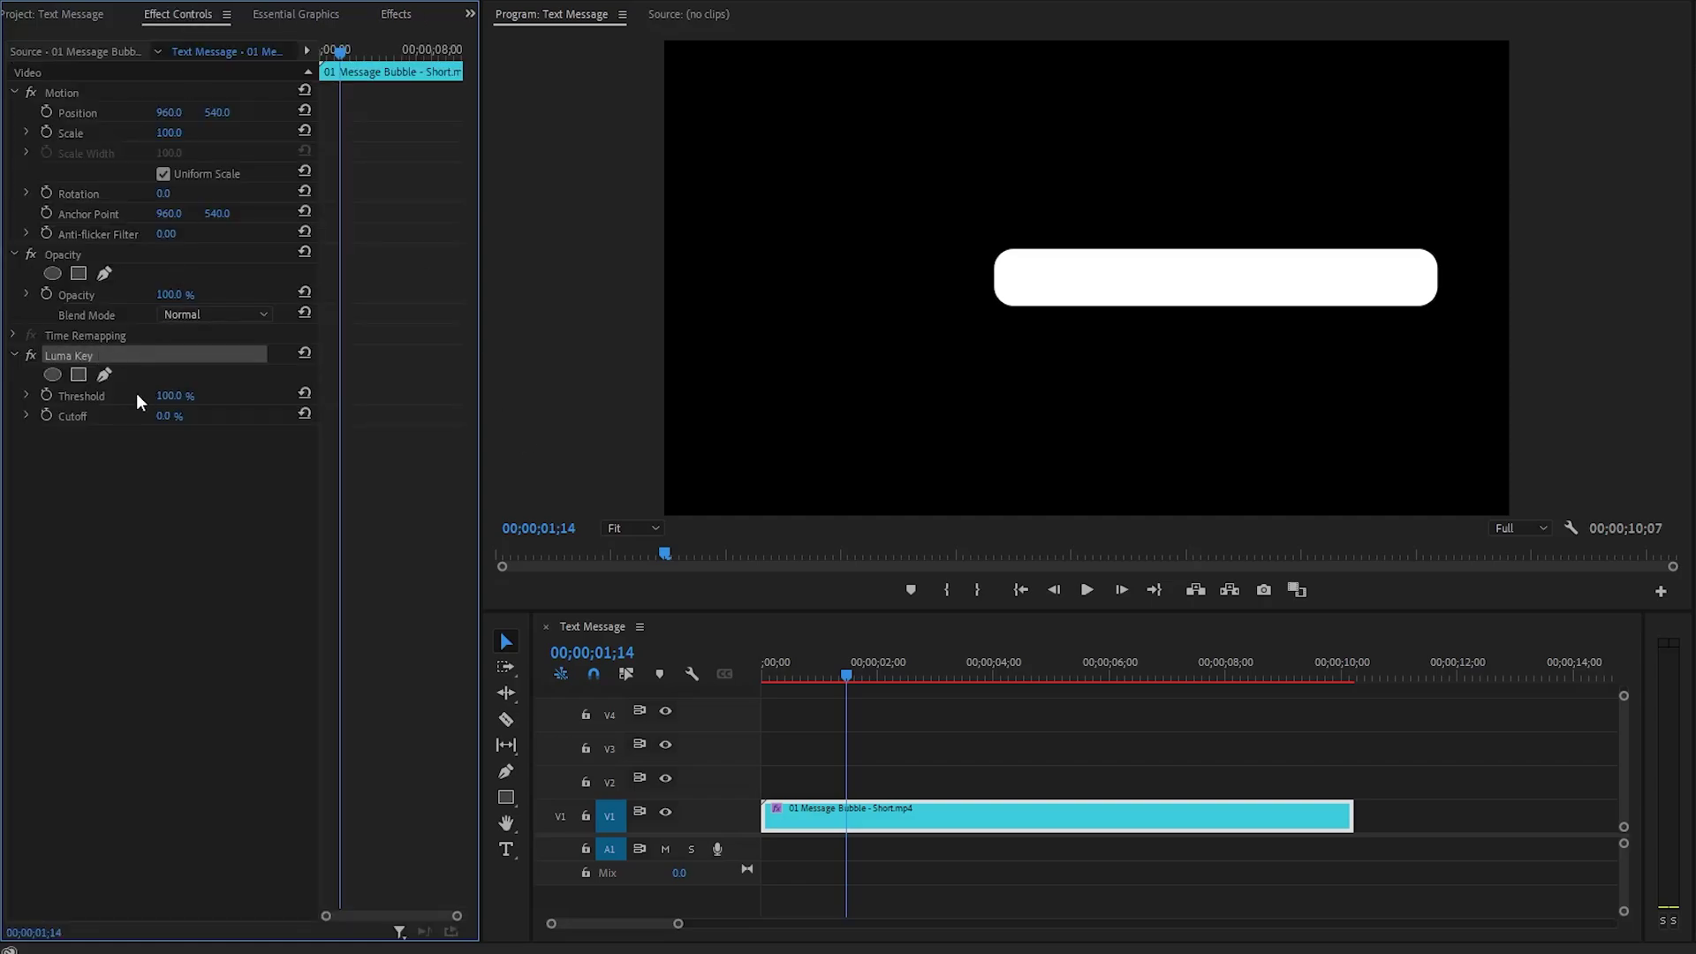
{"action": "left_click", "coordinate": [181, 394]}
{"action": "type", "text": "5"}
{"action": "key", "text": "Return"}
{"action": "left_click", "coordinate": [74, 15]}
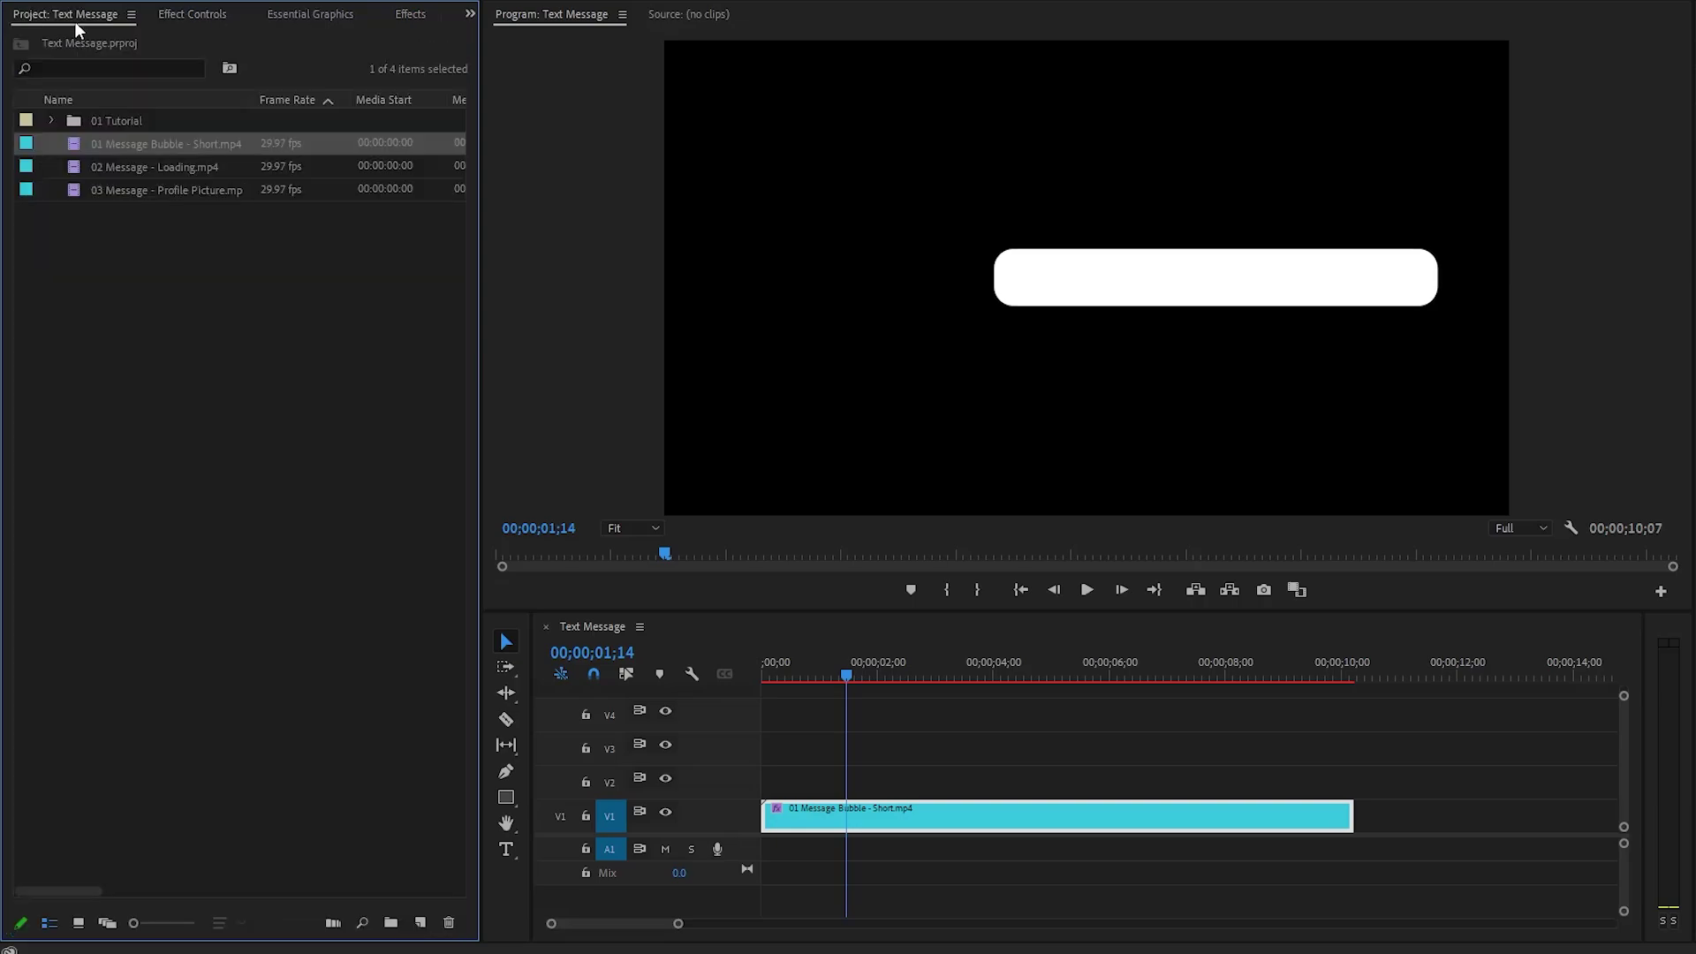
- Place the Message - Loading clip on V2, trimmed to end where the bubble clip ends
{"action": "left_click", "coordinate": [143, 167]}
{"action": "left_click_drag", "start_coordinate": [106, 167], "coordinate": [746, 786]}
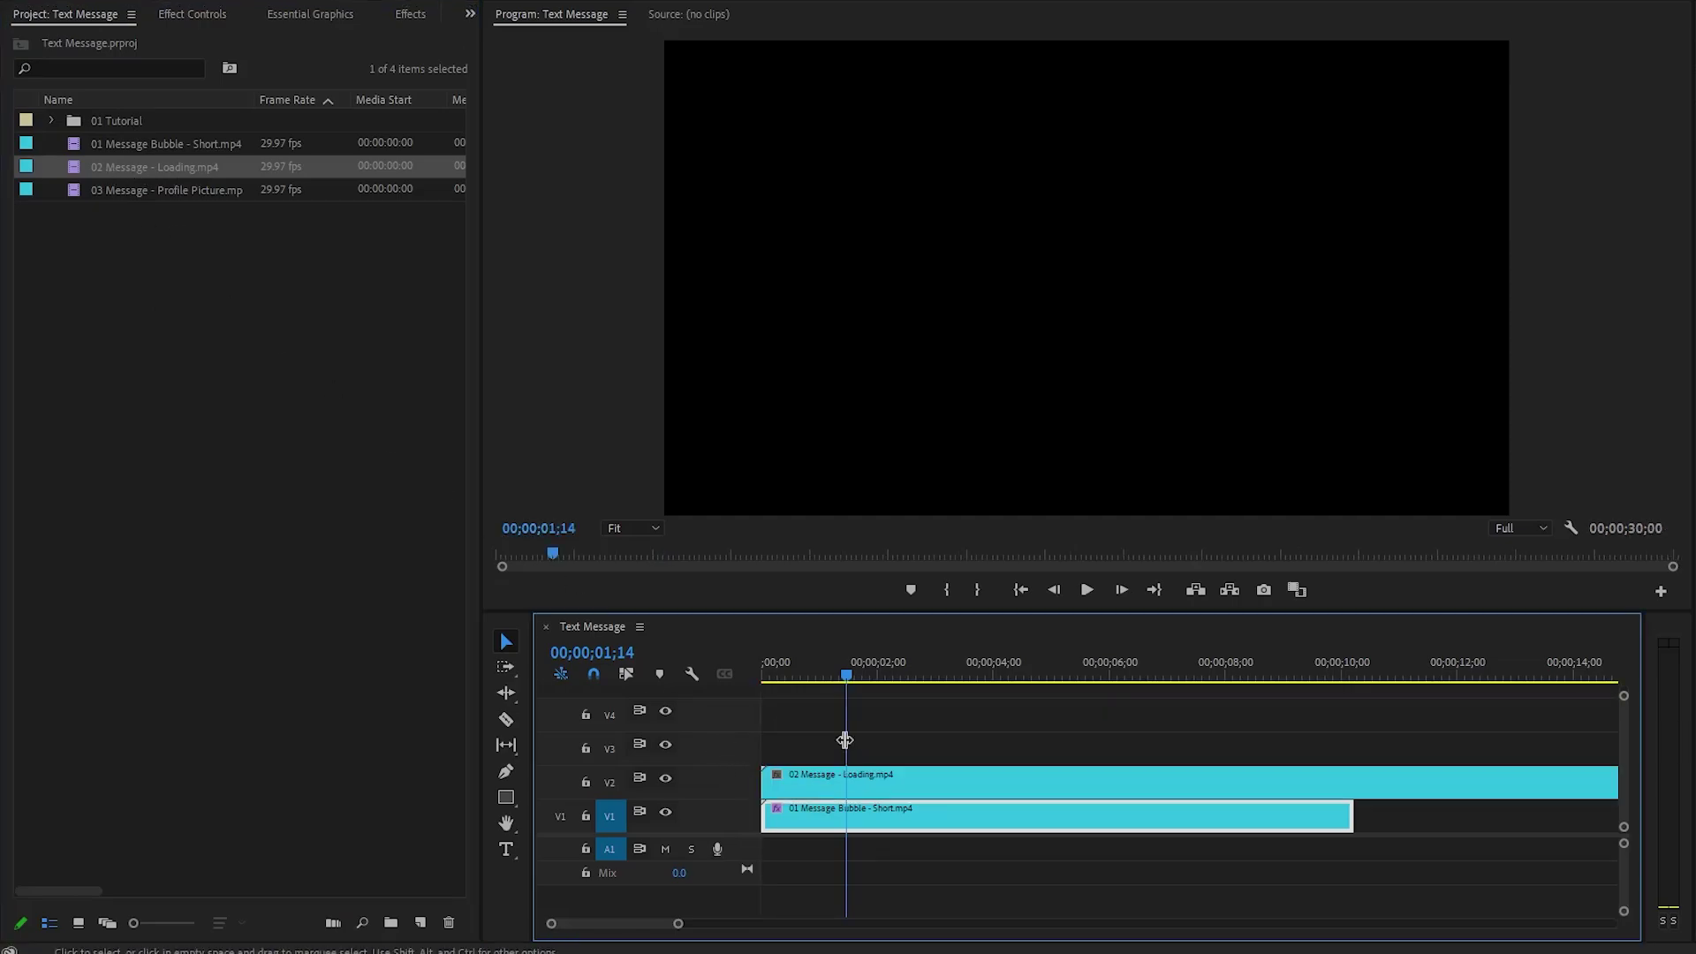
{"action": "key", "text": "c"}
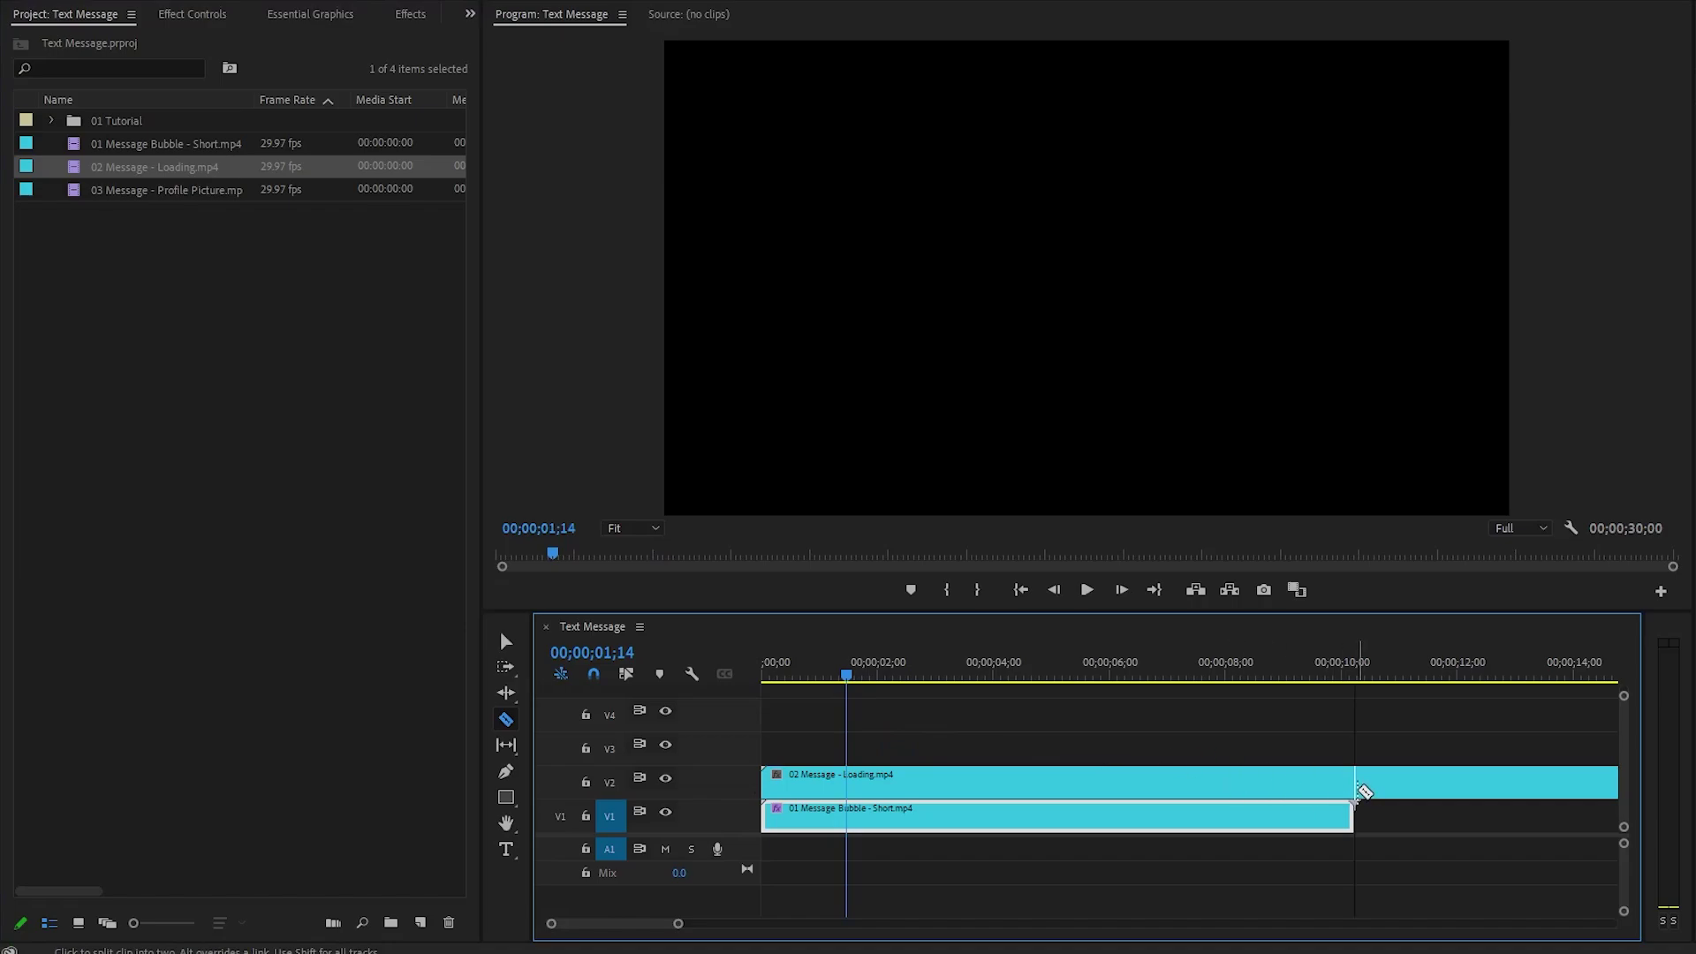
{"action": "left_click", "coordinate": [1354, 782]}
{"action": "key", "text": "v"}
{"action": "left_click", "coordinate": [1393, 782]}
{"action": "key", "text": "Delete"}
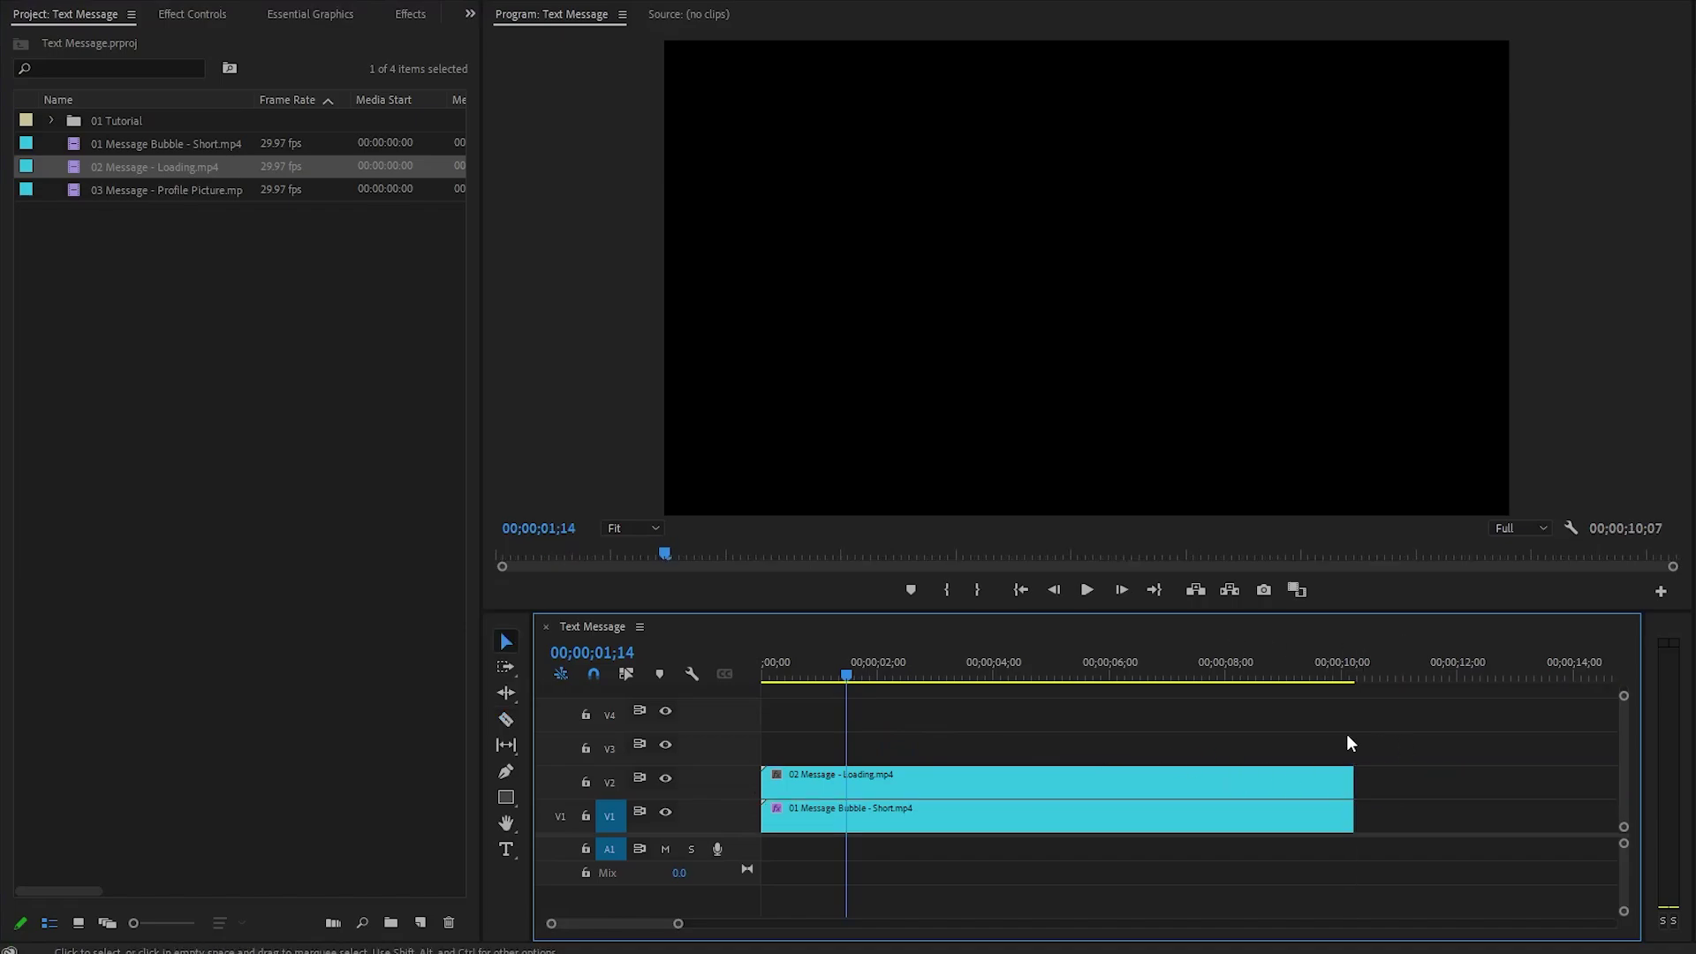
- Apply Luma Key to the Loading clip
{"action": "left_click_drag", "start_coordinate": [845, 674], "coordinate": [789, 689]}
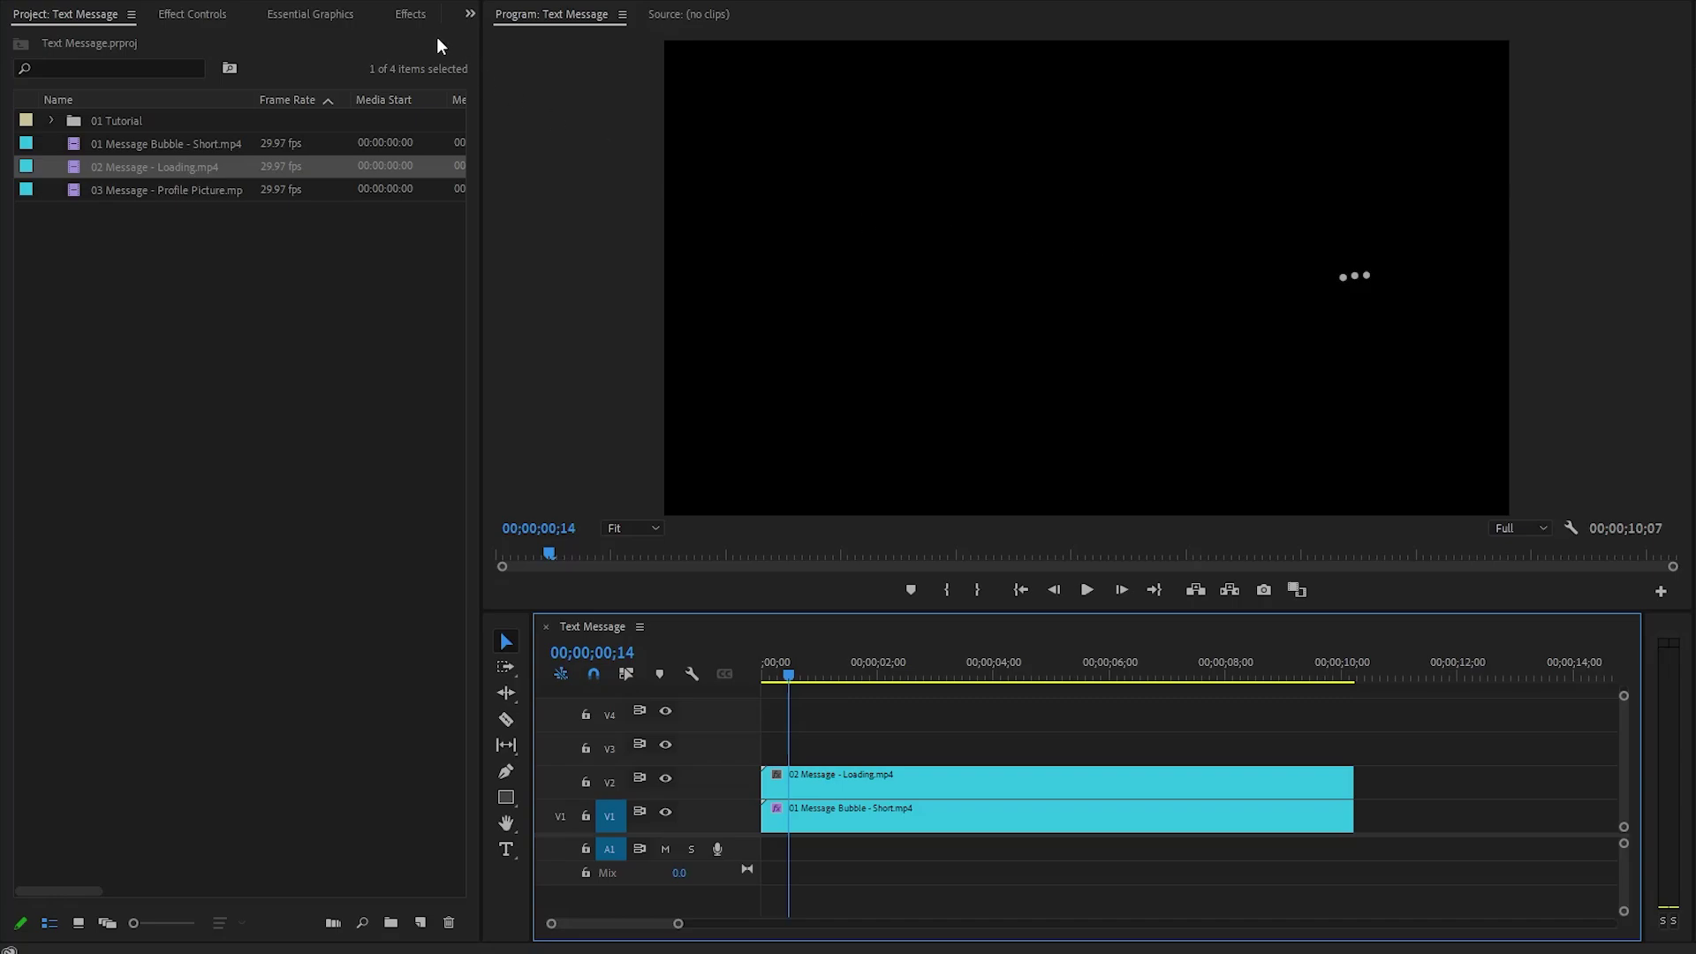
{"action": "left_click", "coordinate": [410, 18]}
{"action": "left_click_drag", "start_coordinate": [103, 178], "coordinate": [866, 779]}
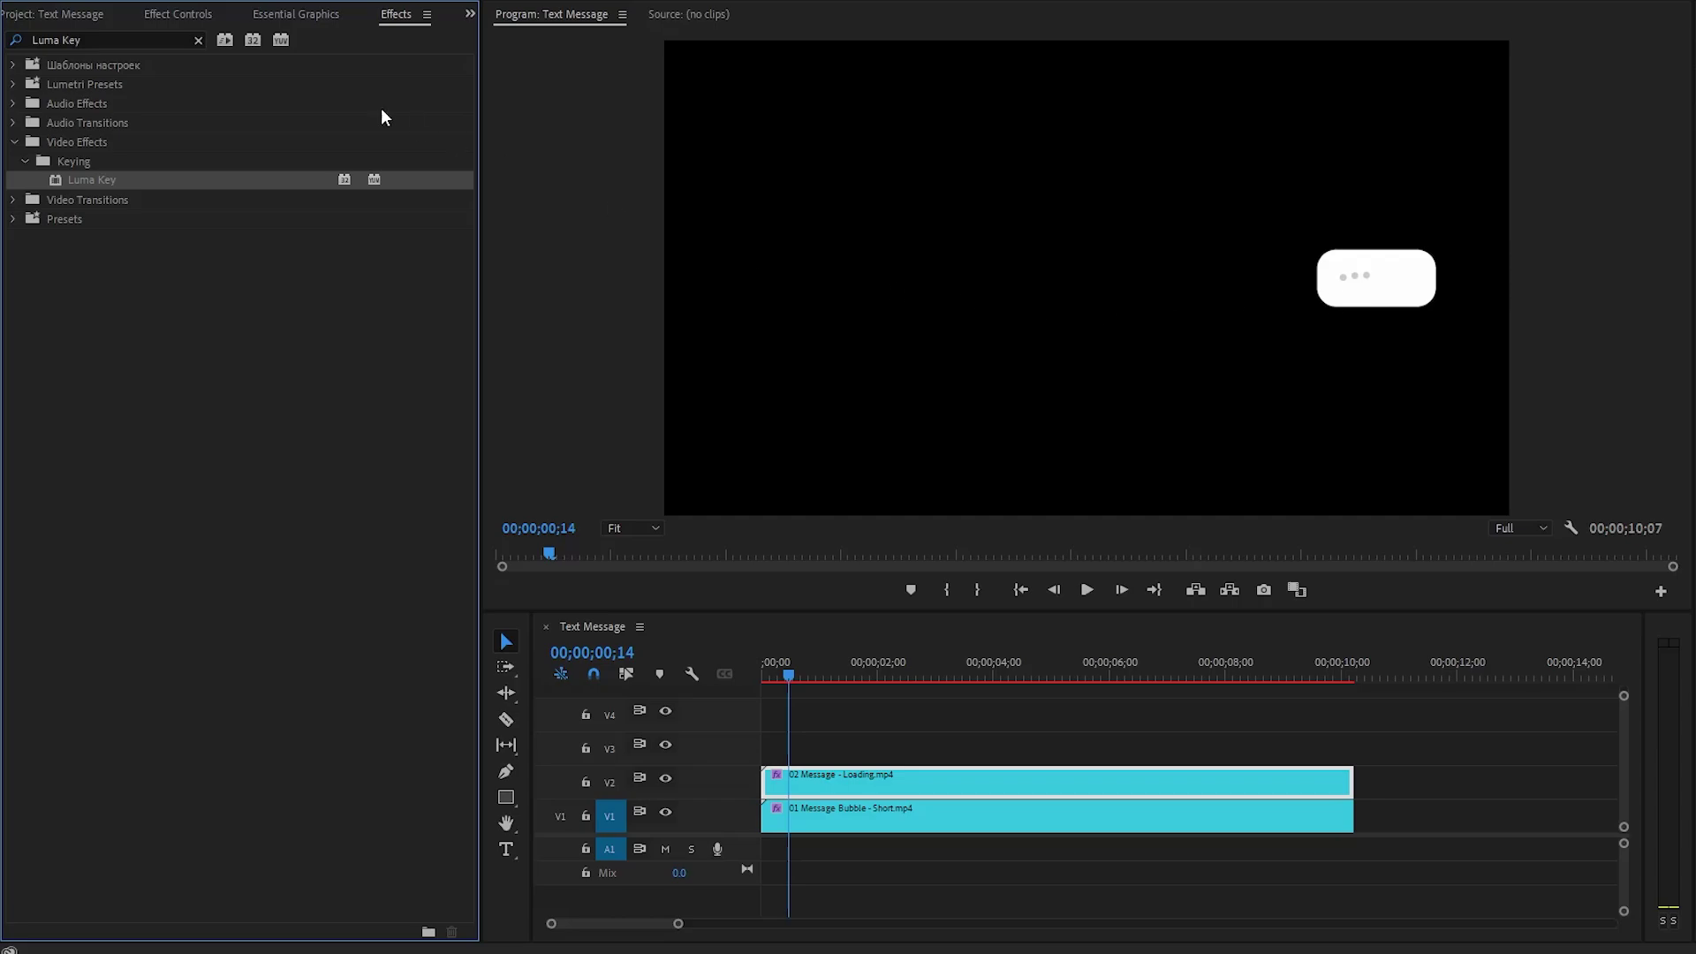
- Set the Loading clip's Luma Key Threshold to 95%
{"action": "left_click", "coordinate": [177, 15]}
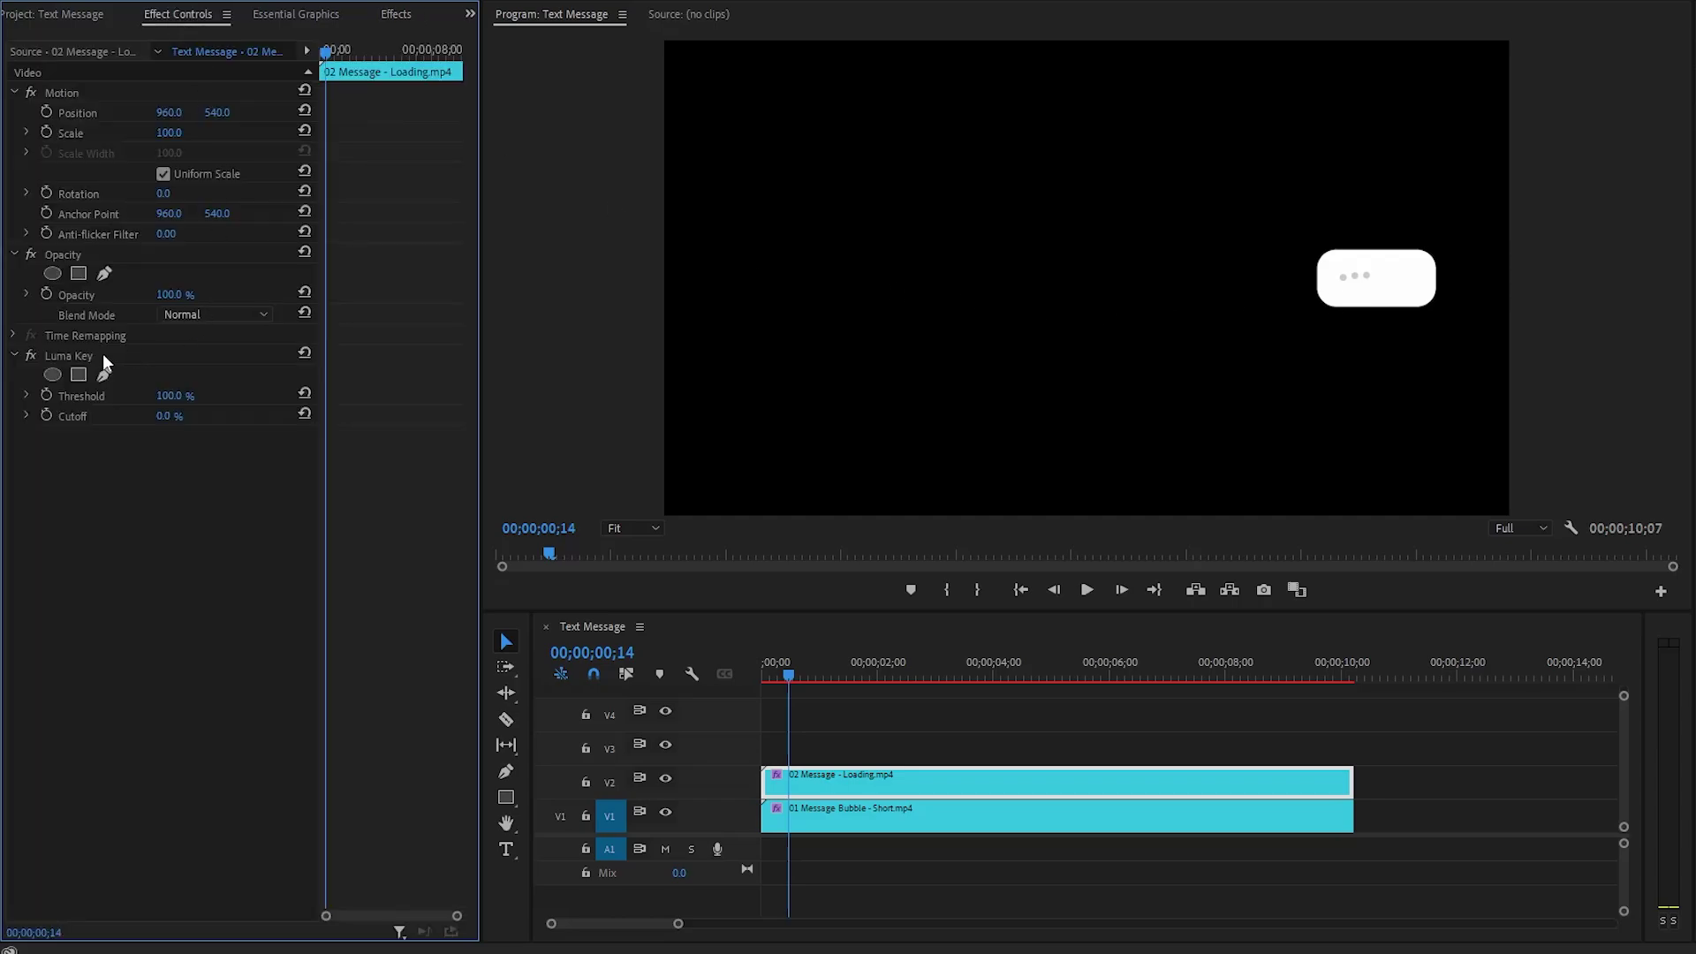
{"action": "left_click", "coordinate": [145, 357]}
{"action": "left_click", "coordinate": [169, 395]}
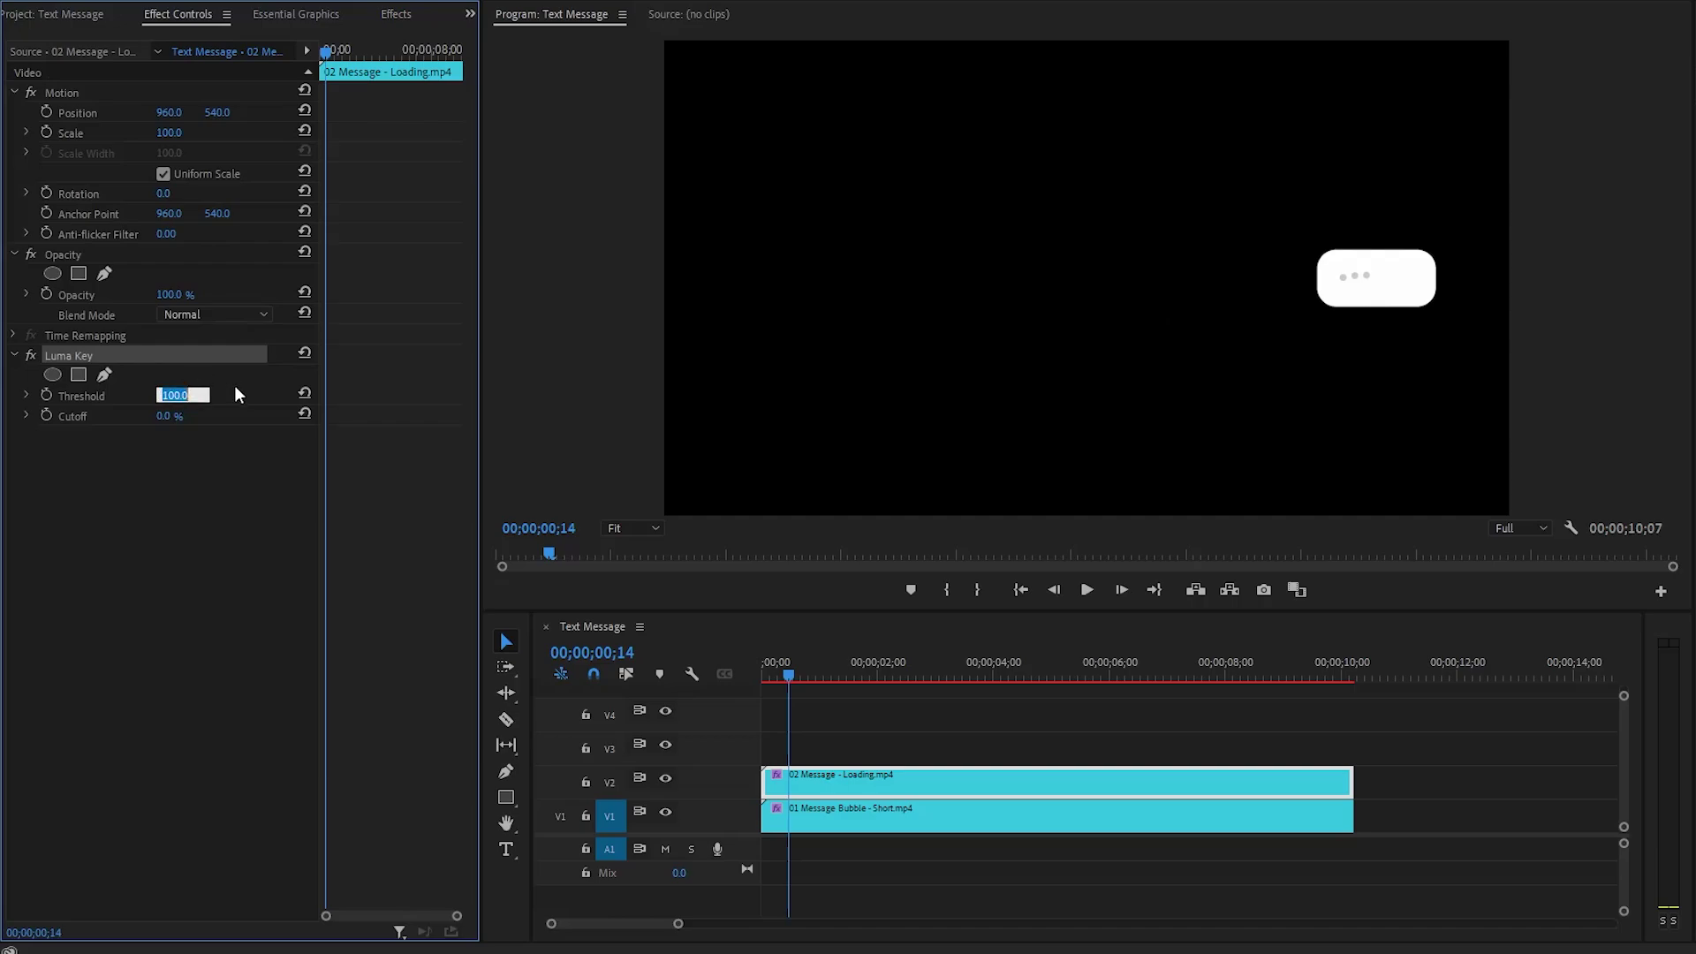
{"action": "type", "text": "95"}
{"action": "key", "text": "Return"}
- Add Tint to the clips and sample the bubble's white for Map Black To
{"action": "left_click_drag", "start_coordinate": [883, 753], "coordinate": [892, 806]}
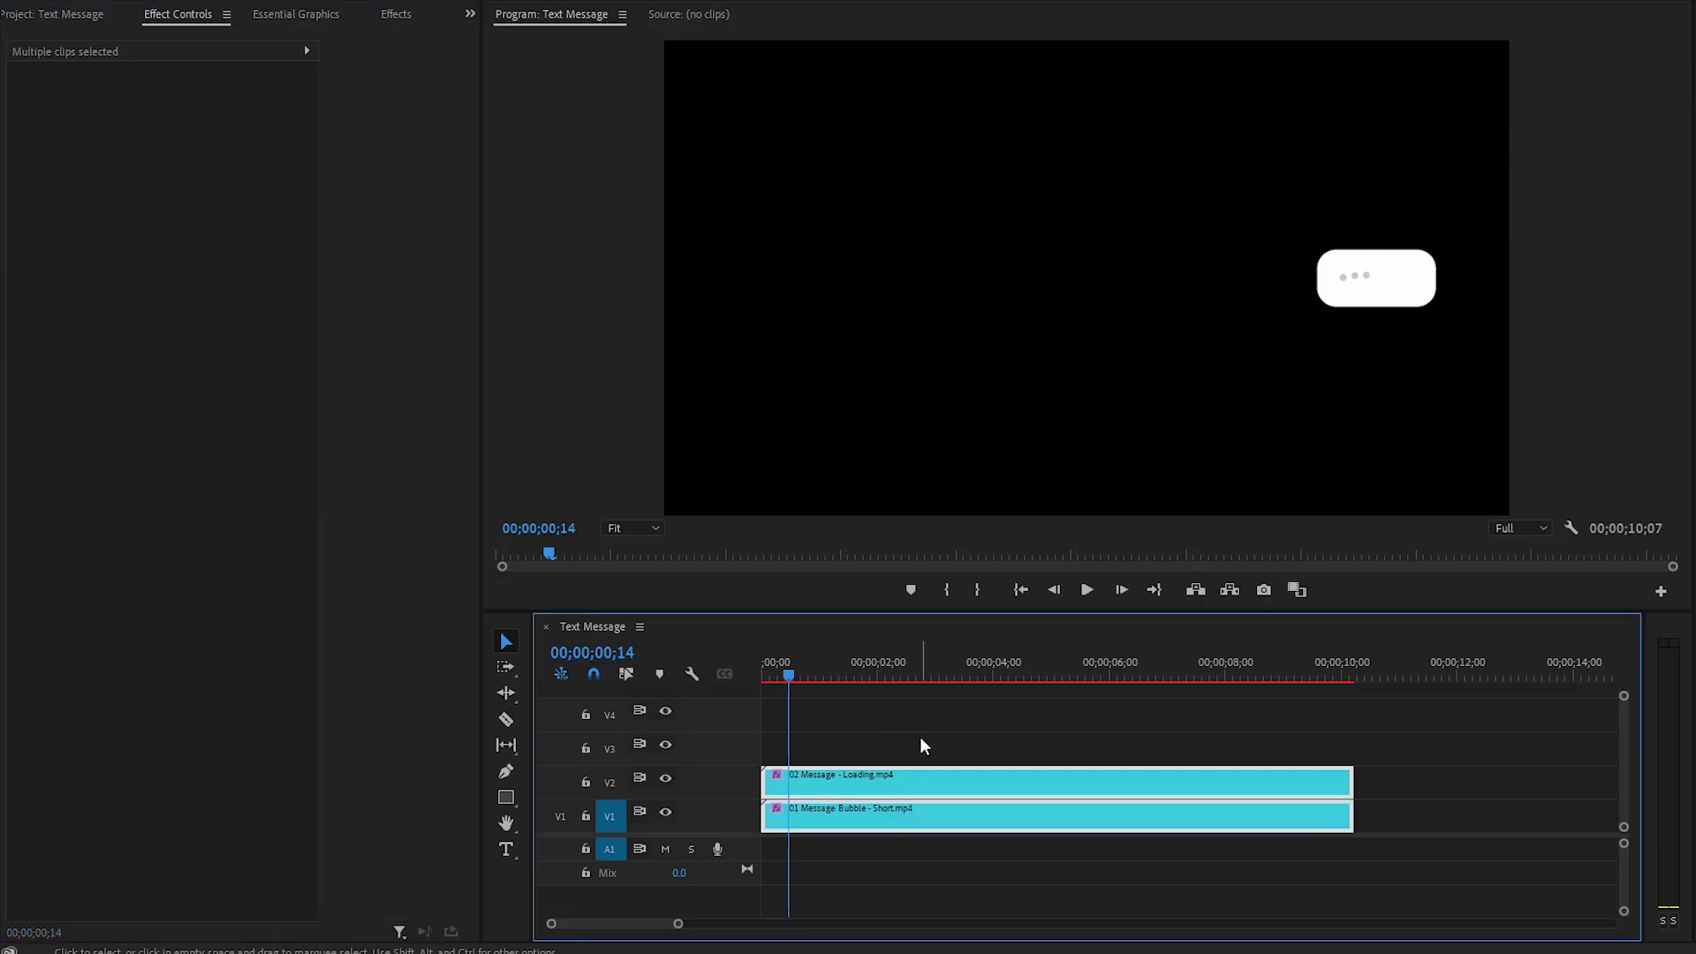
{"action": "left_click", "coordinate": [394, 16]}
{"action": "left_click_drag", "start_coordinate": [76, 179], "coordinate": [911, 819]}
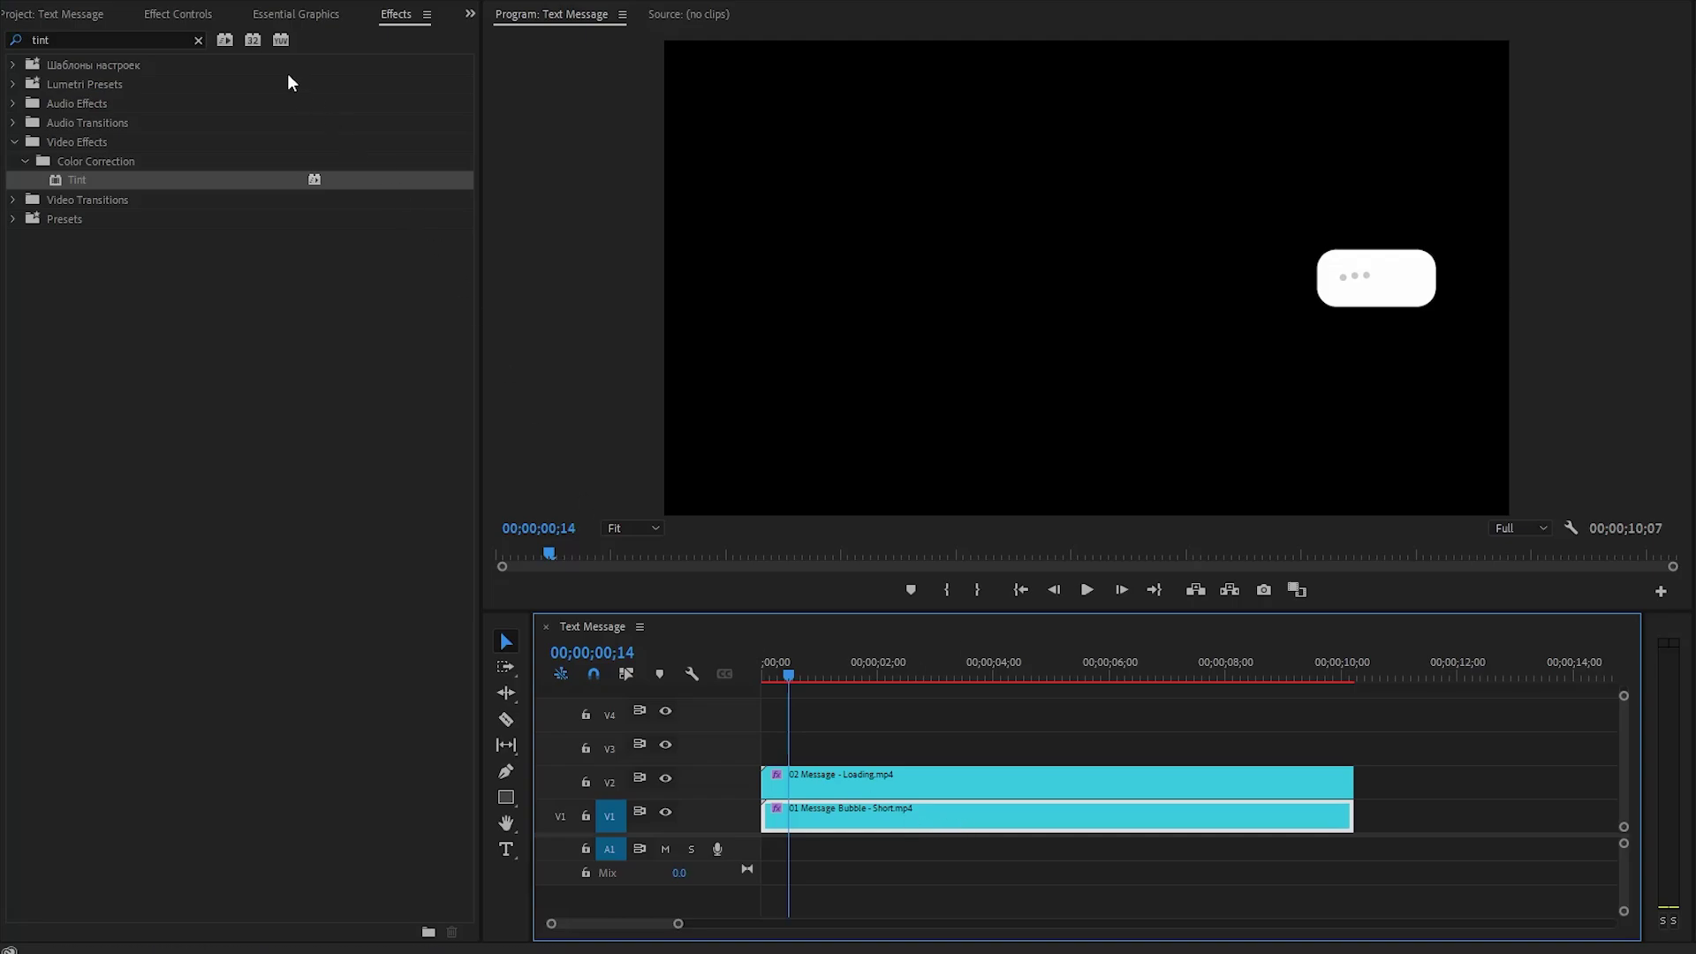
{"action": "left_click", "coordinate": [203, 18]}
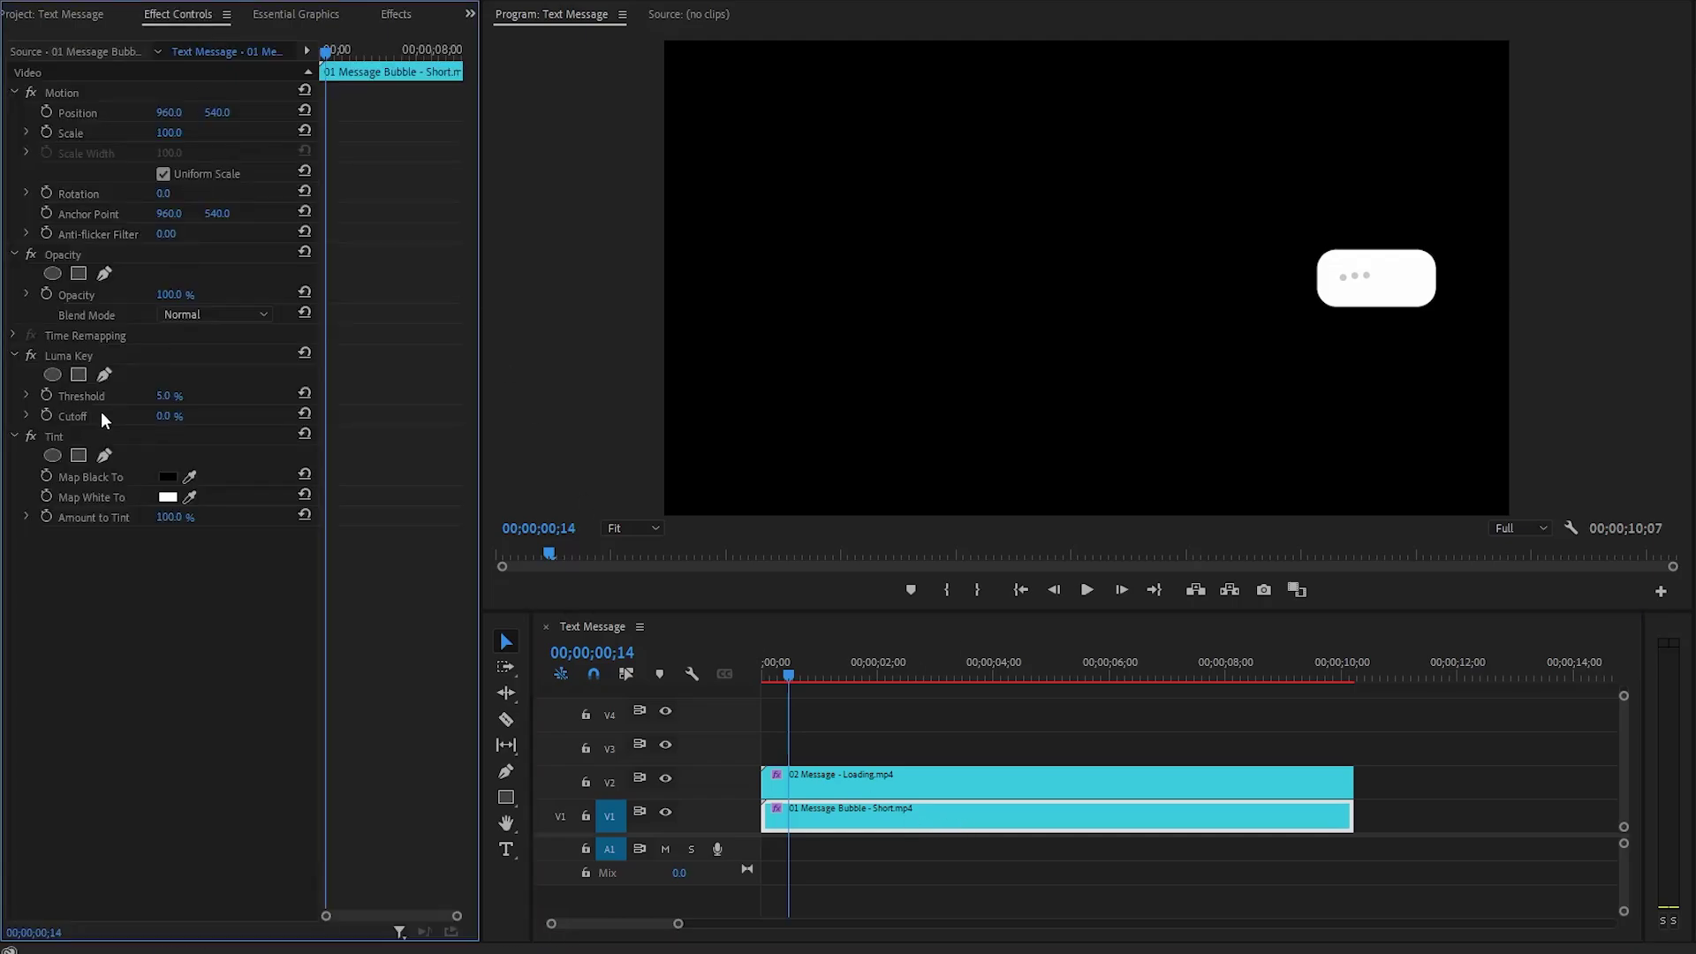
{"action": "left_click", "coordinate": [77, 438]}
{"action": "left_click", "coordinate": [189, 476]}
{"action": "left_click_drag", "start_coordinate": [196, 473], "coordinate": [1414, 286]}
{"action": "left_click_drag", "start_coordinate": [946, 744], "coordinate": [925, 785]}
{"action": "right_click", "coordinate": [932, 786]}
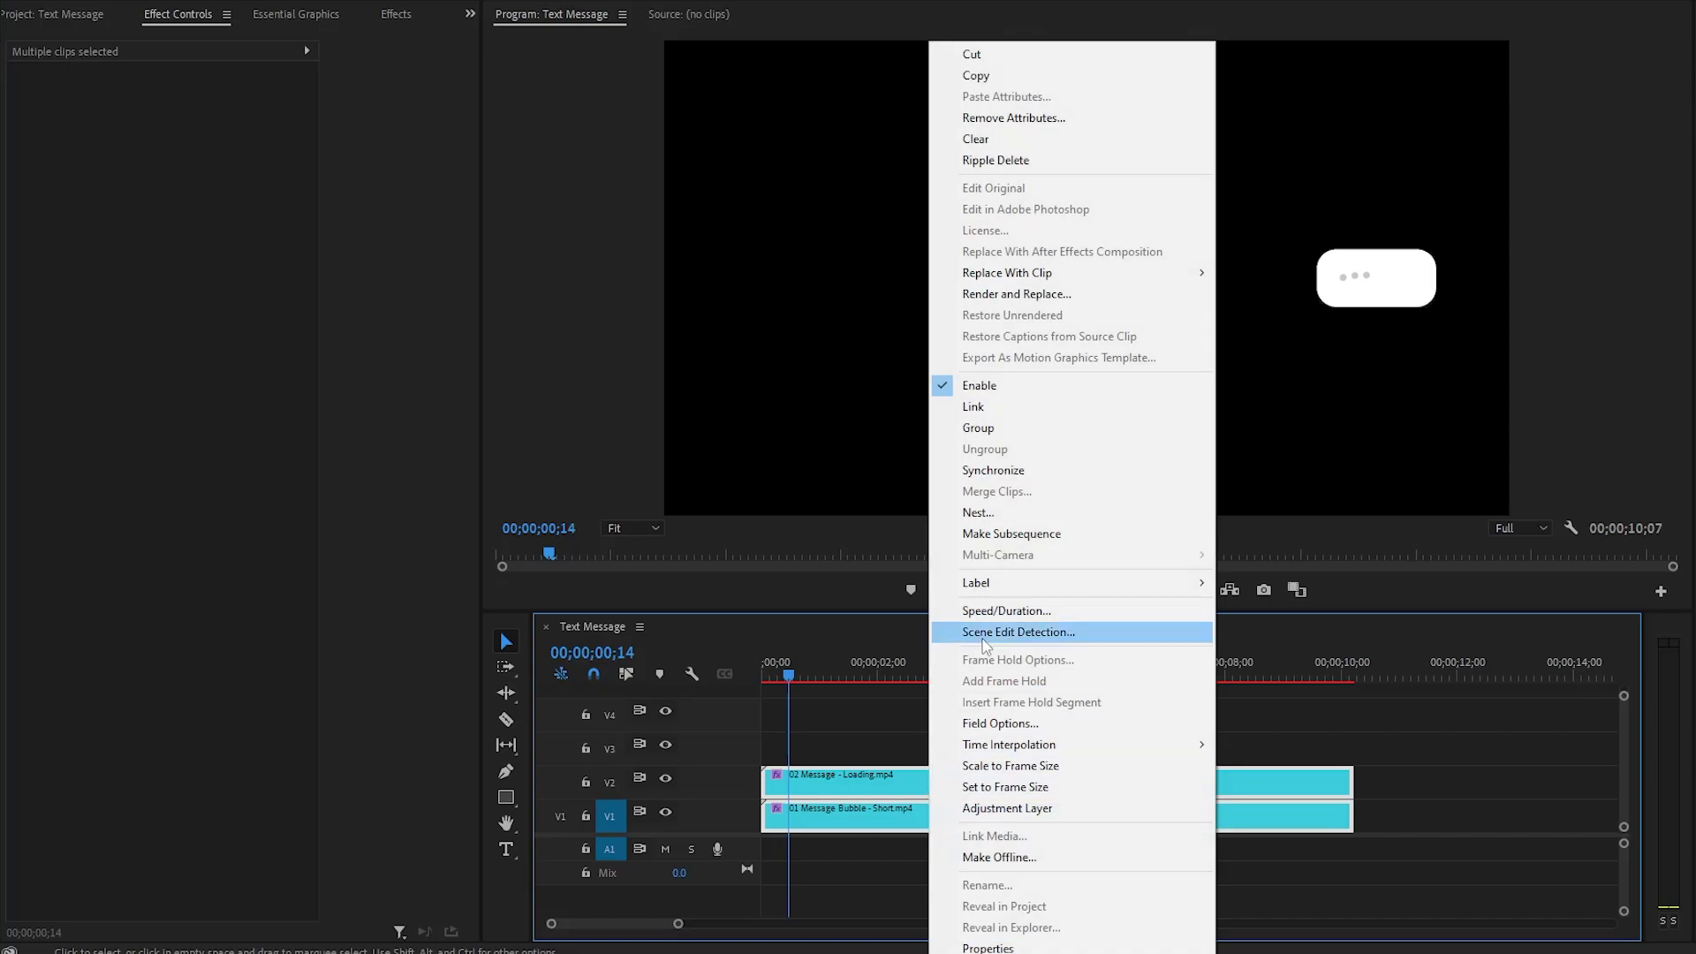
{"action": "left_click", "coordinate": [994, 513]}
{"action": "type", "text": "Message Bubble"}
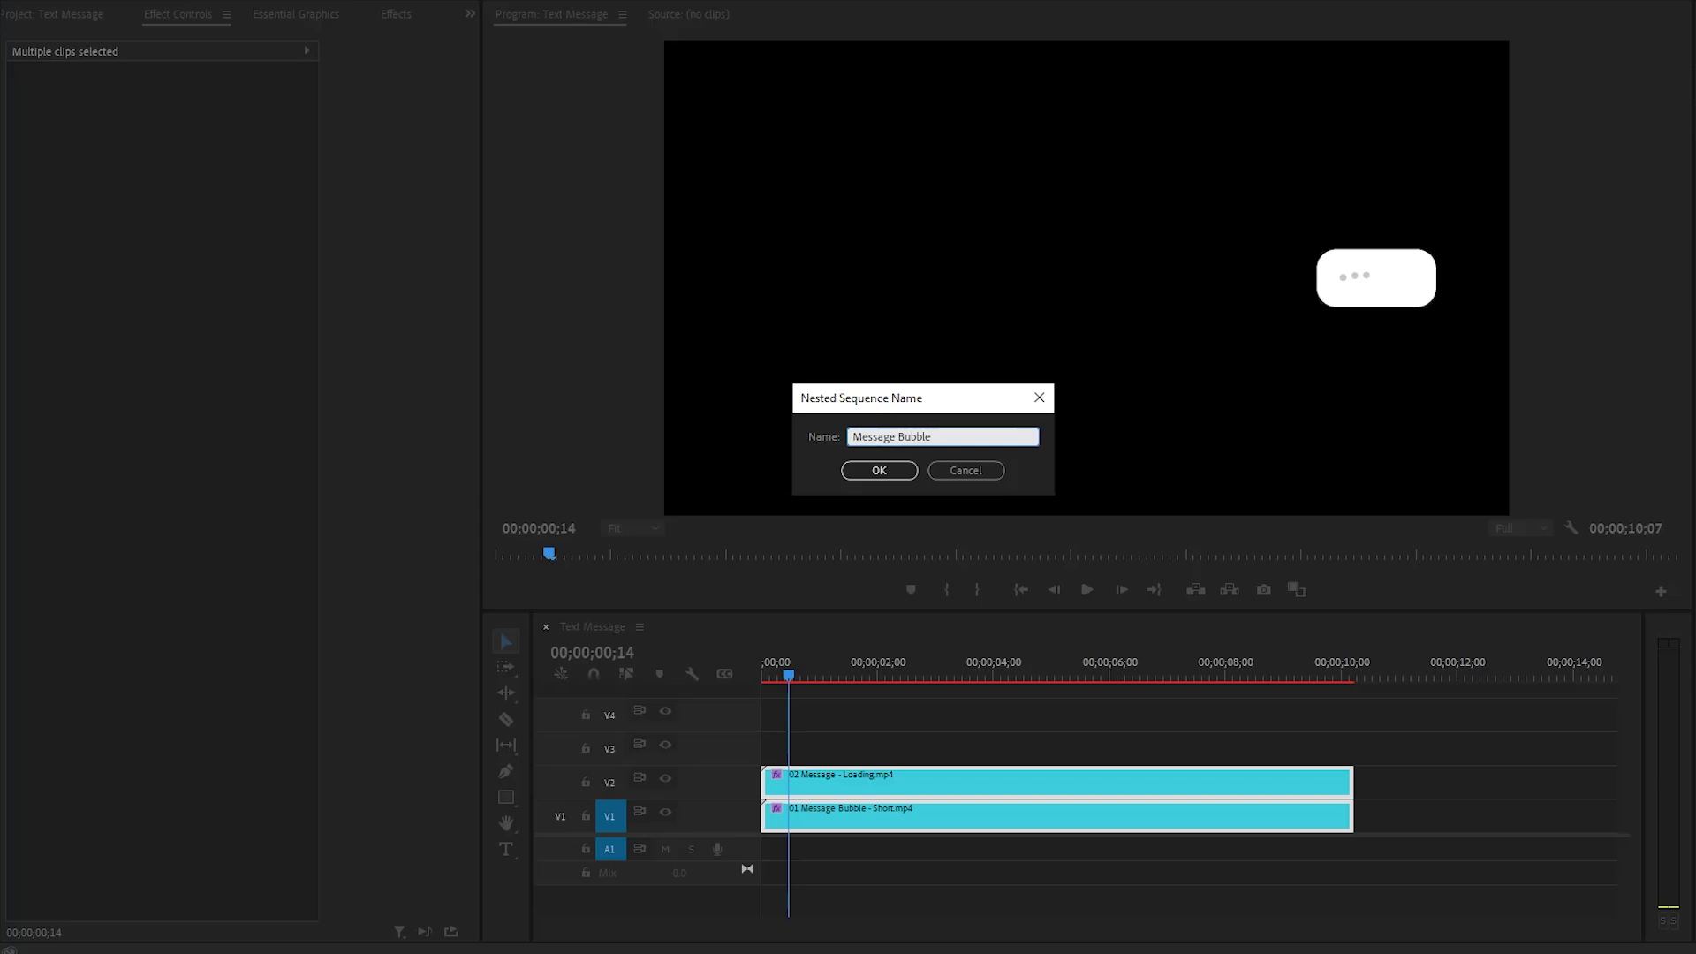
{"action": "left_click", "coordinate": [888, 474]}
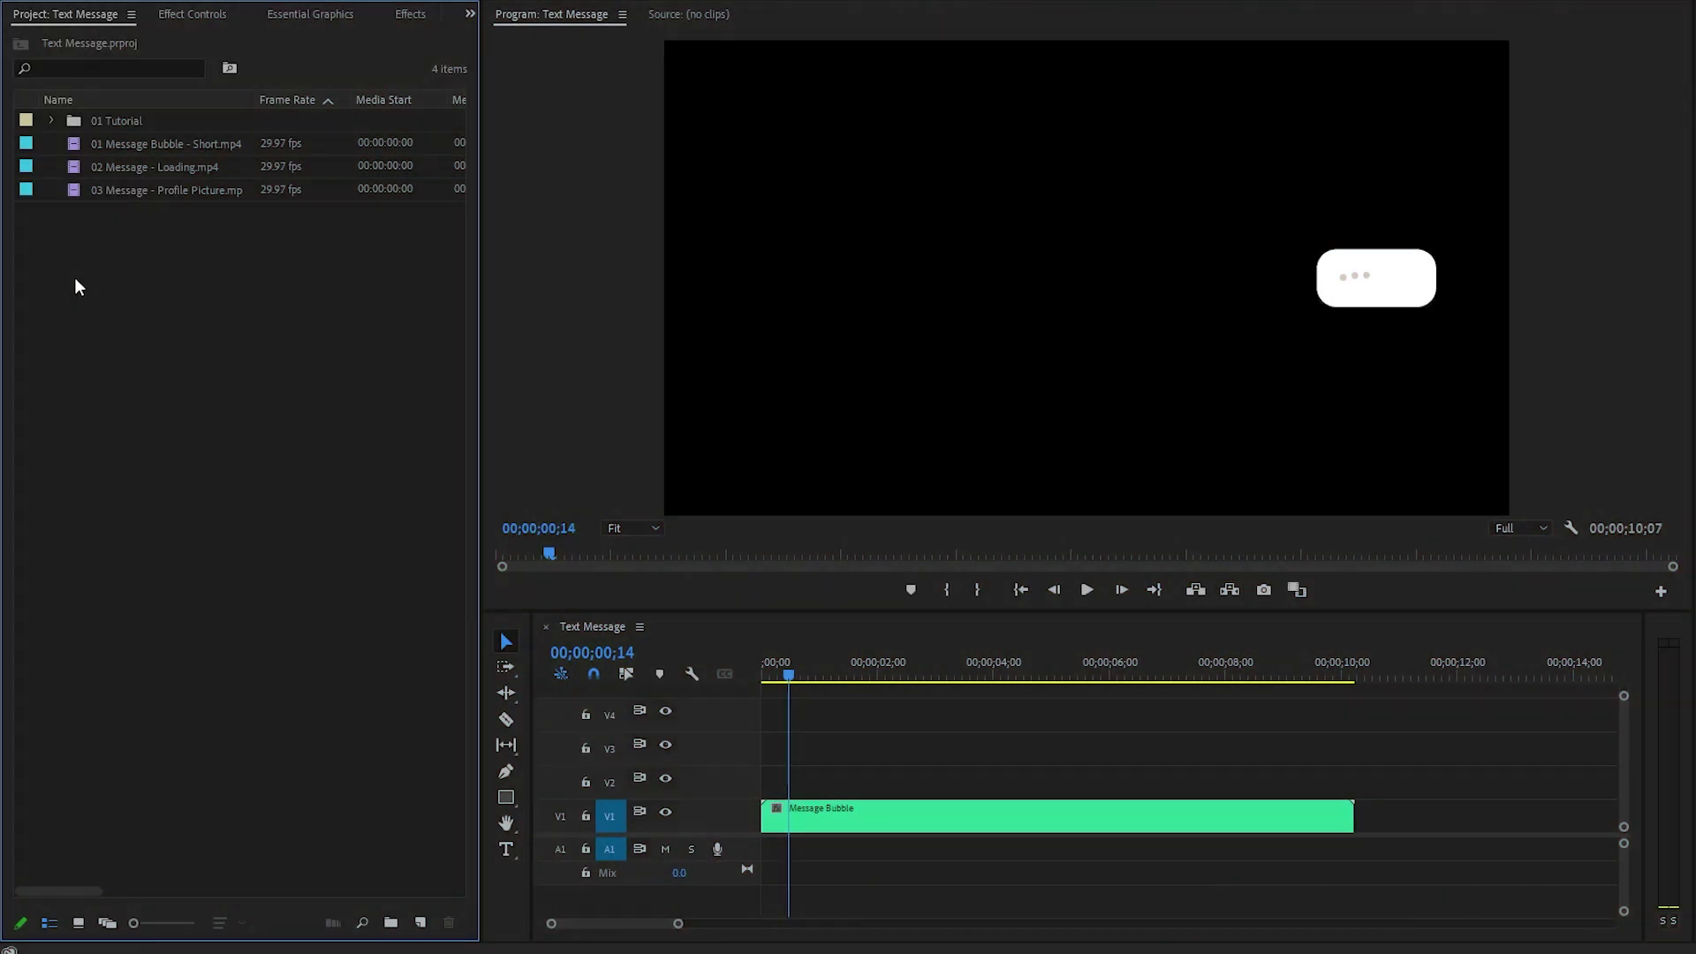
- Start a new sequence with a custom 490 × 490 frame size
{"action": "right_click", "coordinate": [75, 282]}
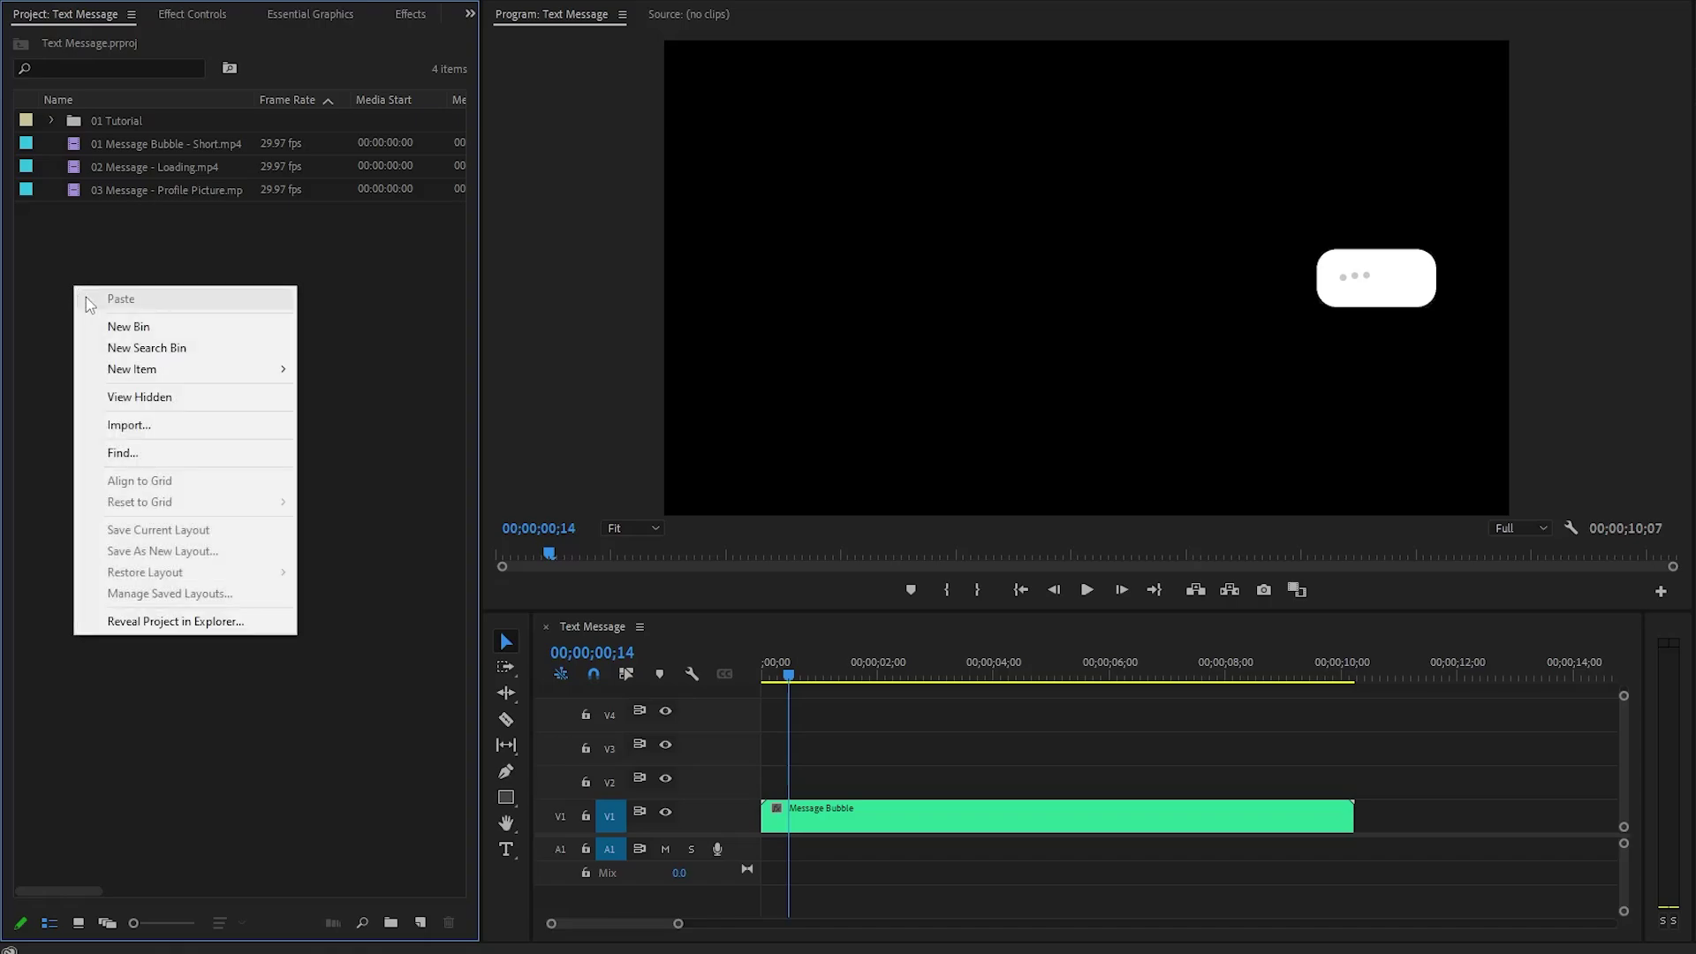
{"action": "mouse_move", "coordinate": [293, 374]}
{"action": "left_click", "coordinate": [365, 370]}
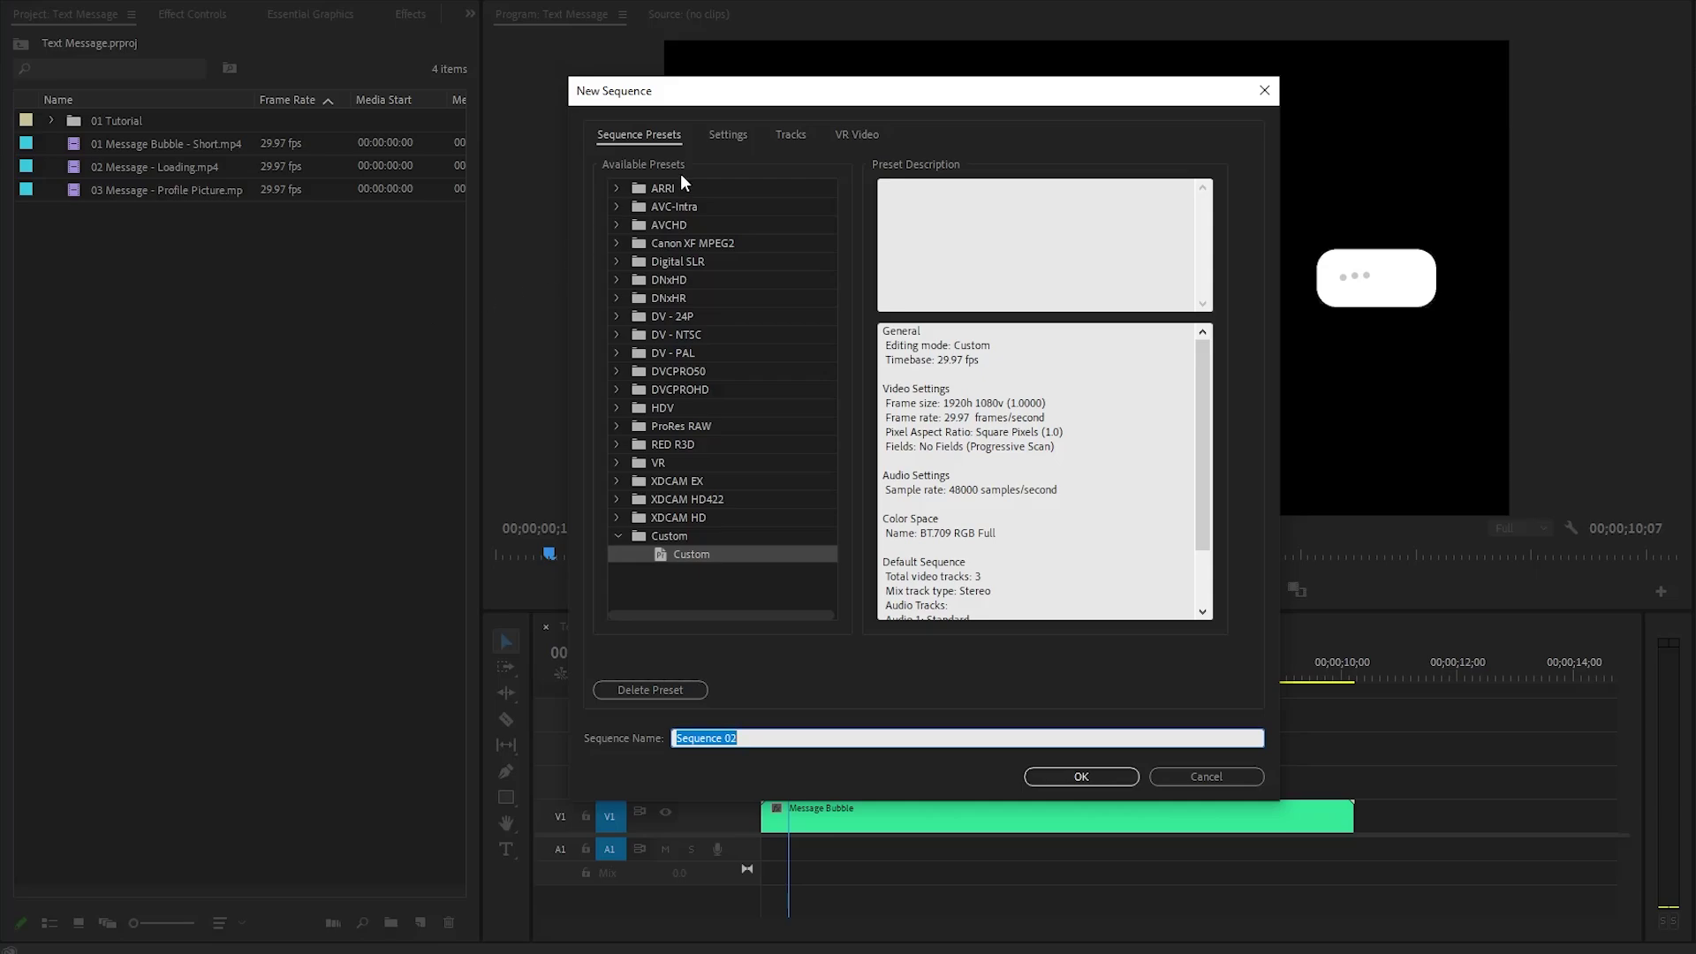
{"action": "left_click", "coordinate": [715, 135]}
{"action": "left_click", "coordinate": [786, 244]}
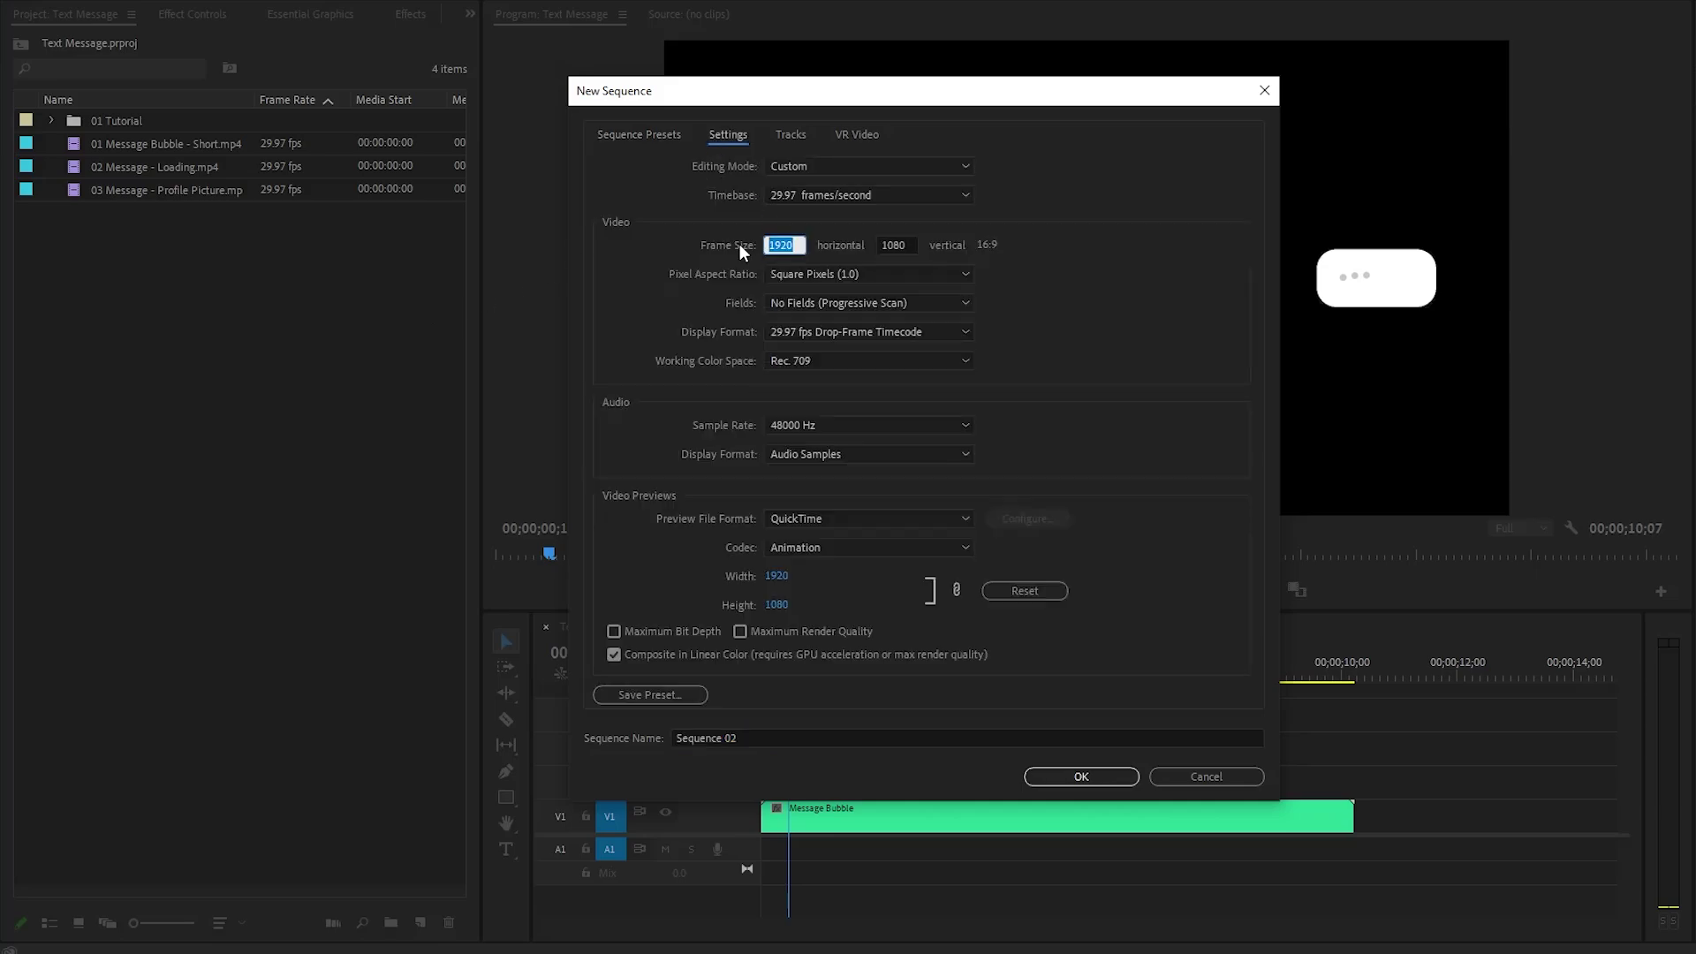
{"action": "type", "text": "490"}
{"action": "left_click", "coordinate": [897, 245]}
{"action": "type", "text": "490"}
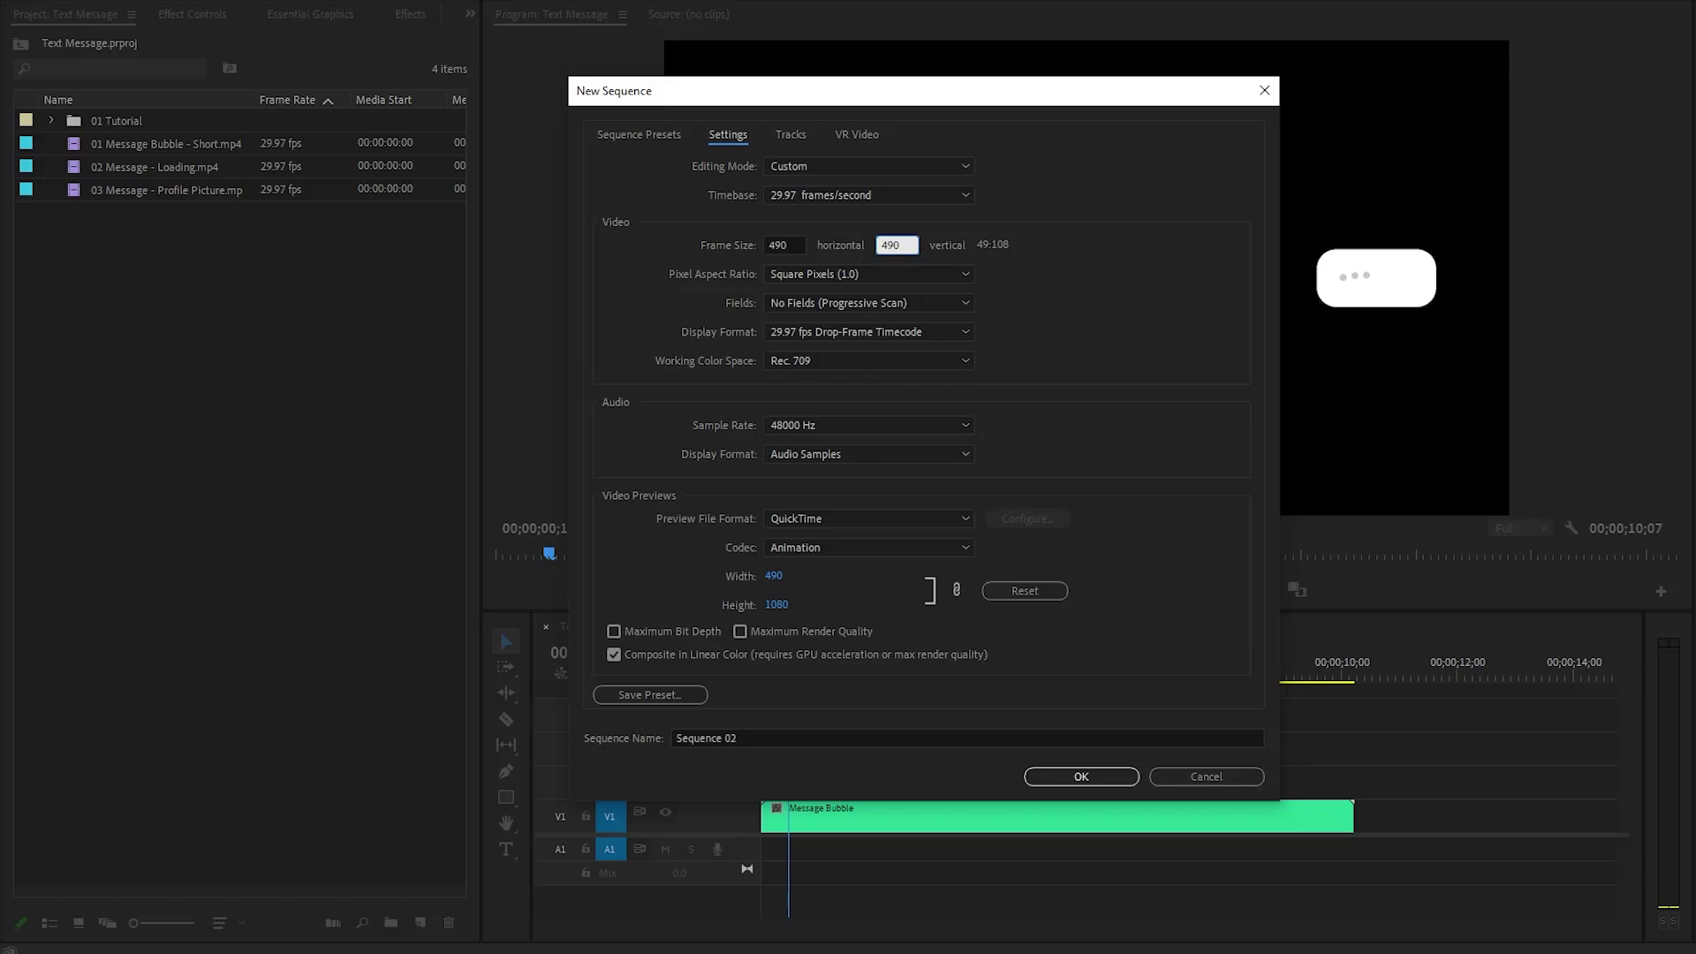
- Name the new sequence Image Placeholder and create it
{"action": "left_click_drag", "start_coordinate": [800, 737], "coordinate": [664, 740]}
{"action": "key", "text": "BackSpace"}
{"action": "type", "text": "Image Placeholder"}
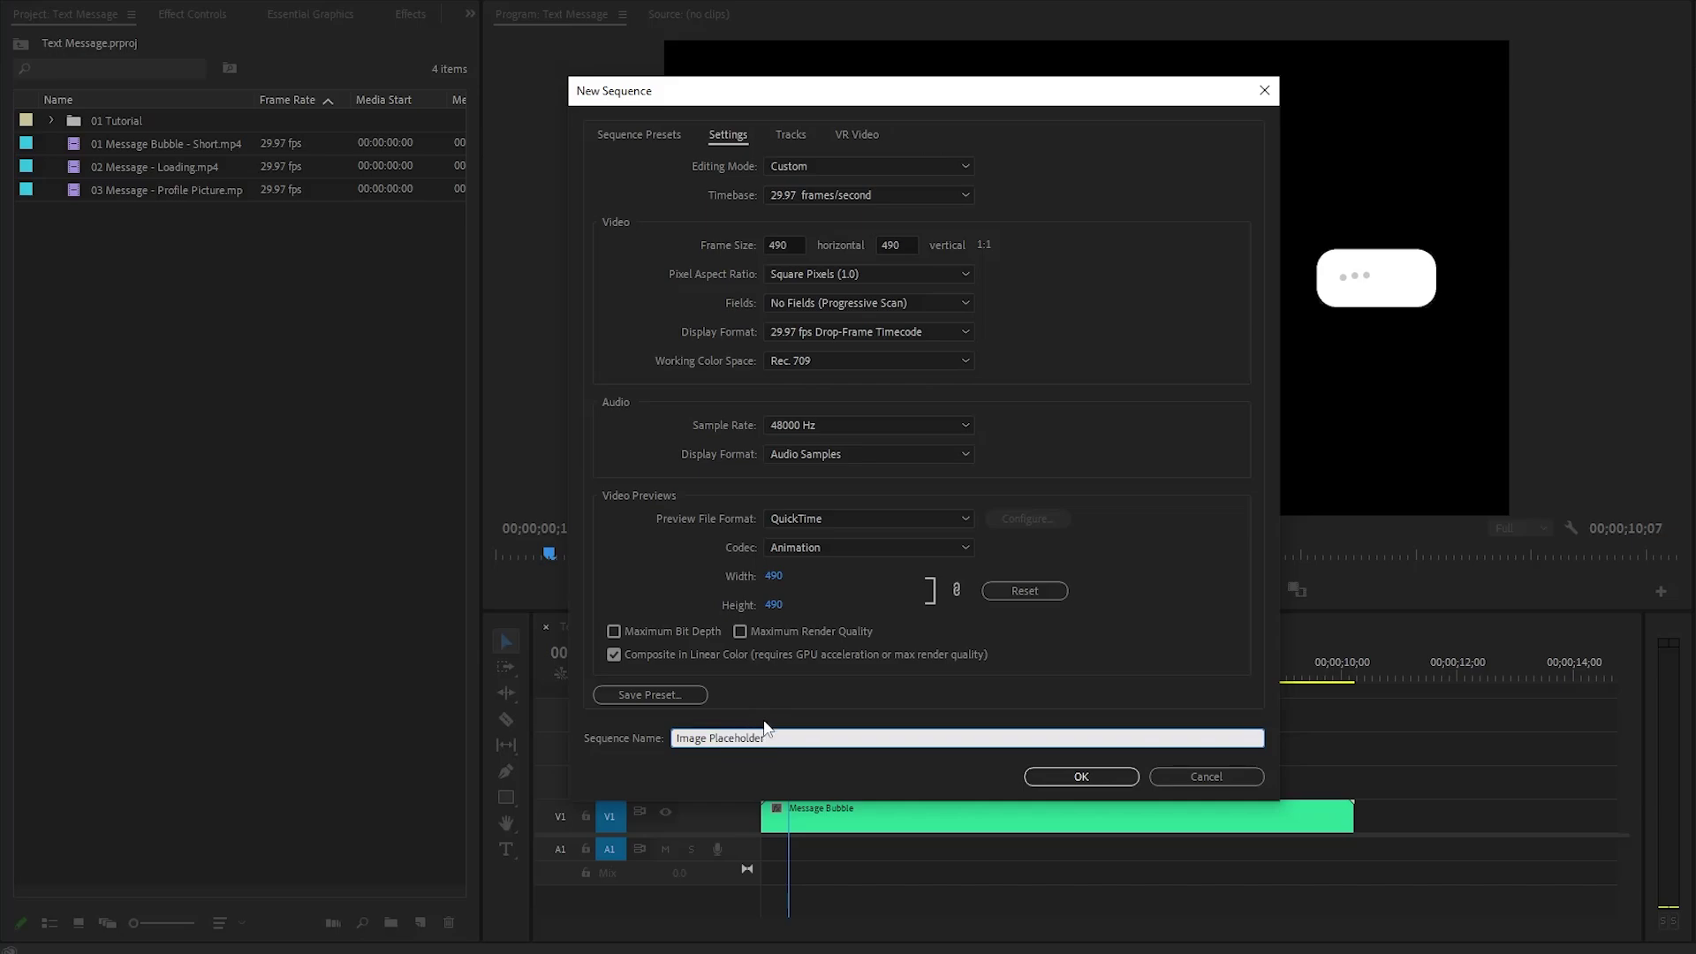
{"action": "left_click", "coordinate": [1057, 781]}
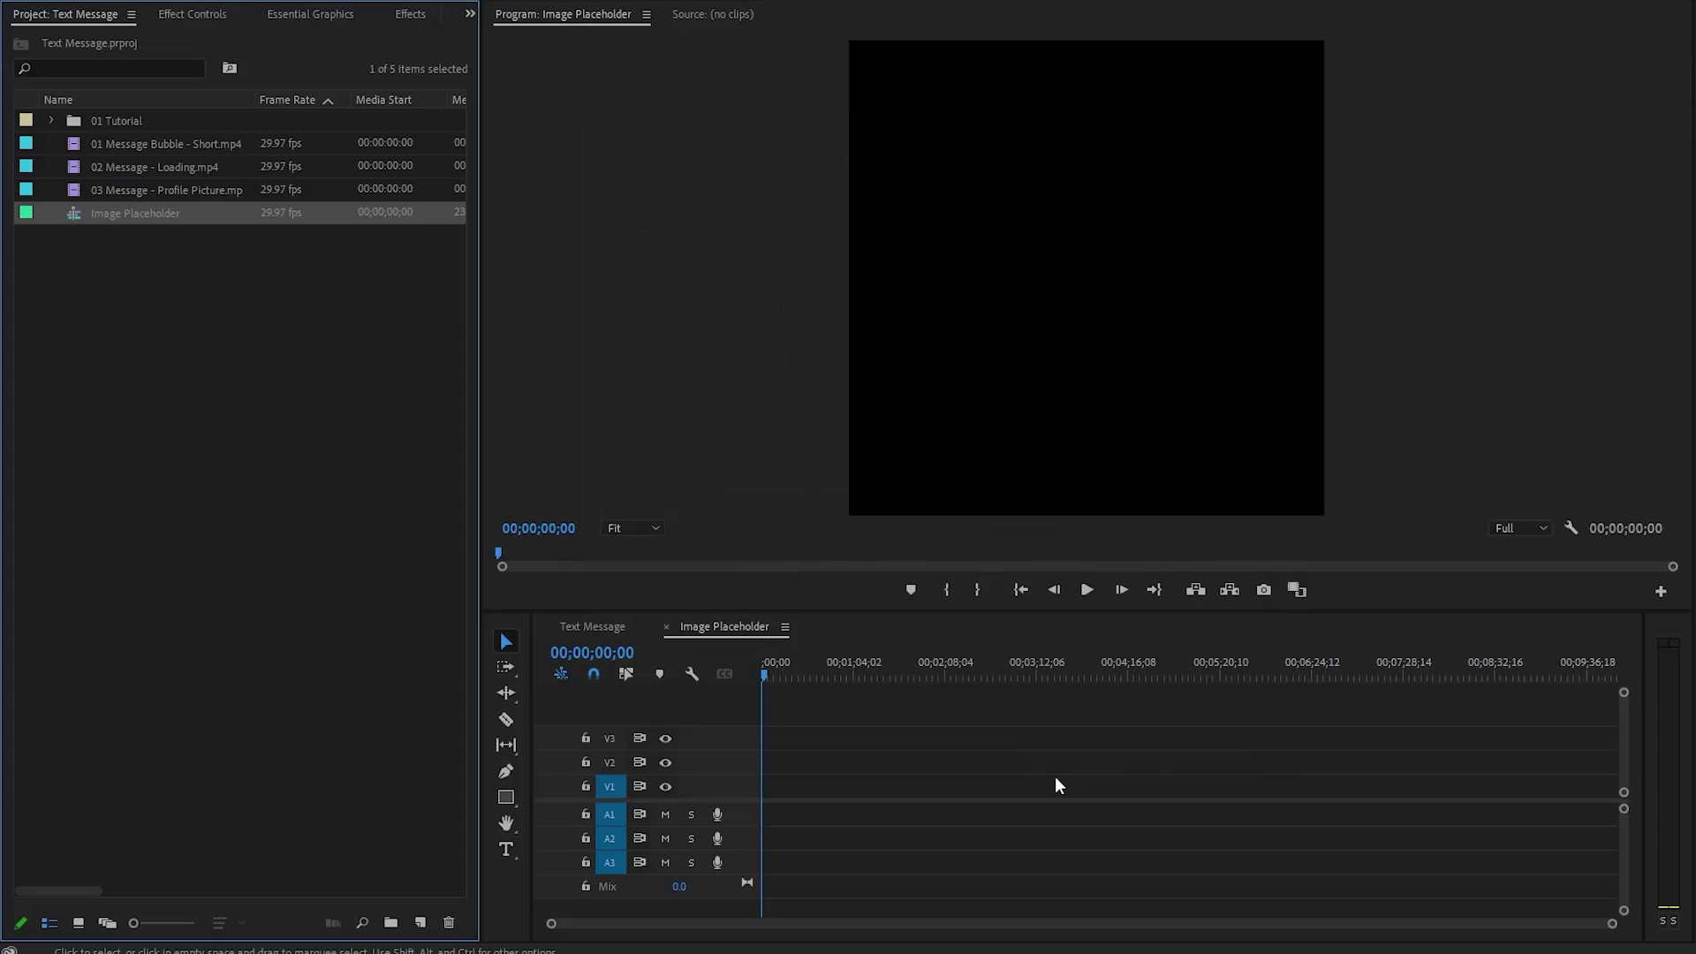
{"action": "key", "text": "alt+Tab"}
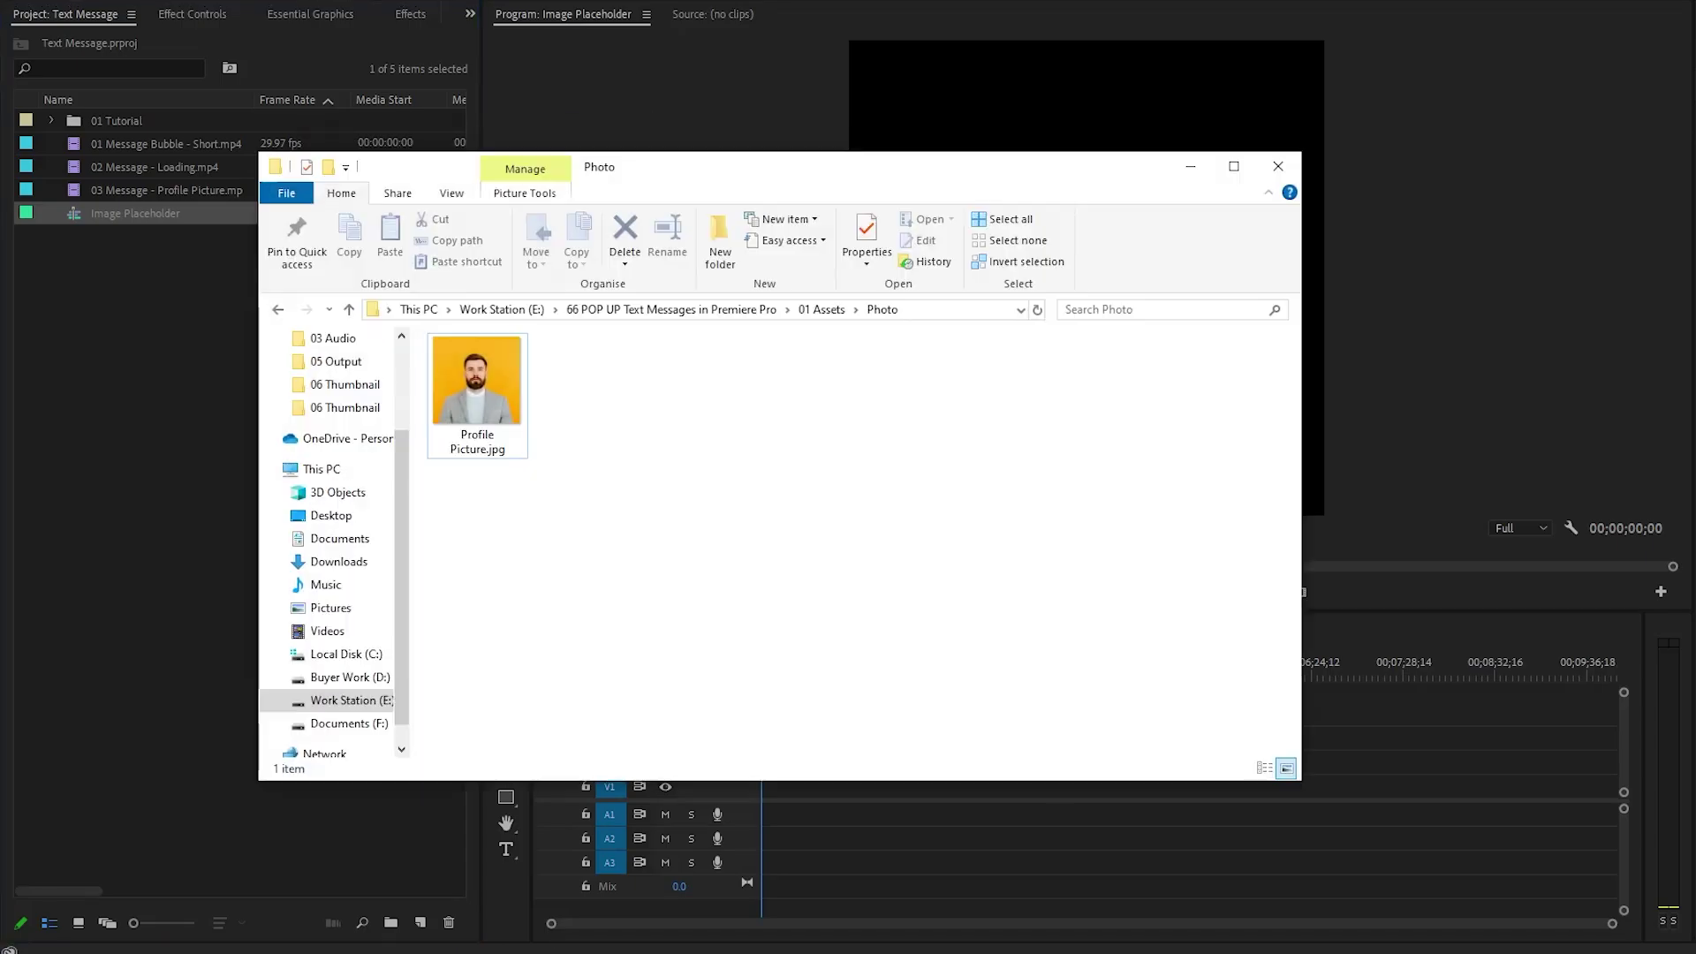
- Import Profile Picture.jpg, put it on Image Placeholder's V1, and return to Text Message
{"action": "left_click_drag", "start_coordinate": [477, 379], "coordinate": [155, 468]}
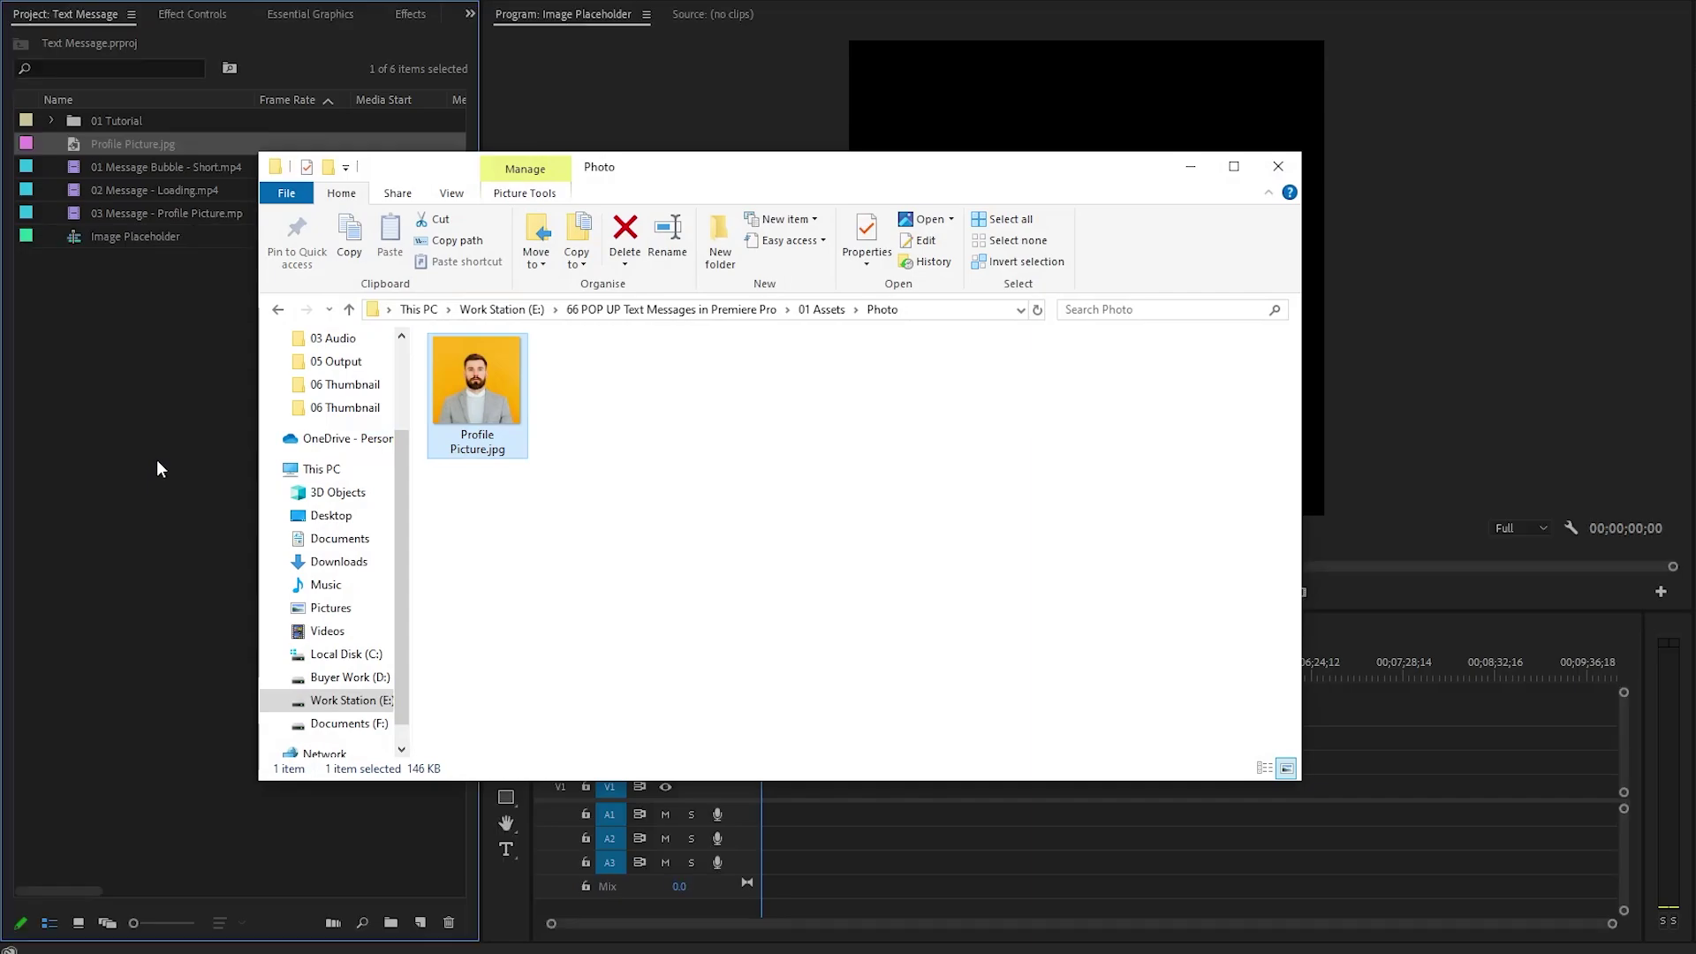
{"action": "left_click", "coordinate": [1189, 167]}
{"action": "left_click_drag", "start_coordinate": [77, 146], "coordinate": [1325, 793]}
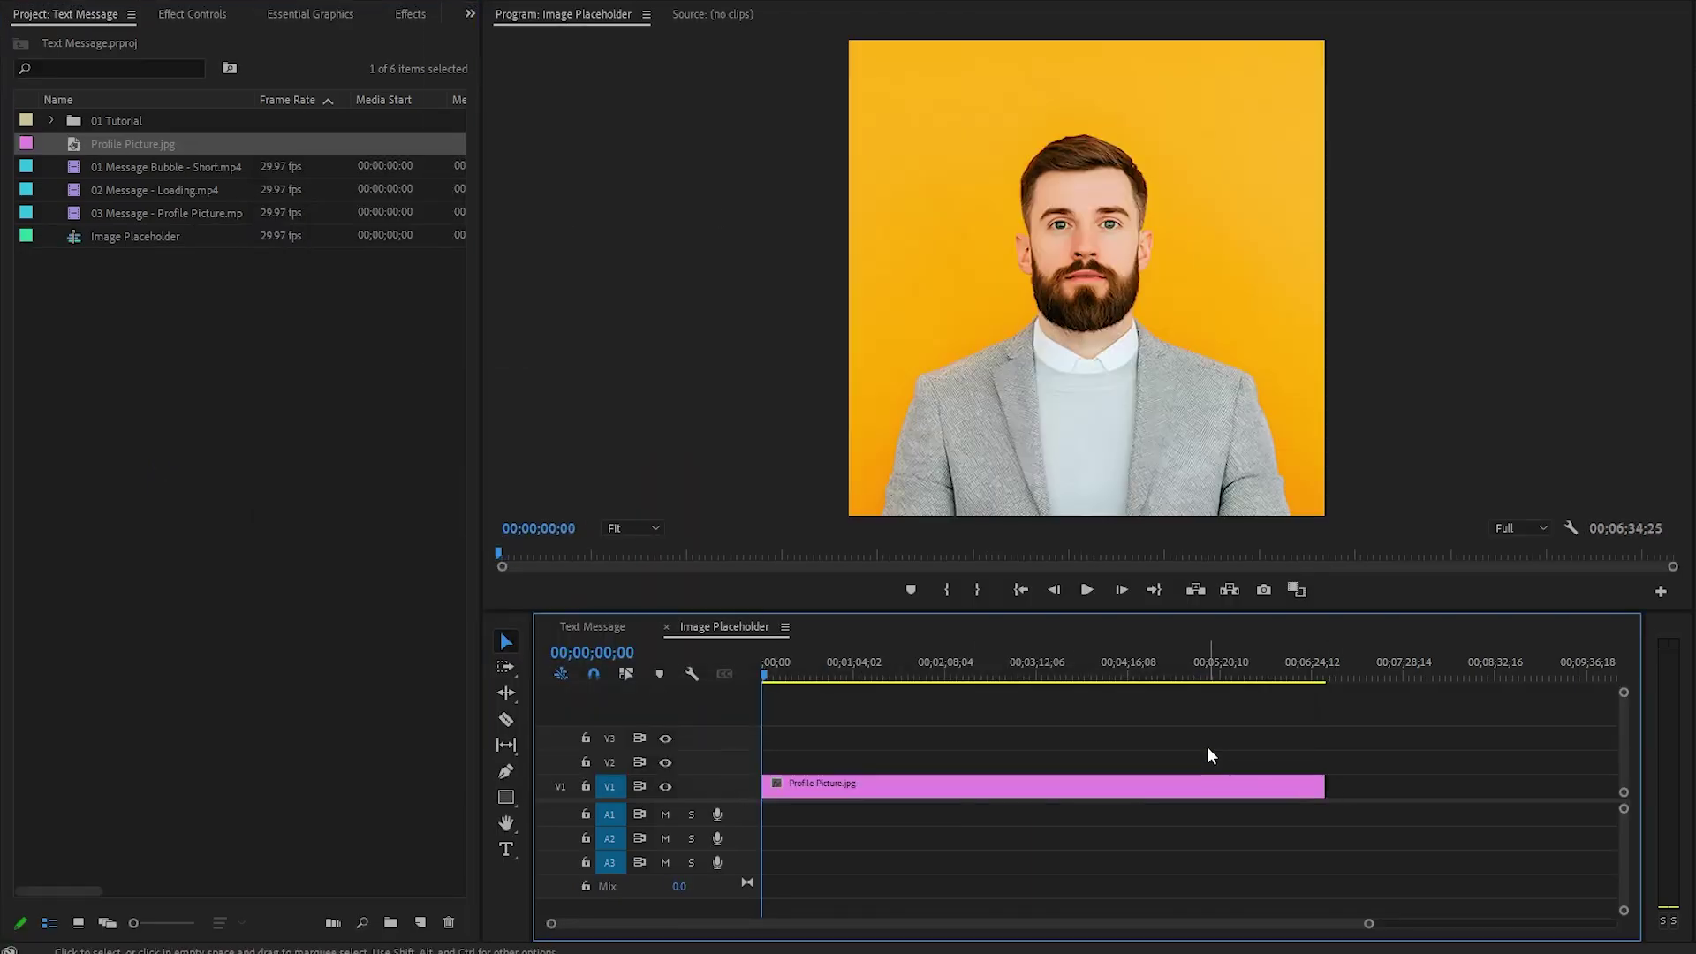
{"action": "left_click", "coordinate": [606, 629]}
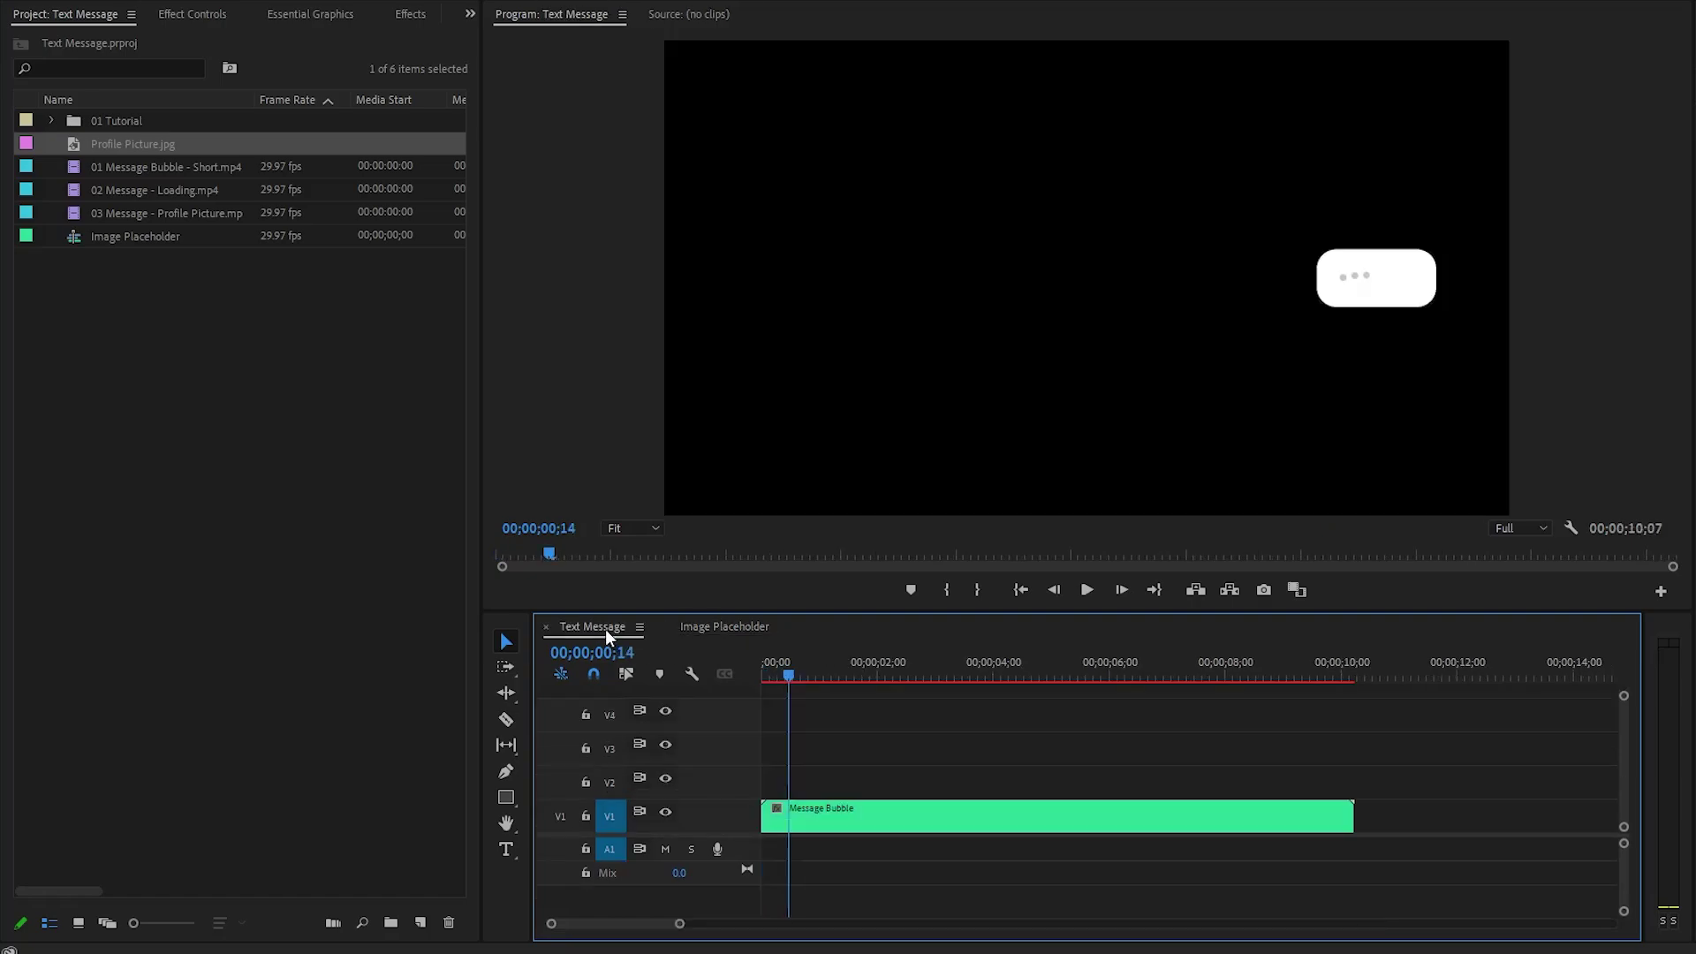
- Add the Image Placeholder sequence on V2 above the bubble, trimmed to end at 10 seconds
{"action": "left_click", "coordinate": [115, 237]}
{"action": "left_click_drag", "start_coordinate": [110, 235], "coordinate": [756, 824]}
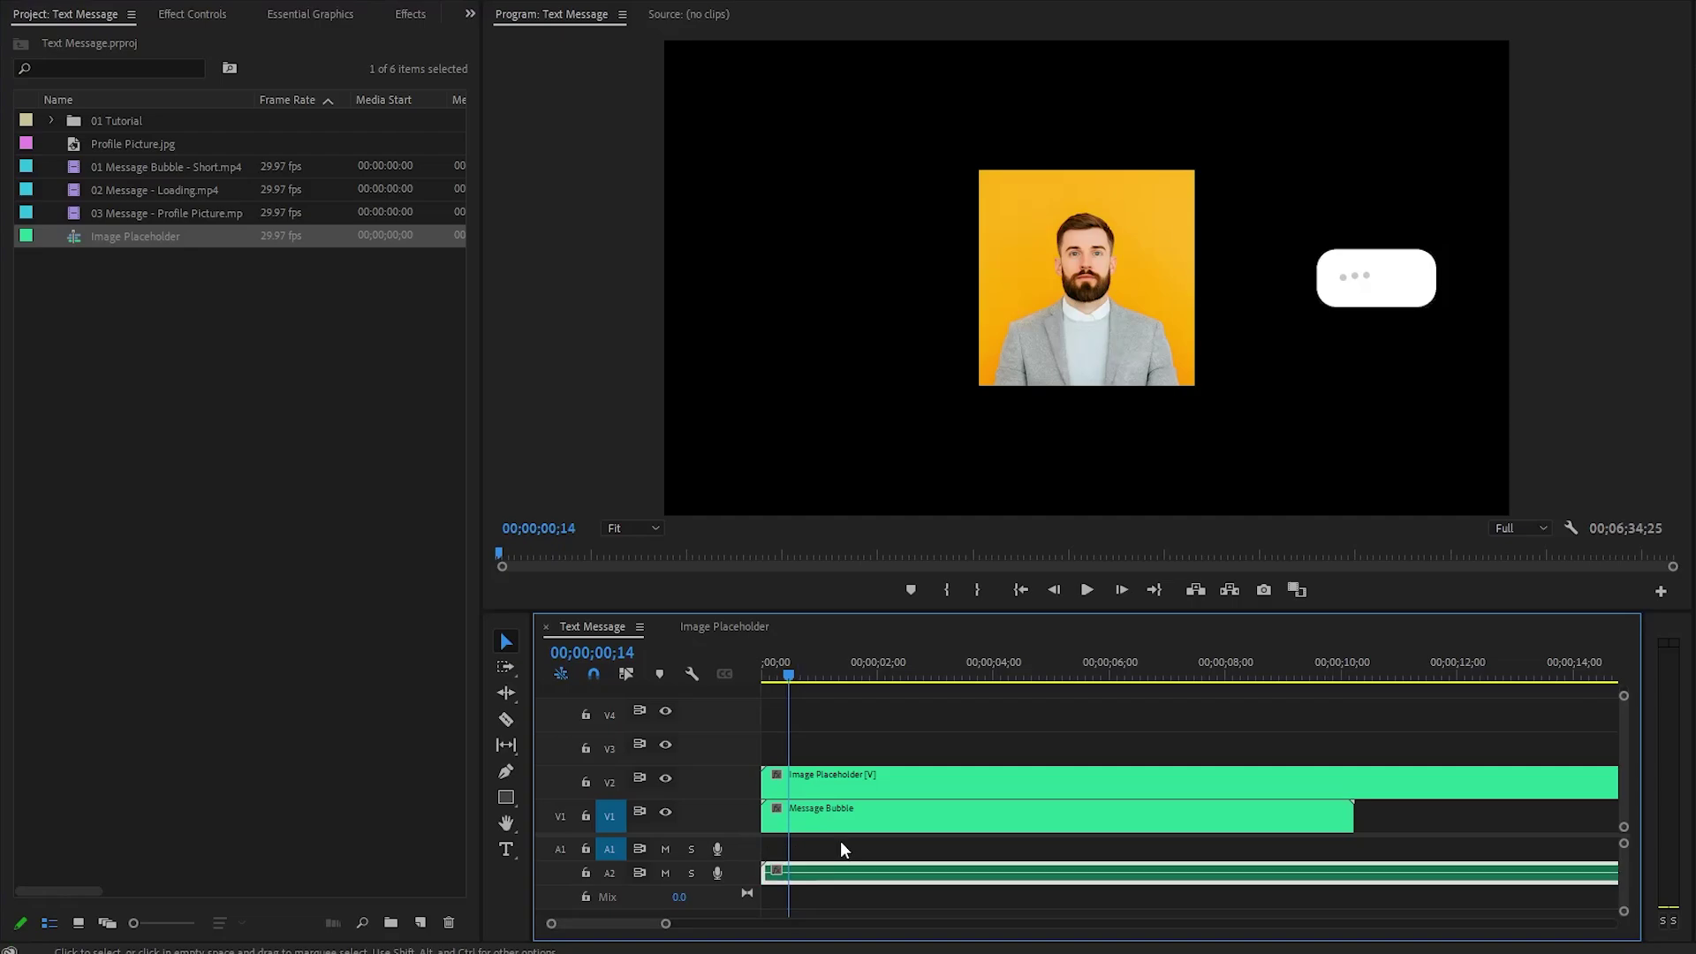
{"action": "key", "text": "c"}
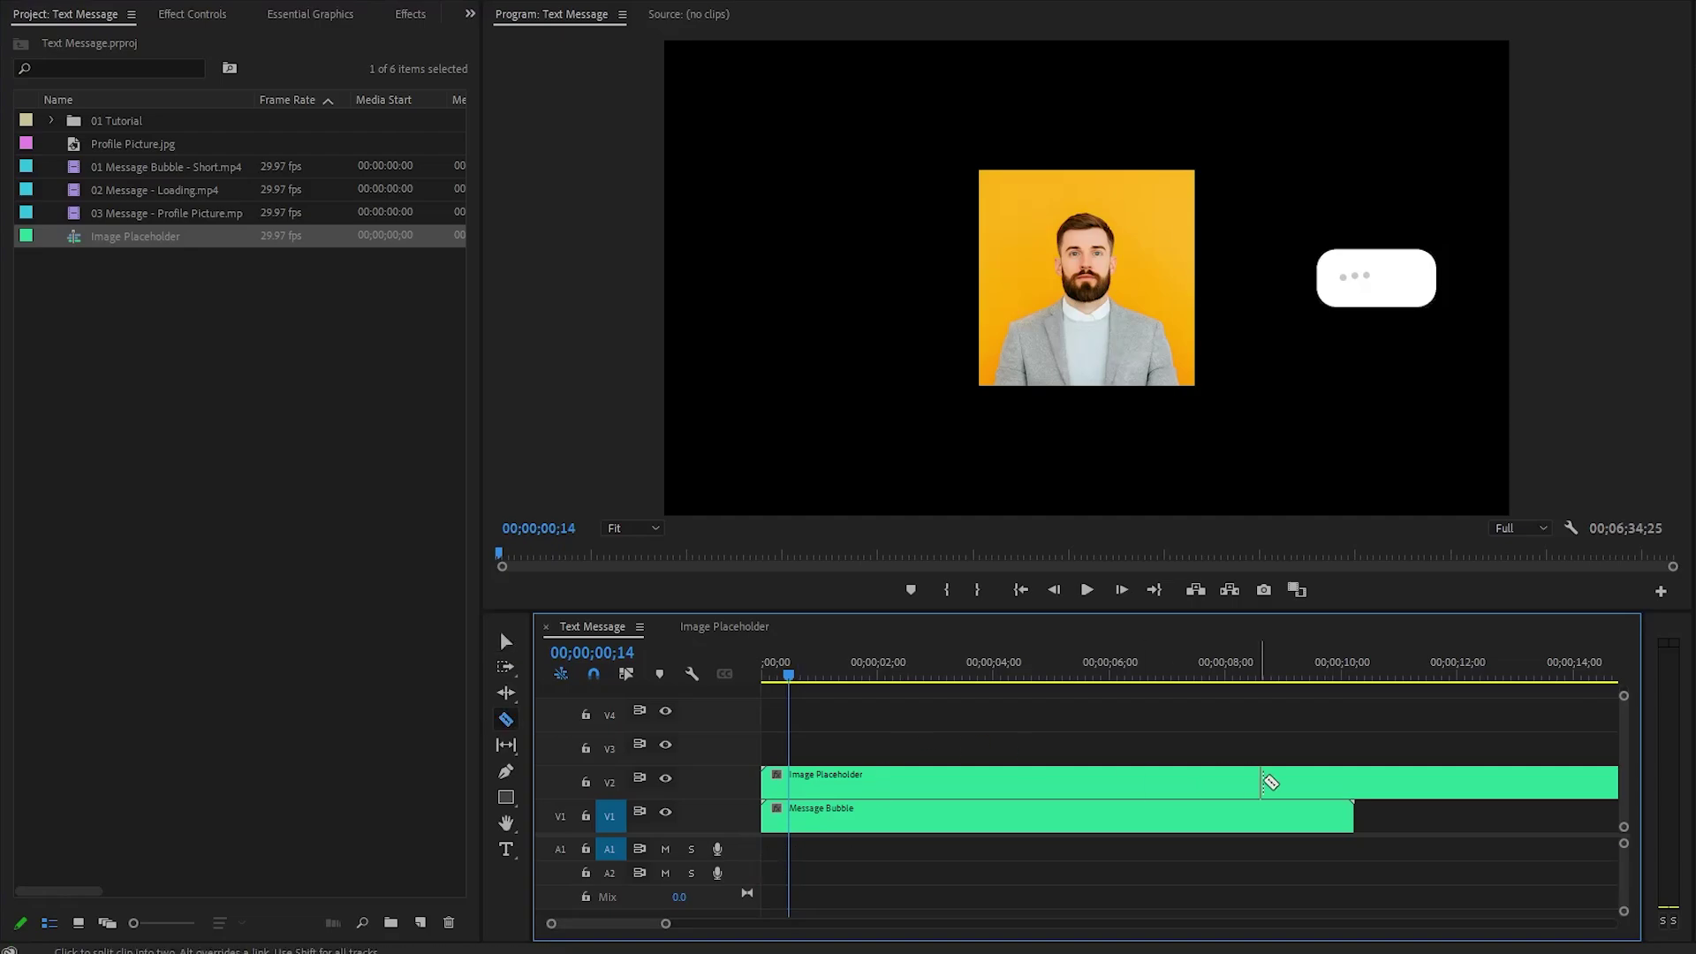
{"action": "left_click", "coordinate": [1354, 787]}
{"action": "key", "text": "v"}
{"action": "left_click", "coordinate": [1407, 795]}
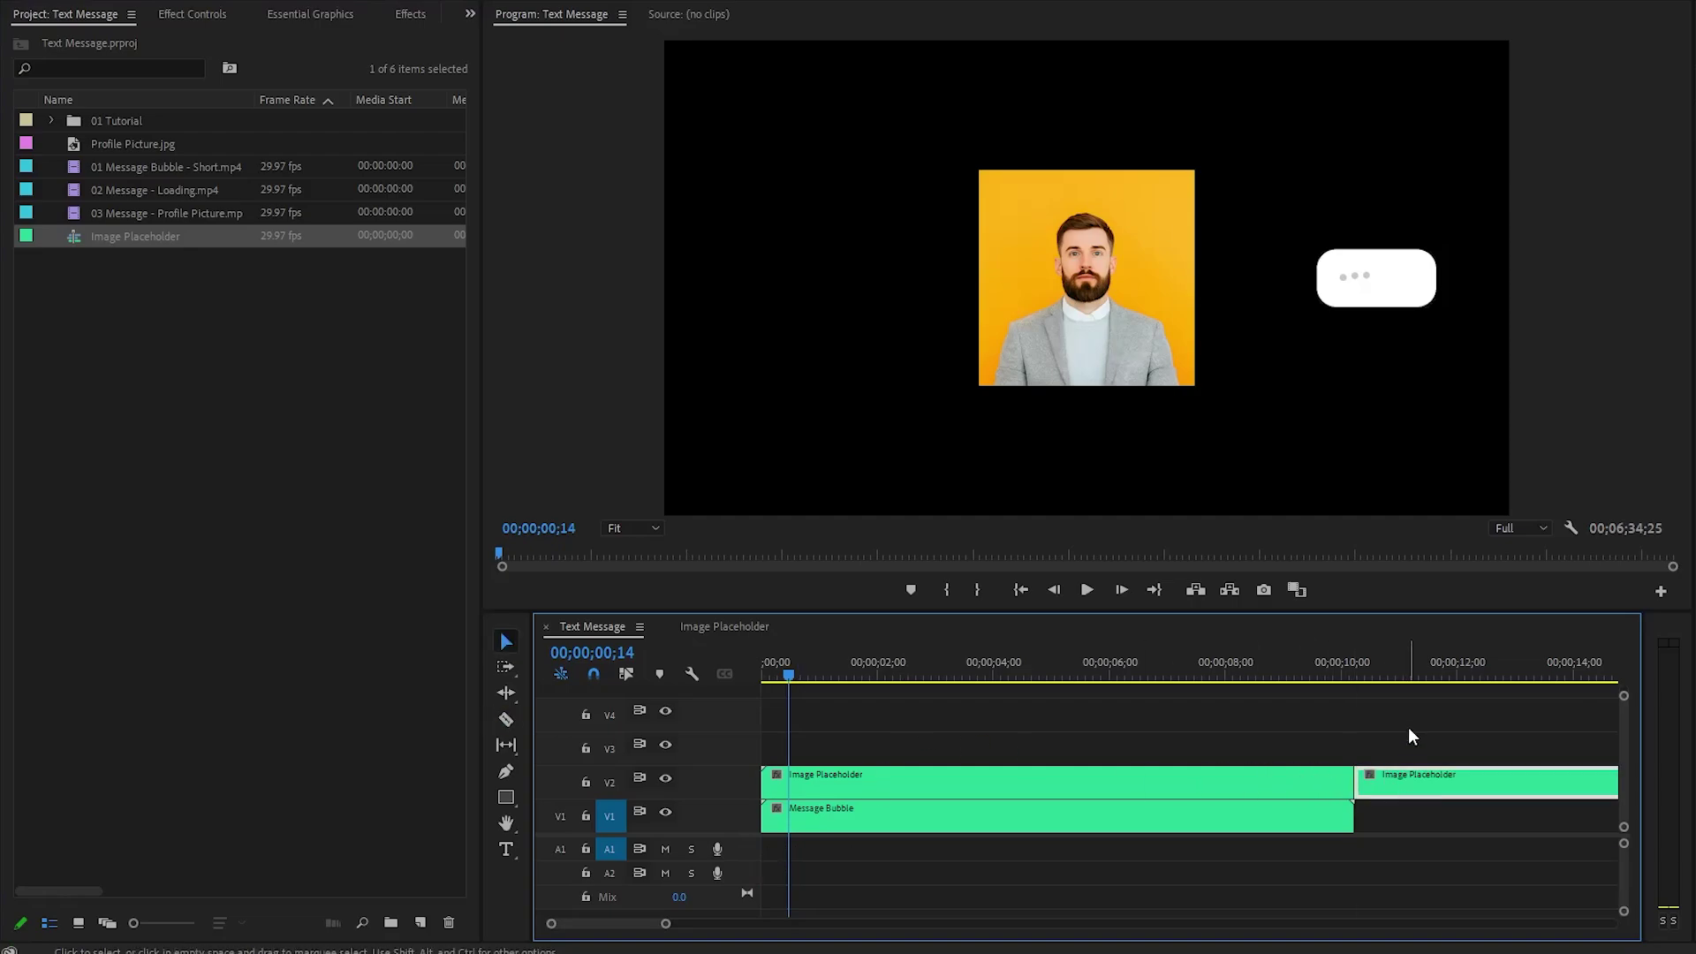
{"action": "key", "text": "Delete"}
{"action": "left_click", "coordinate": [1204, 779]}
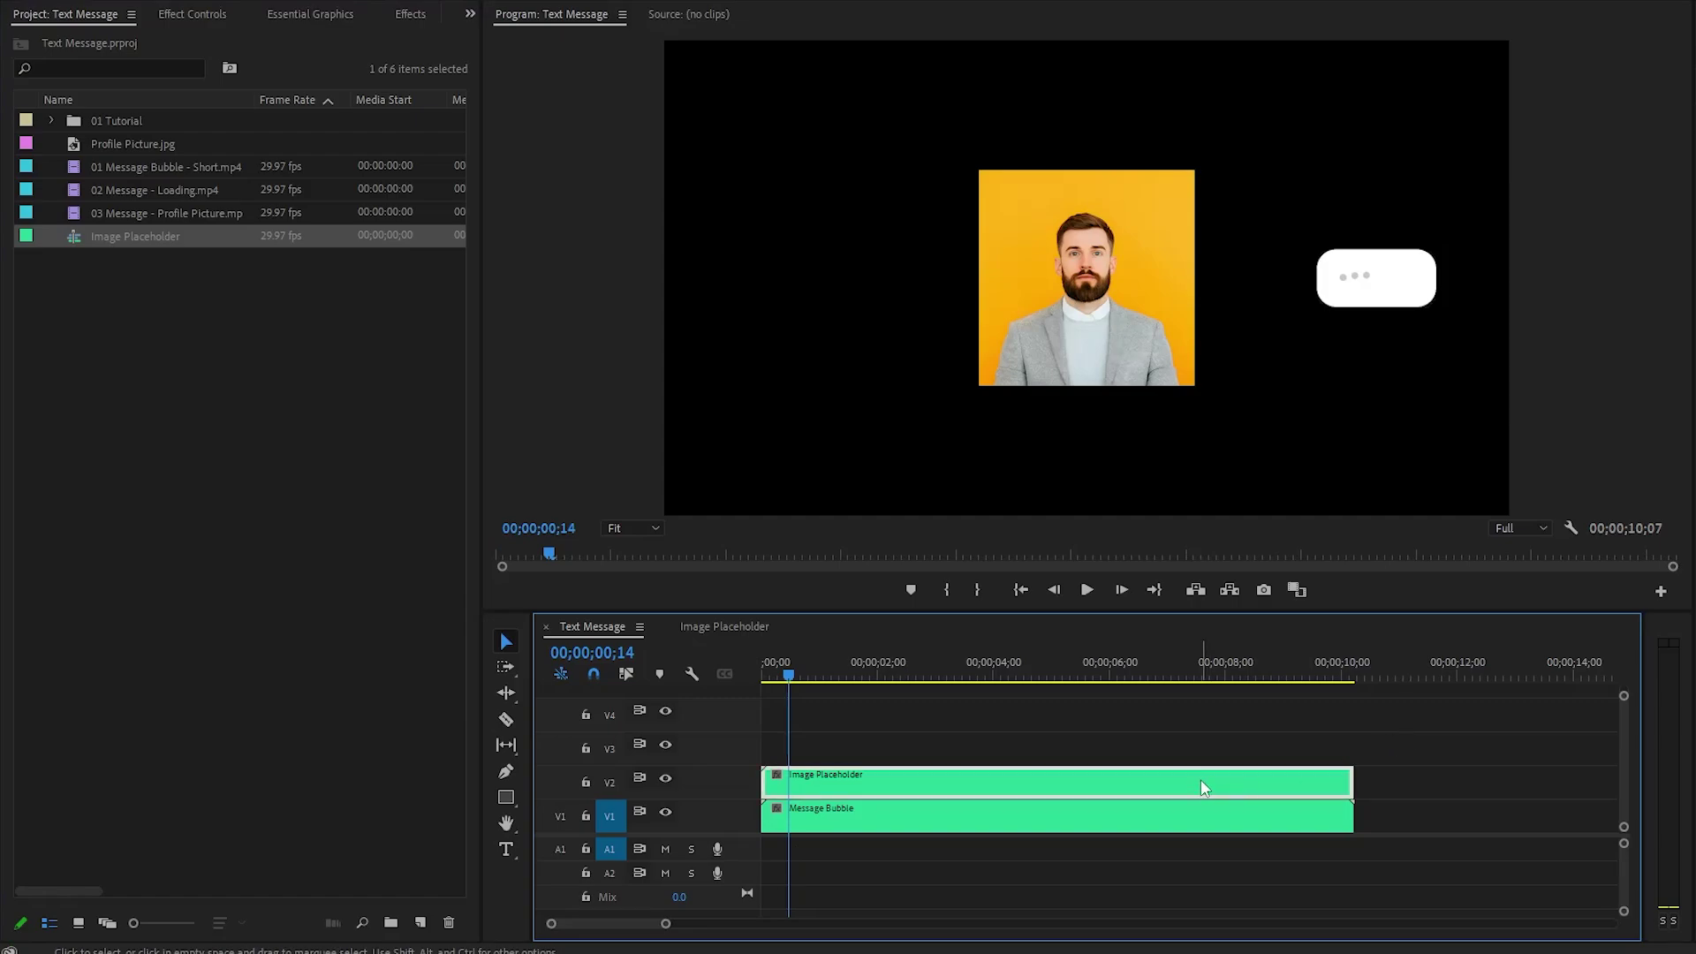
{"action": "left_click", "coordinate": [209, 21]}
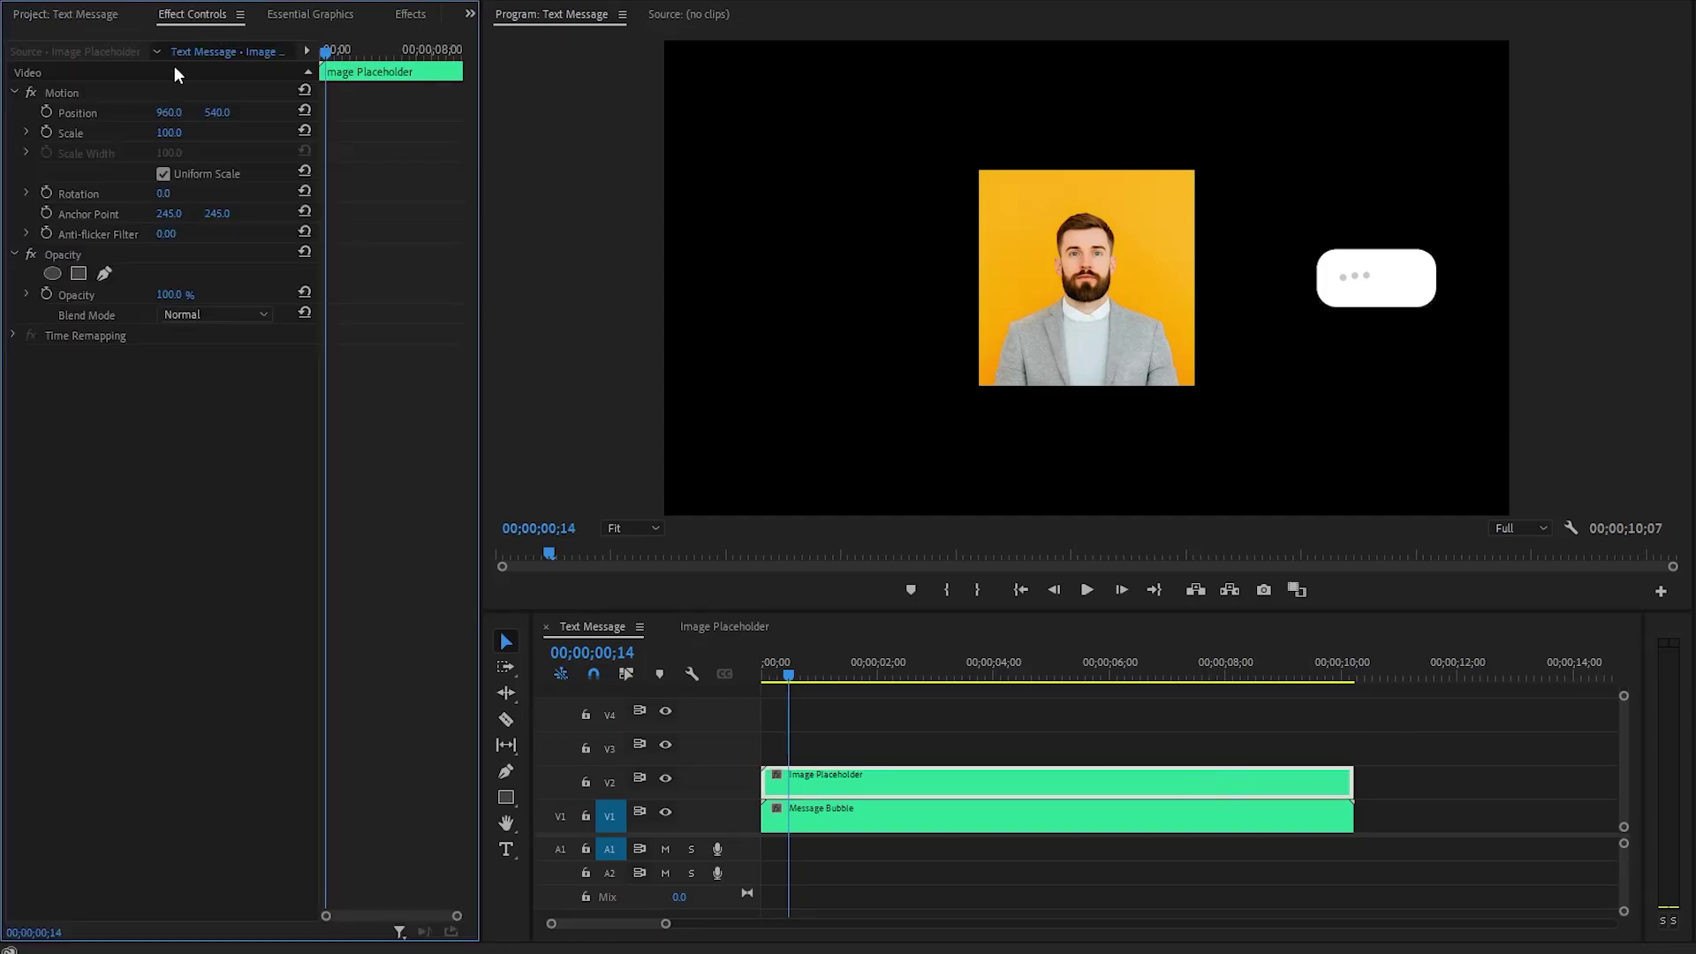
- Set the picture's Motion Scale to 17 and Position X to 1690
{"action": "left_click", "coordinate": [124, 89]}
{"action": "left_click", "coordinate": [160, 133]}
{"action": "type", "text": "17"}
{"action": "key", "text": "Return"}
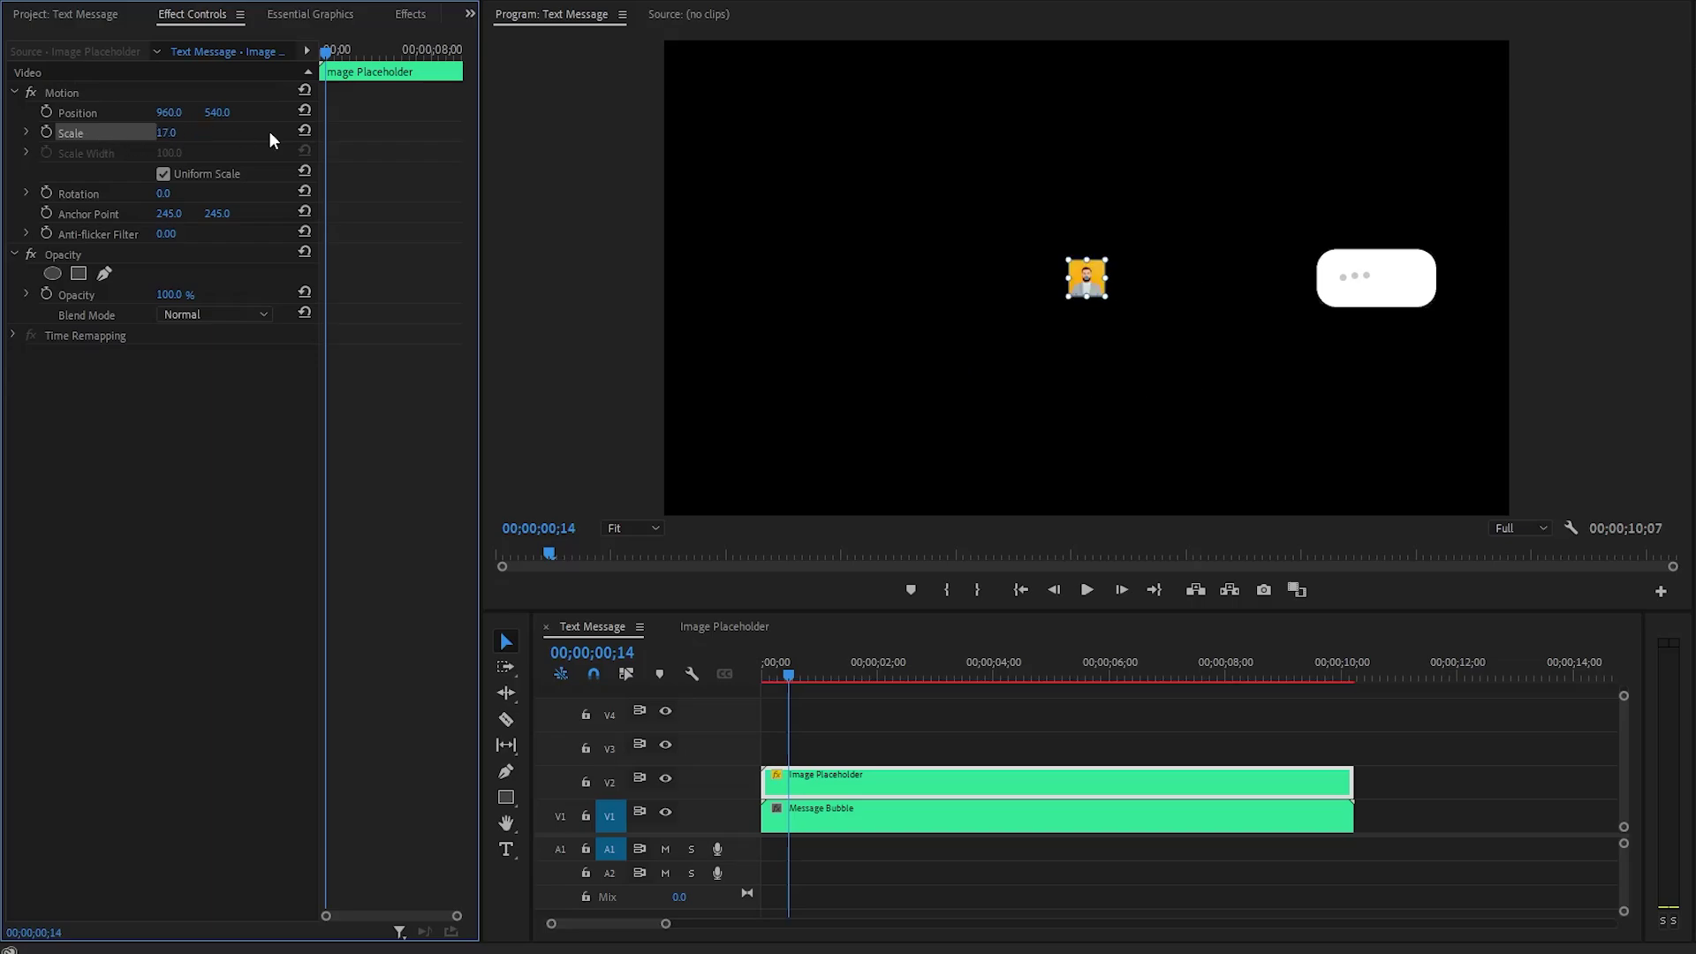
{"action": "left_click", "coordinate": [176, 109]}
{"action": "type", "text": "1690"}
{"action": "key", "text": "Return"}
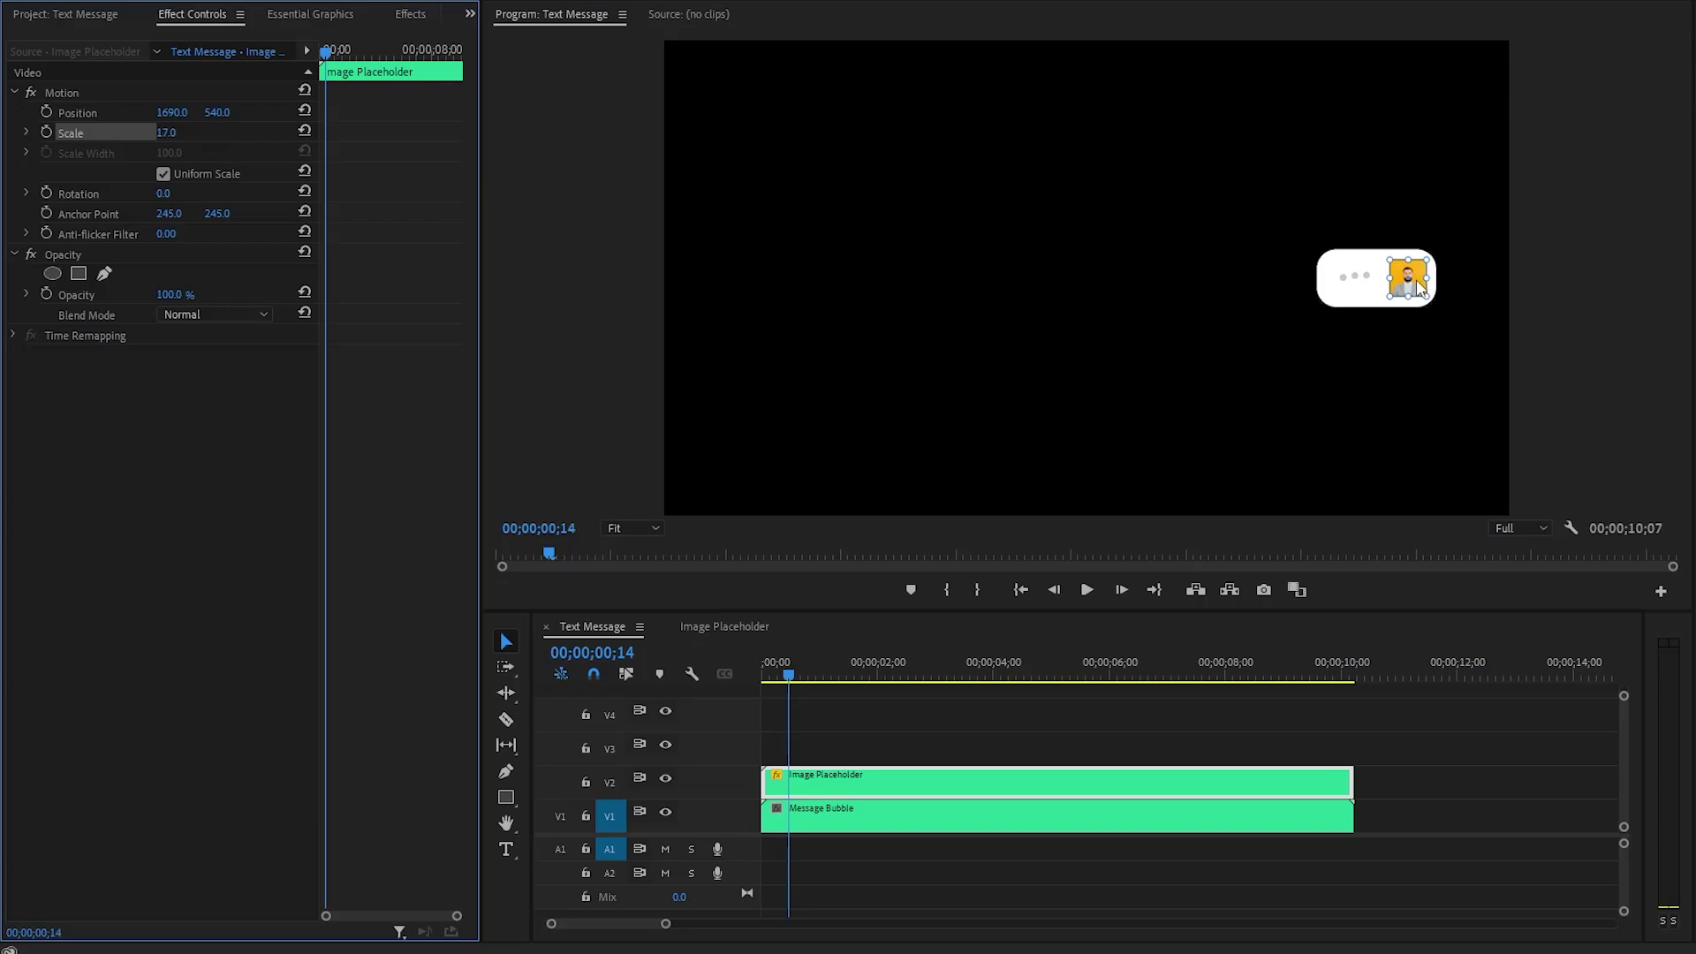
{"action": "left_click", "coordinate": [936, 784]}
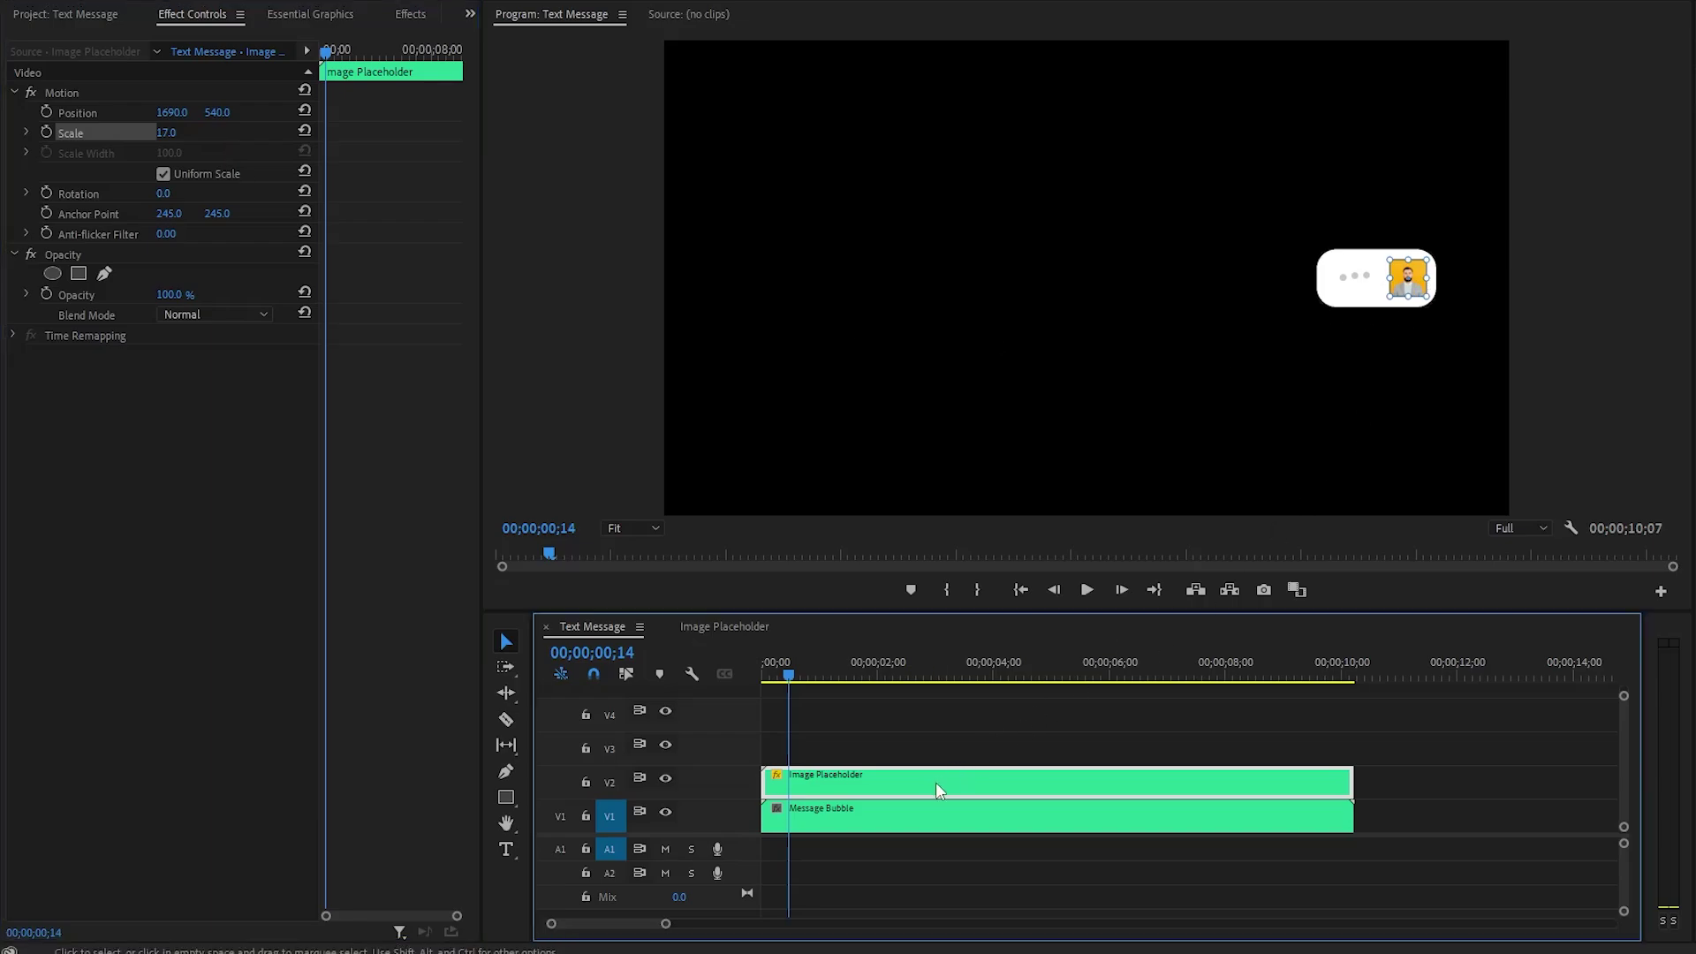
- Nest the V2 Image Placeholder clip into a sequence named Profile Picture
{"action": "right_click", "coordinate": [935, 782]}
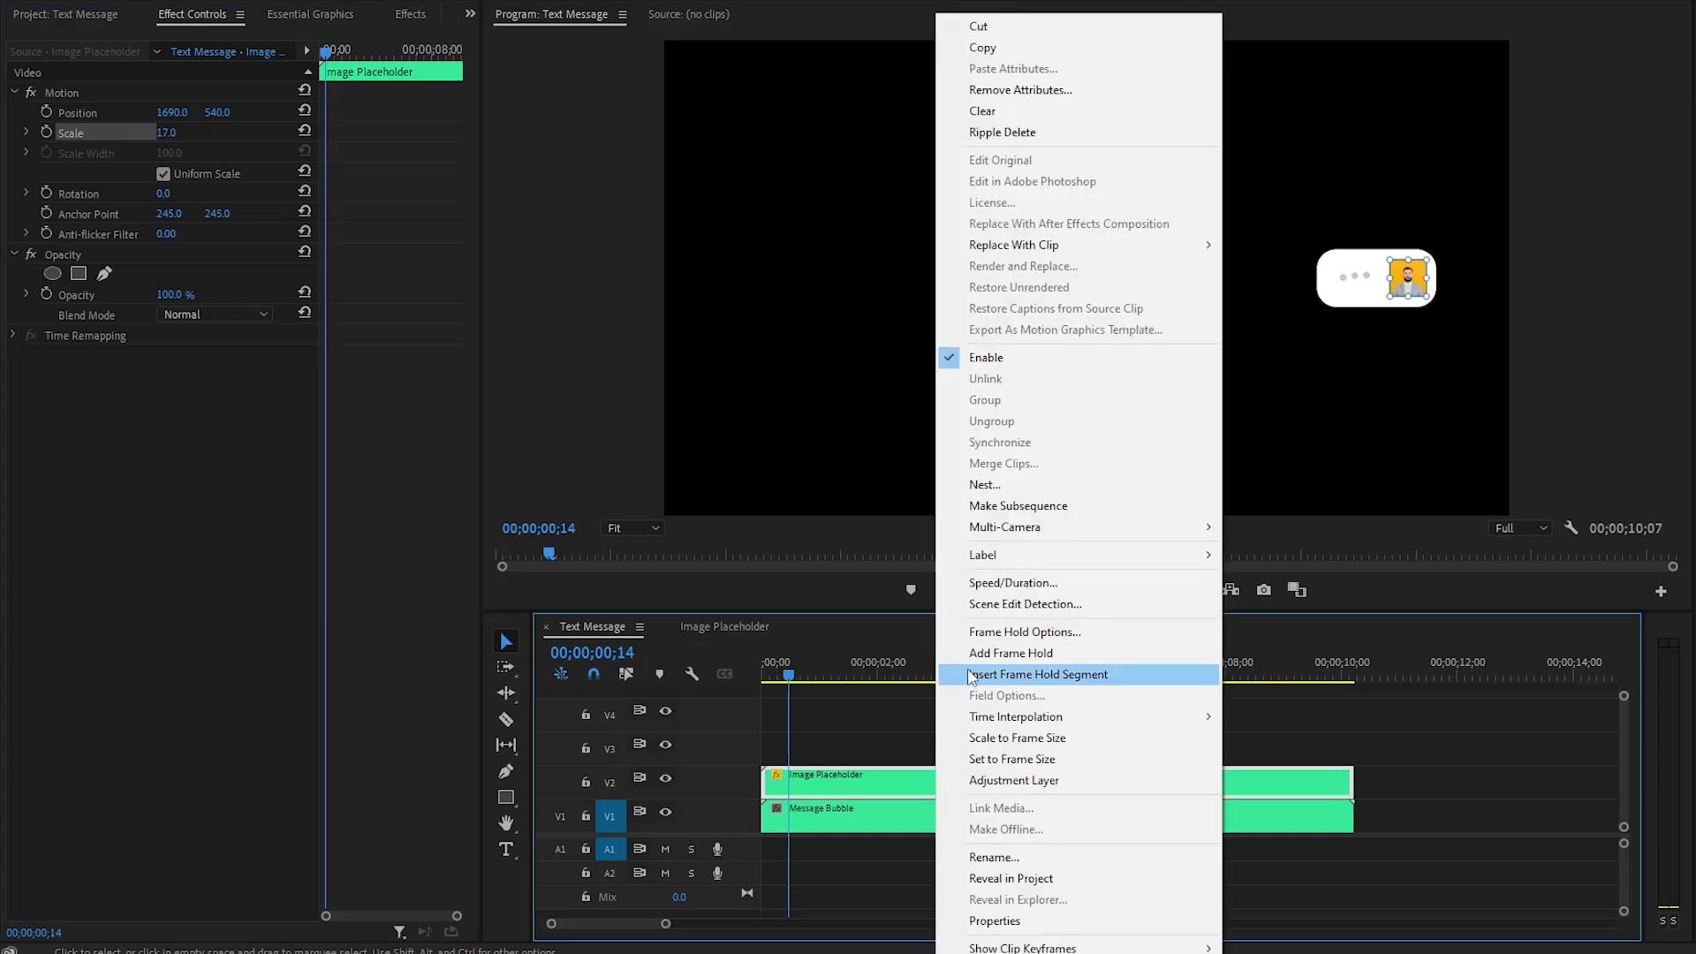
{"action": "left_click", "coordinate": [994, 485]}
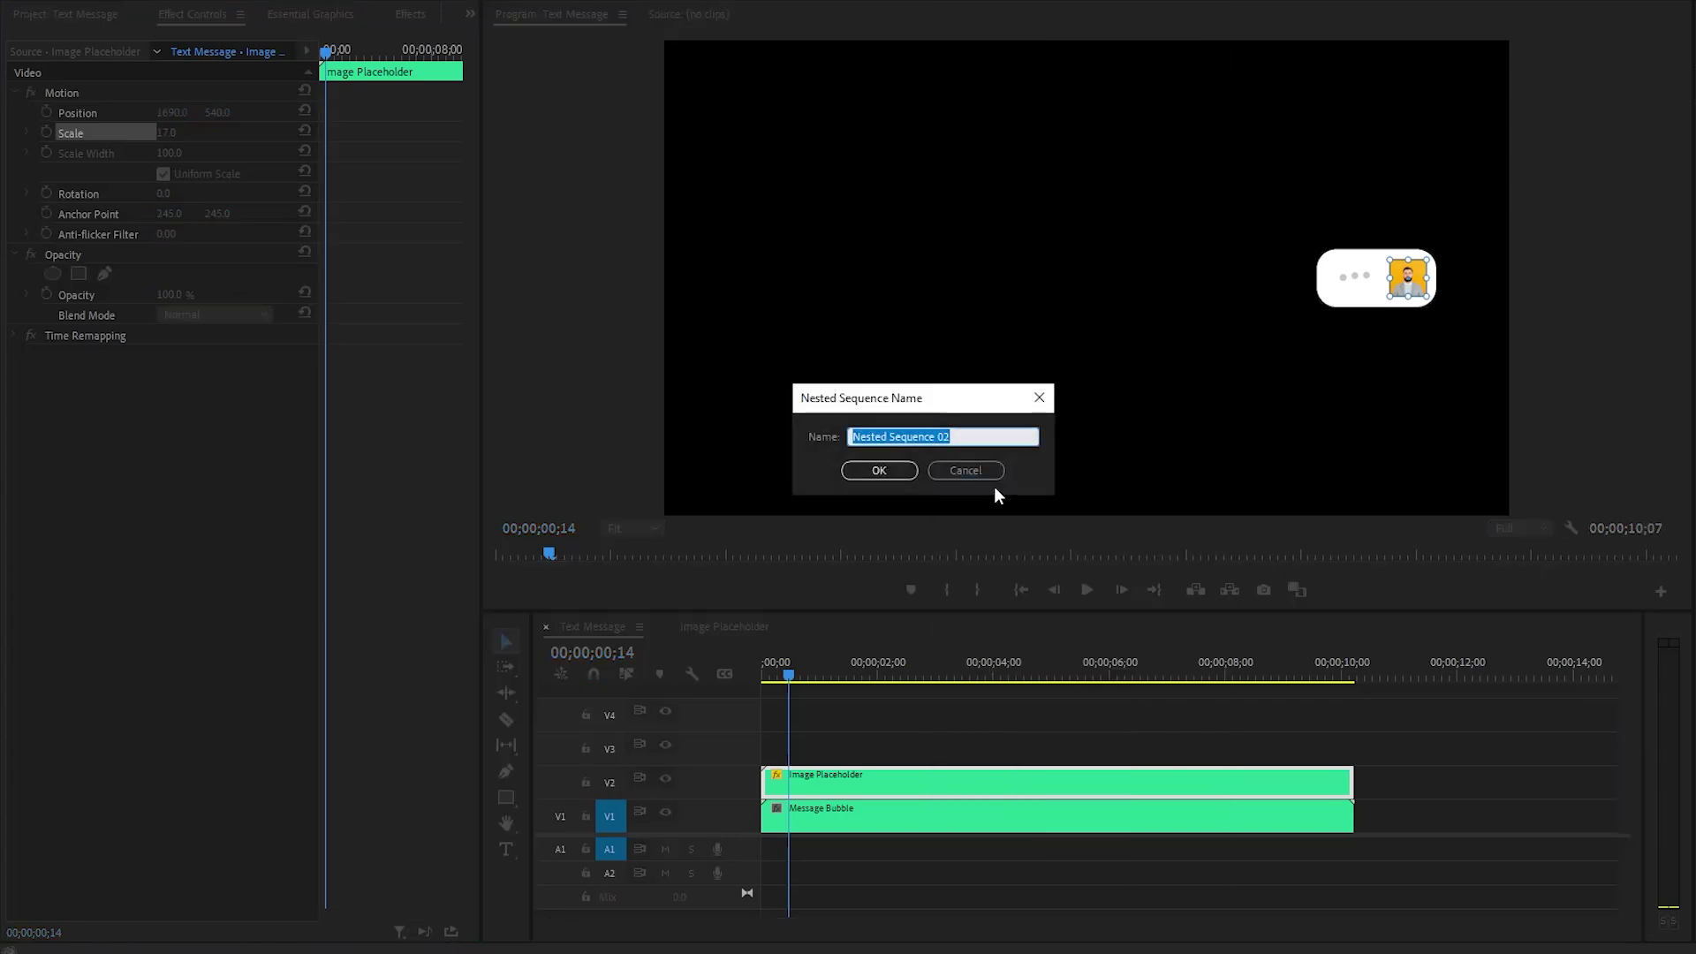
{"action": "type", "text": "Profile Picture"}
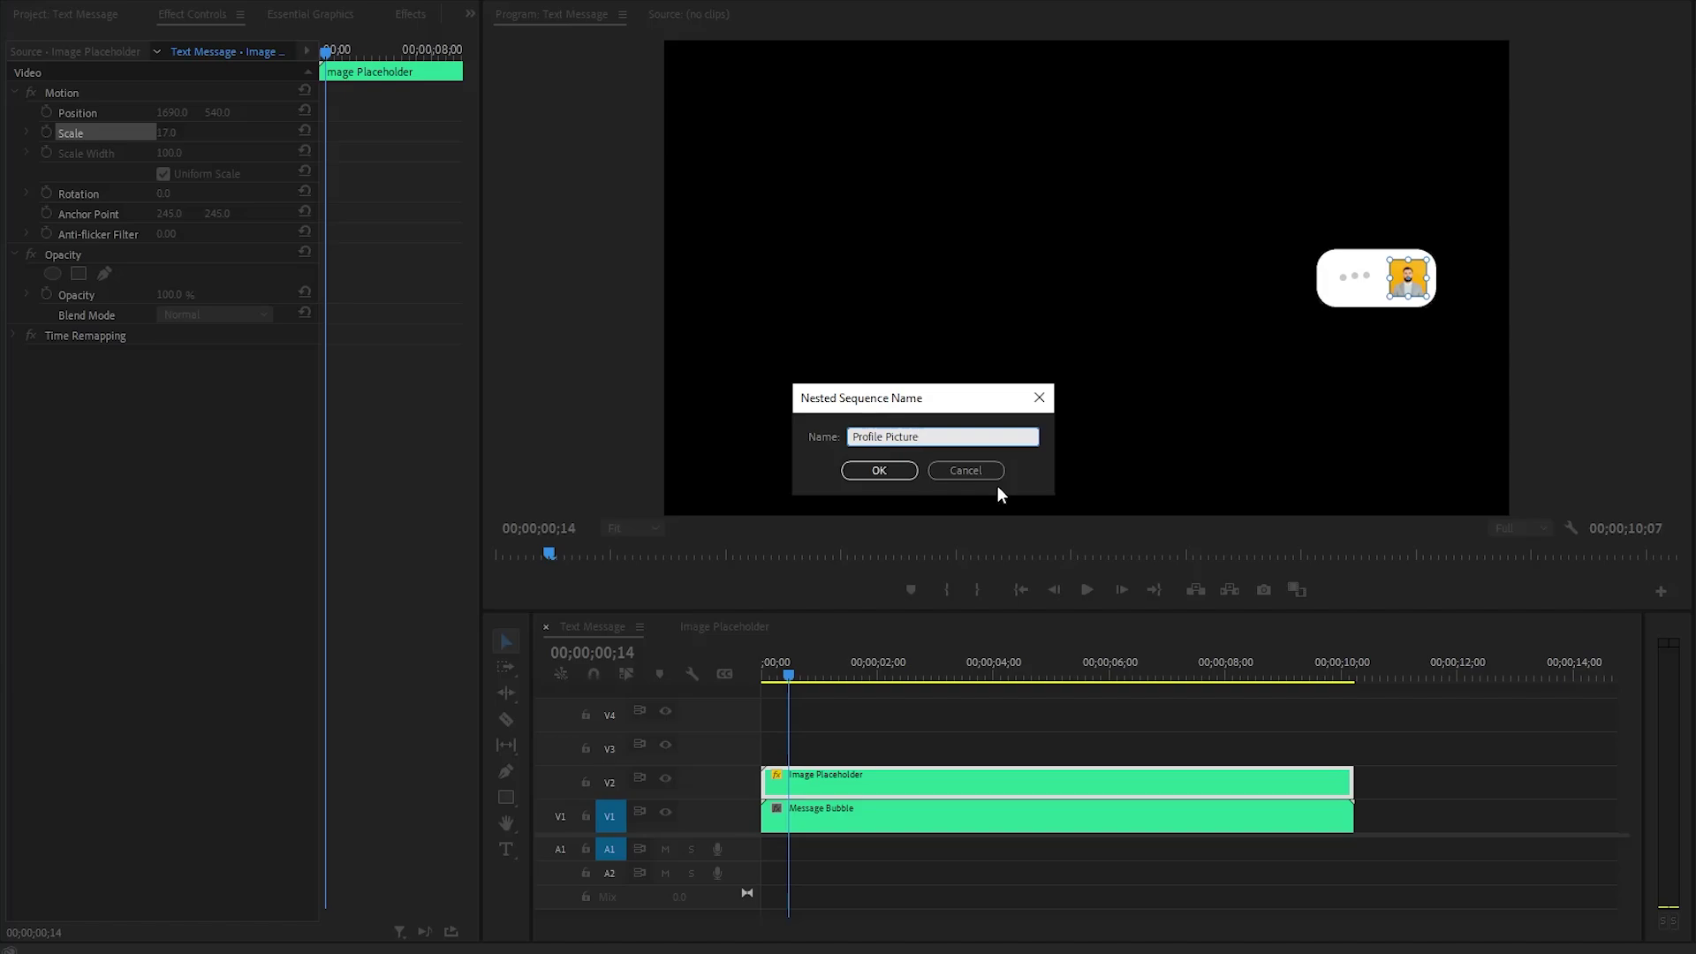
{"action": "left_click", "coordinate": [896, 475]}
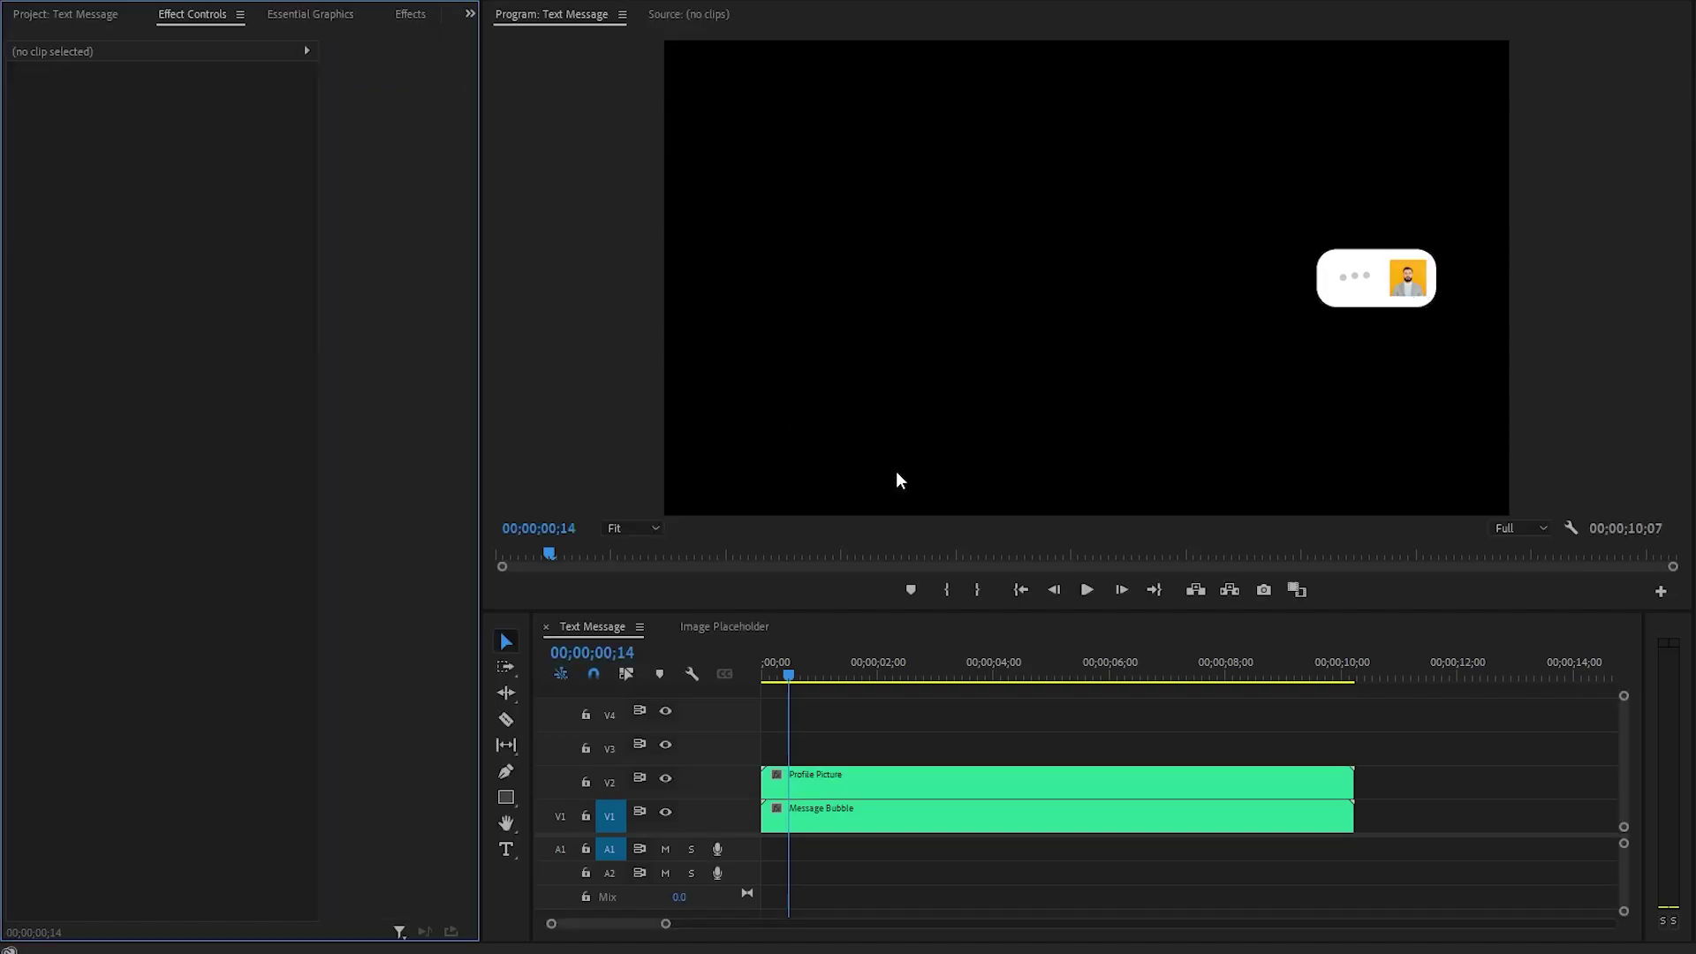
{"action": "left_click", "coordinate": [66, 15]}
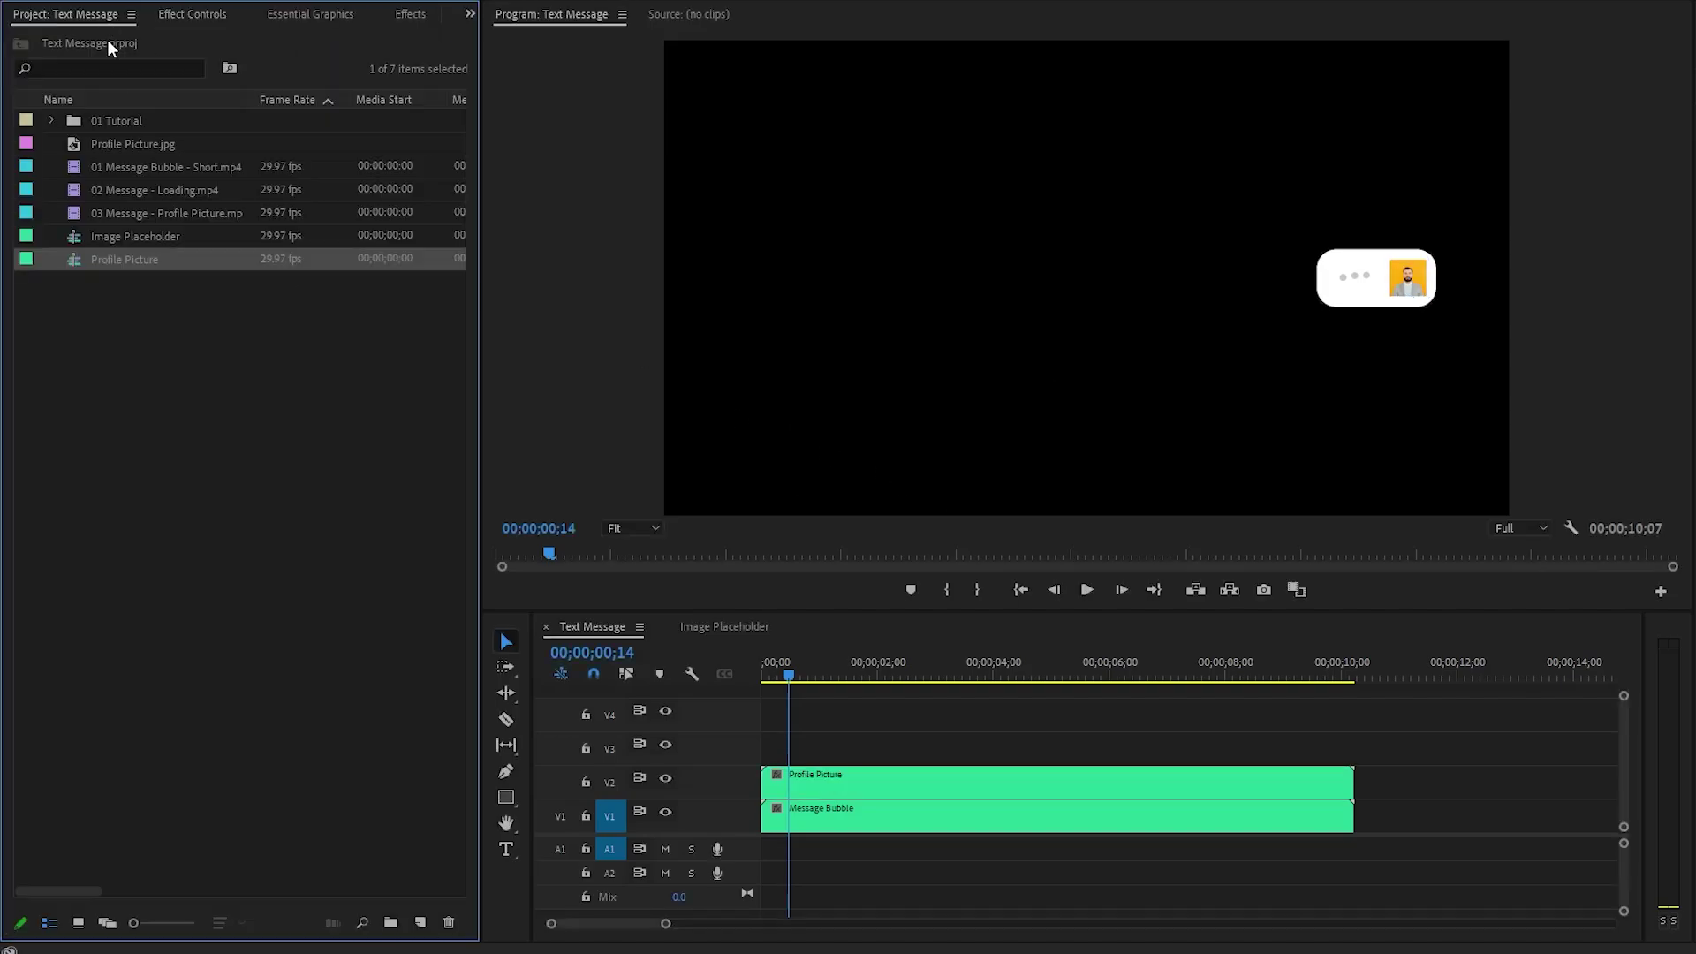
- Place 03 Message - Profile Picture.mp4 on V3 and cut it where the other clips end
{"action": "left_click", "coordinate": [128, 213]}
{"action": "left_click_drag", "start_coordinate": [106, 212], "coordinate": [892, 726]}
{"action": "key", "text": "c"}
{"action": "left_click", "coordinate": [1353, 749]}
{"action": "key", "text": "v"}
{"action": "left_click", "coordinate": [1390, 749]}
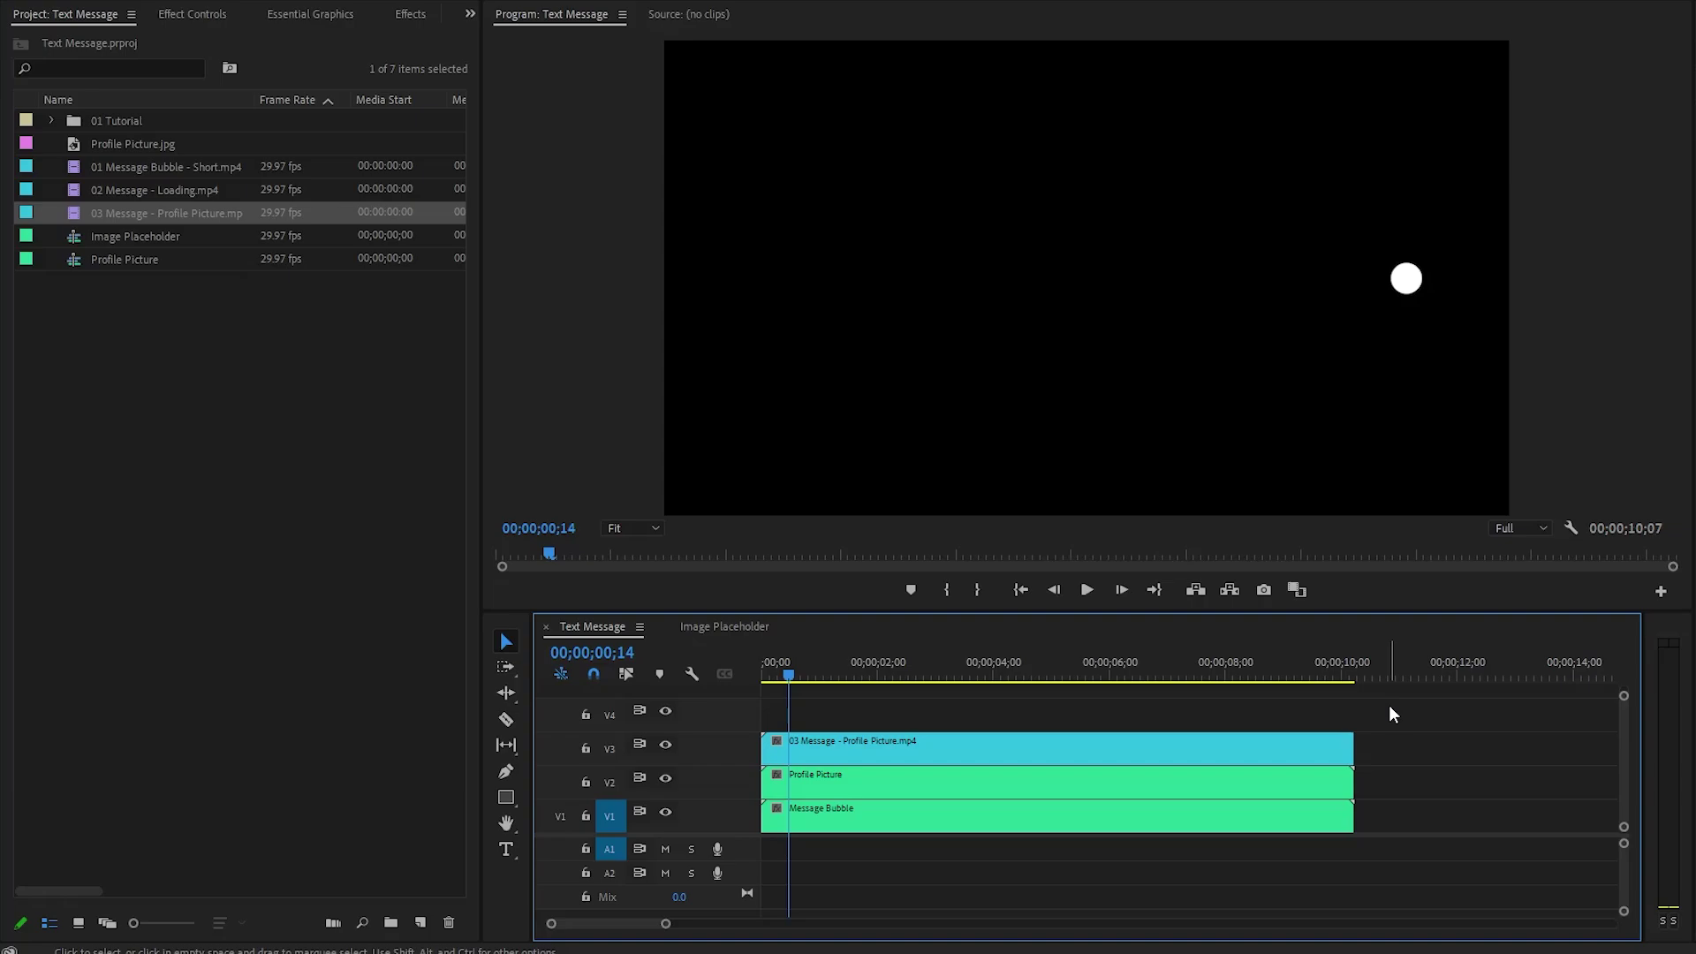
- Apply Luma Key to the circle clip and set its Threshold to 95
{"action": "left_click", "coordinate": [412, 15]}
{"action": "left_click_drag", "start_coordinate": [104, 176], "coordinate": [834, 746]}
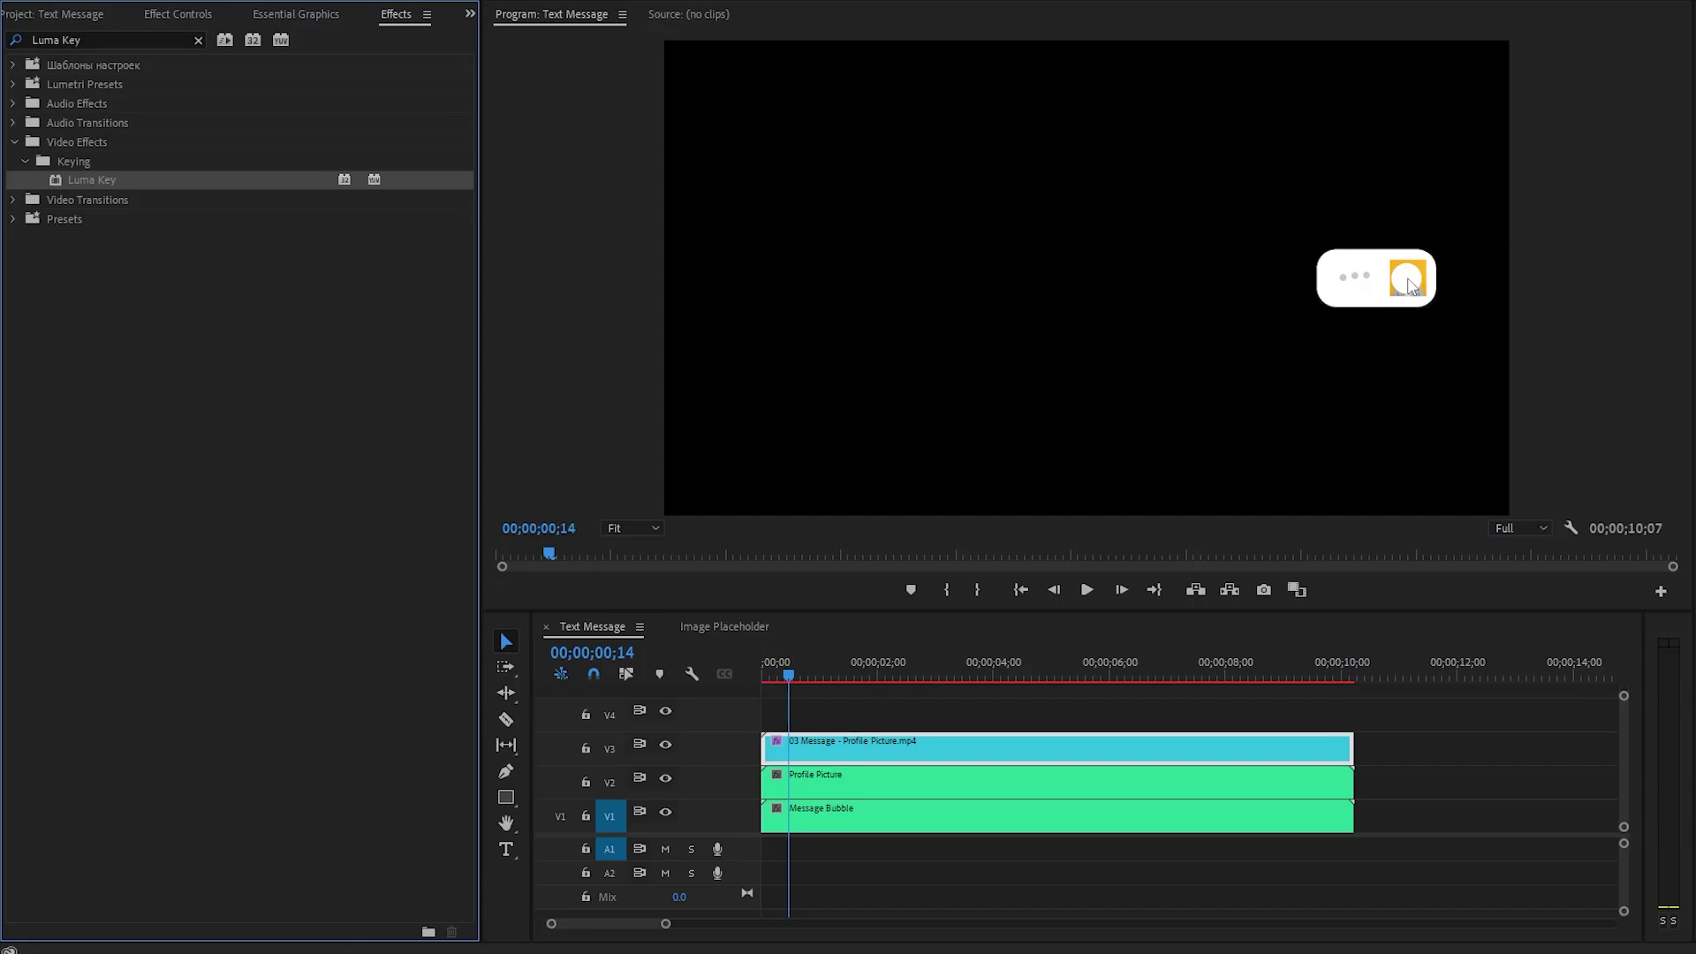
{"action": "left_click", "coordinate": [164, 17]}
{"action": "left_click", "coordinate": [105, 358]}
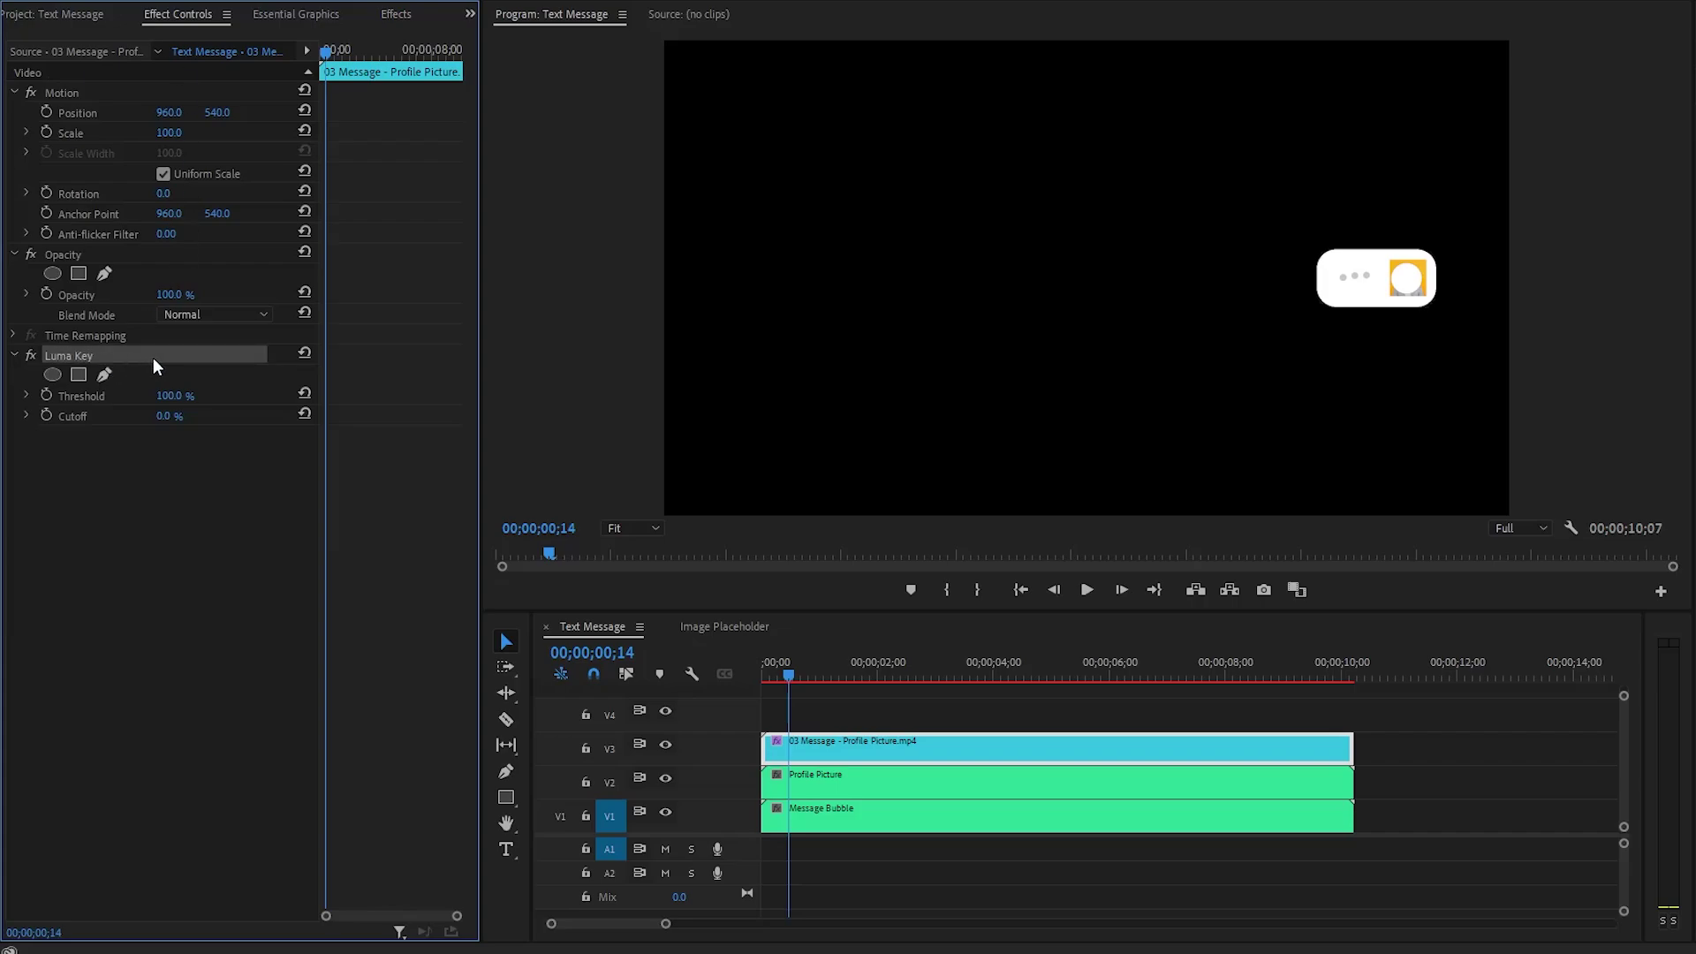
{"action": "left_click", "coordinate": [171, 395]}
{"action": "type", "text": "95"}
{"action": "key", "text": "Return"}
{"action": "left_click", "coordinate": [883, 782]}
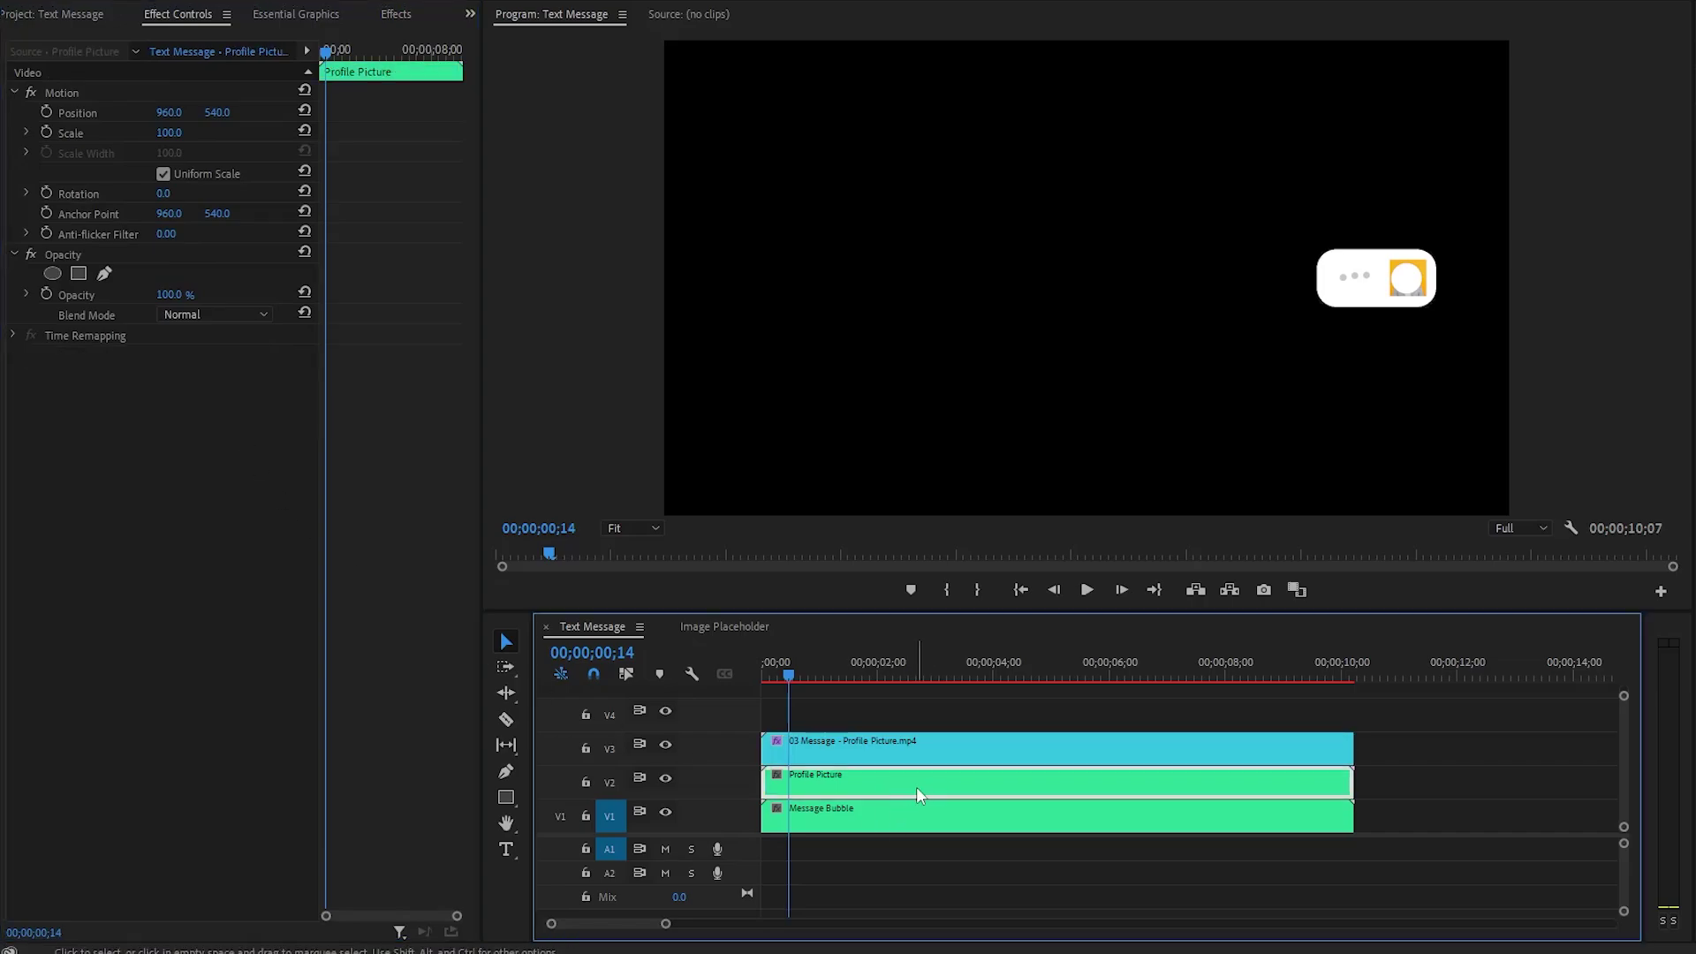
- Apply the Track Matte Key effect to the Profile Picture clip
{"action": "left_click", "coordinate": [397, 15]}
{"action": "left_click", "coordinate": [113, 182]}
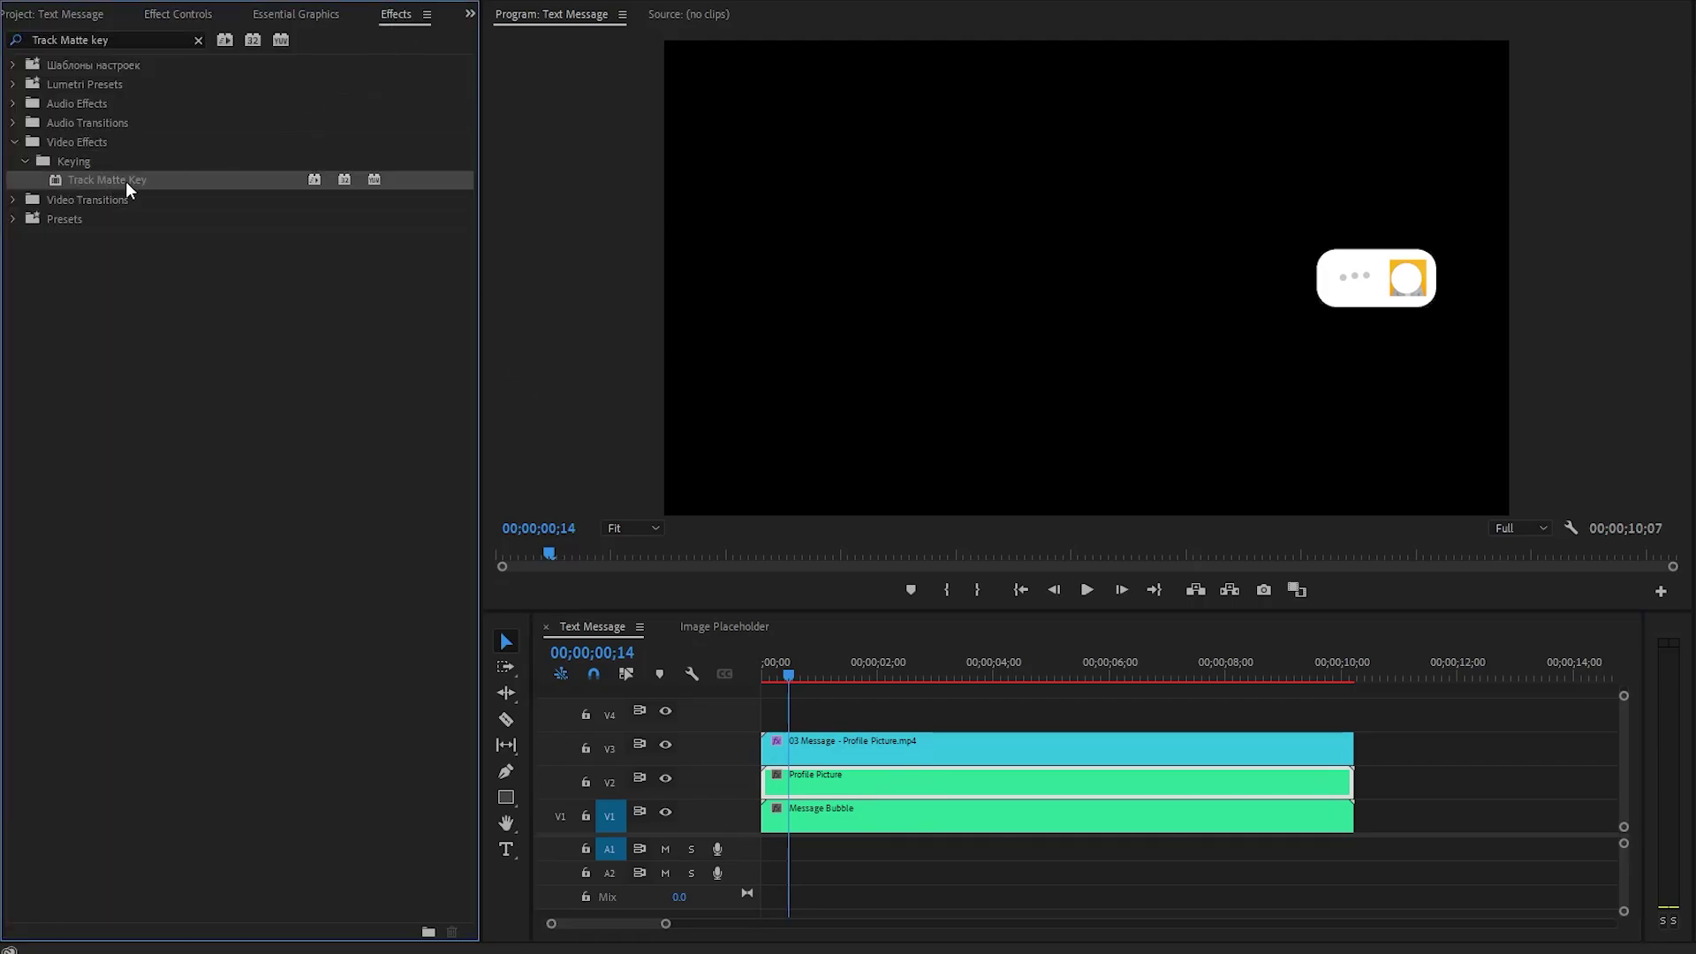
{"action": "left_click_drag", "start_coordinate": [125, 182], "coordinate": [837, 788]}
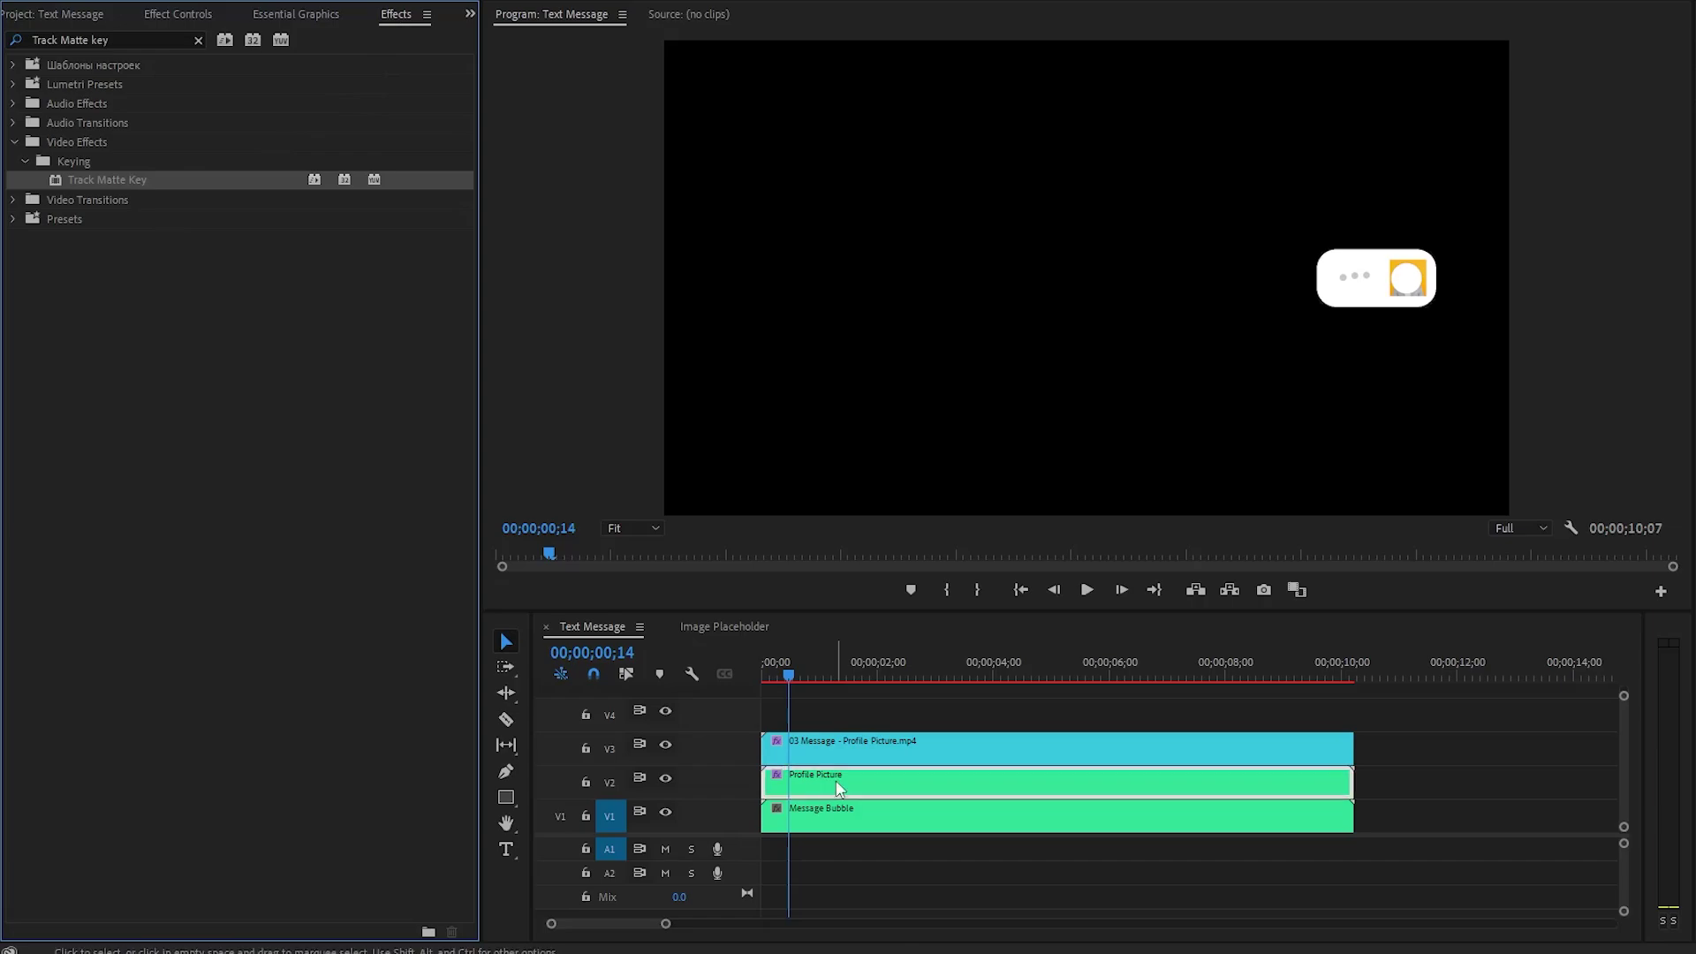
{"action": "left_click", "coordinate": [204, 16]}
{"action": "left_click", "coordinate": [173, 357]}
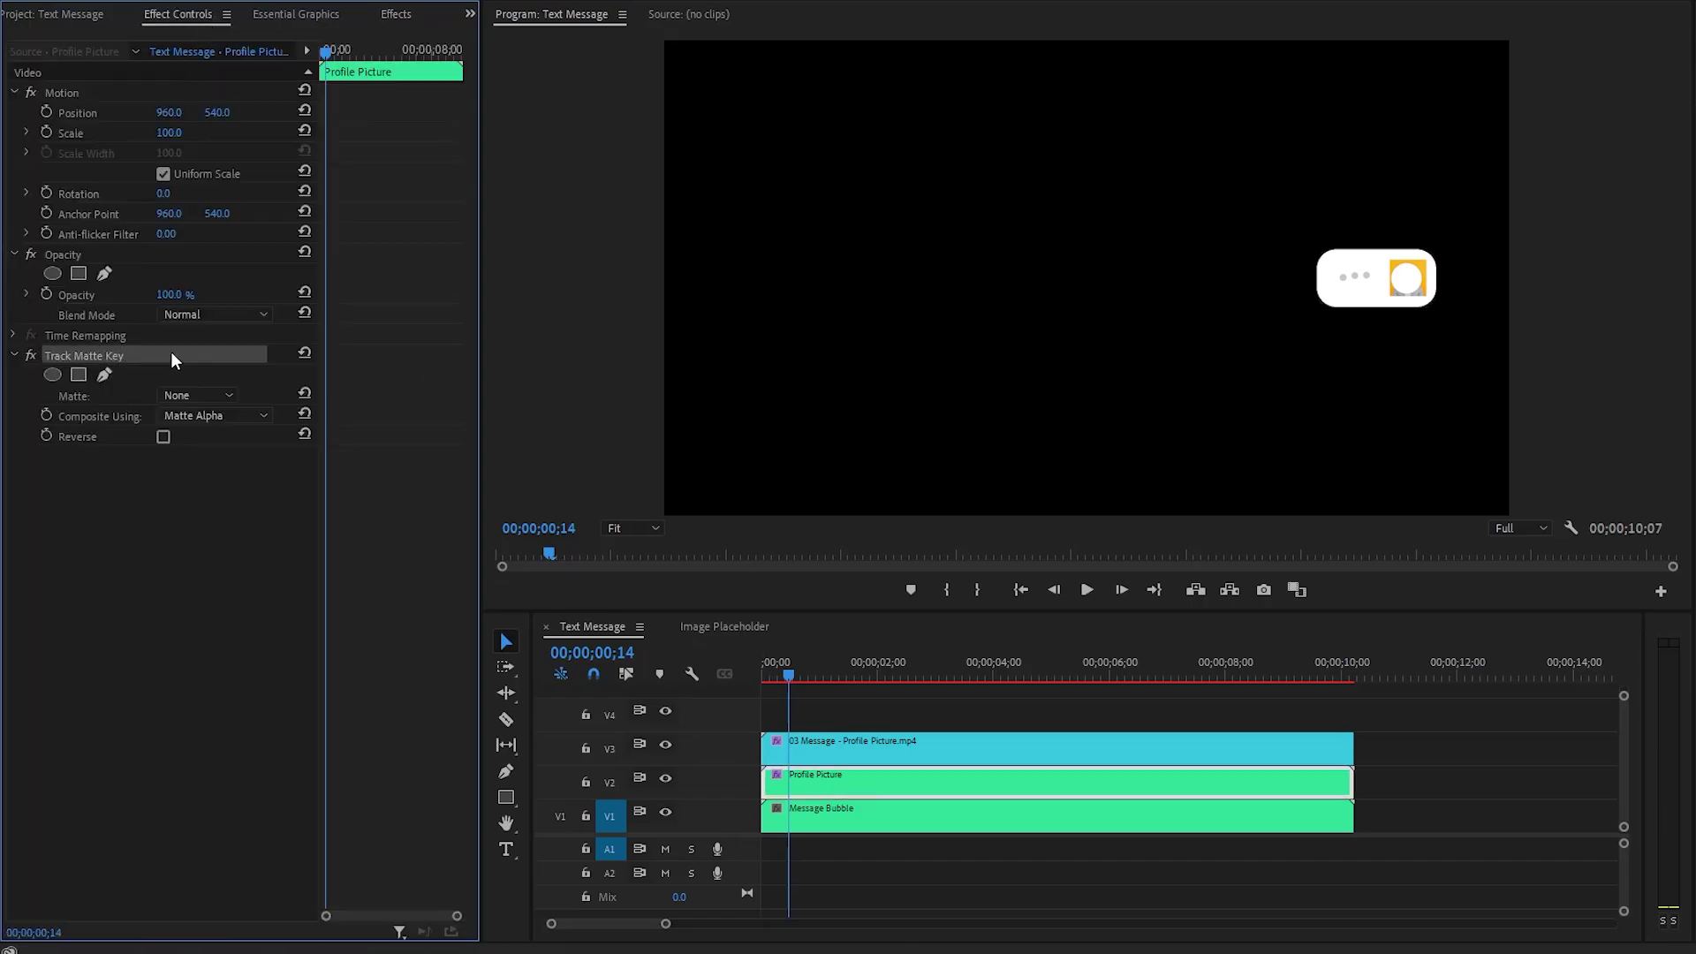
- Set the Track Matte Key's Matte to Video 3 and Composite Using to Matte Luma
{"action": "left_click", "coordinate": [104, 395]}
{"action": "left_click", "coordinate": [186, 397]}
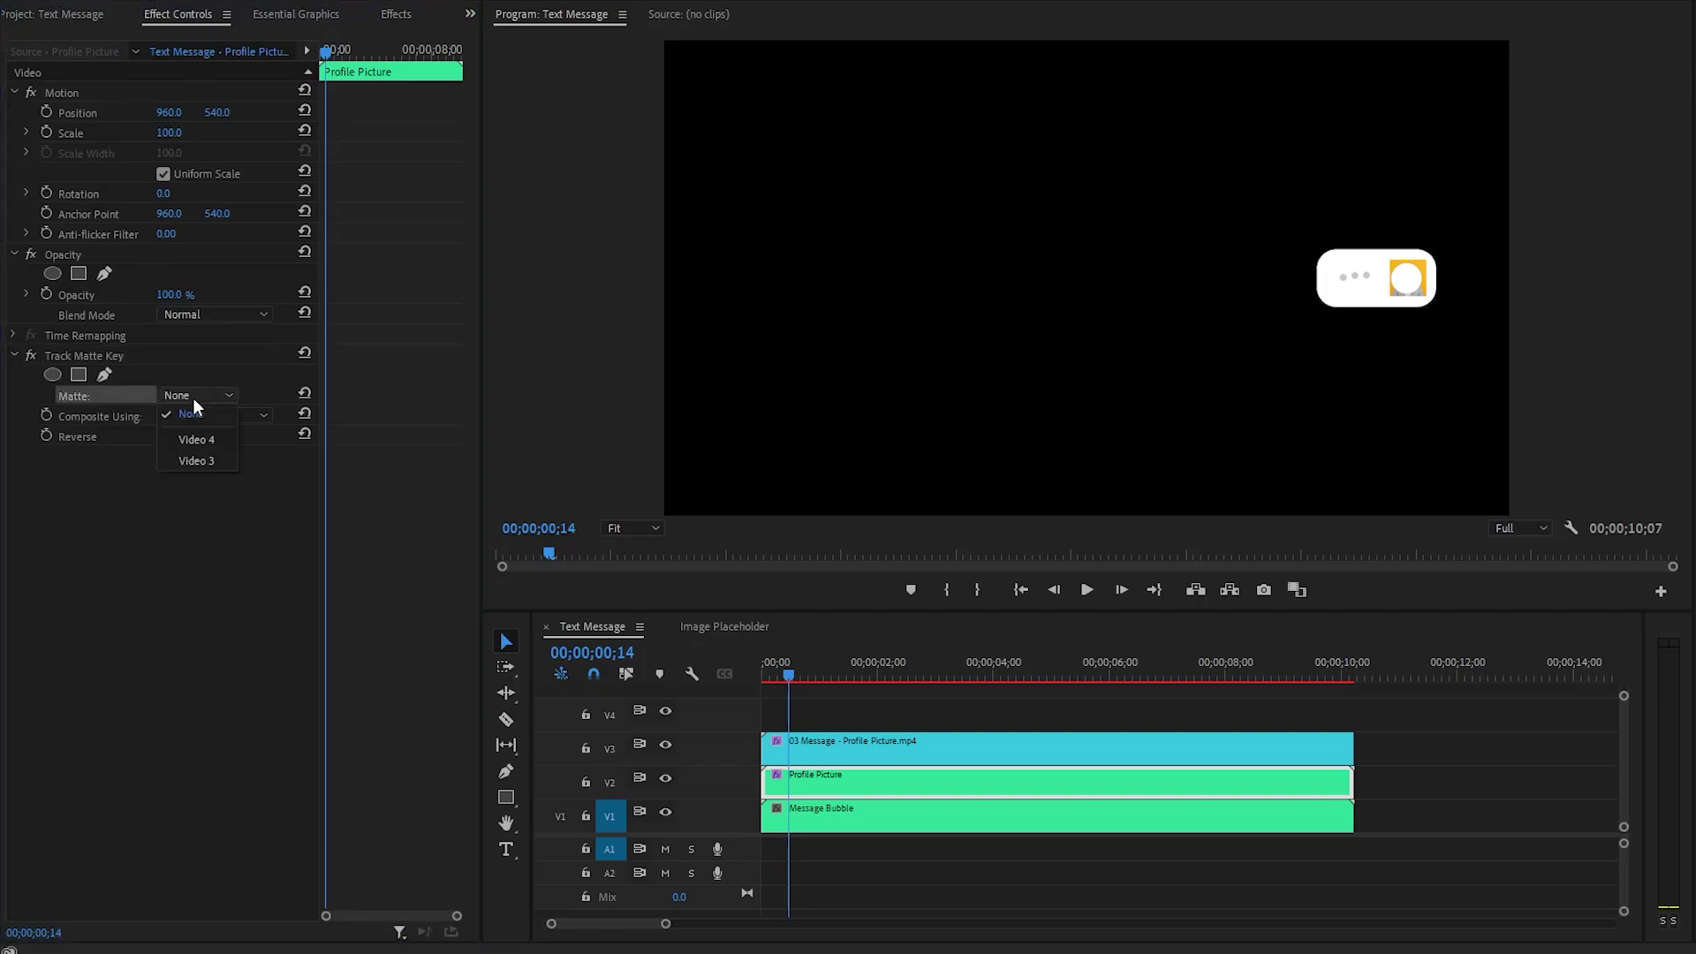
{"action": "left_click", "coordinate": [219, 459]}
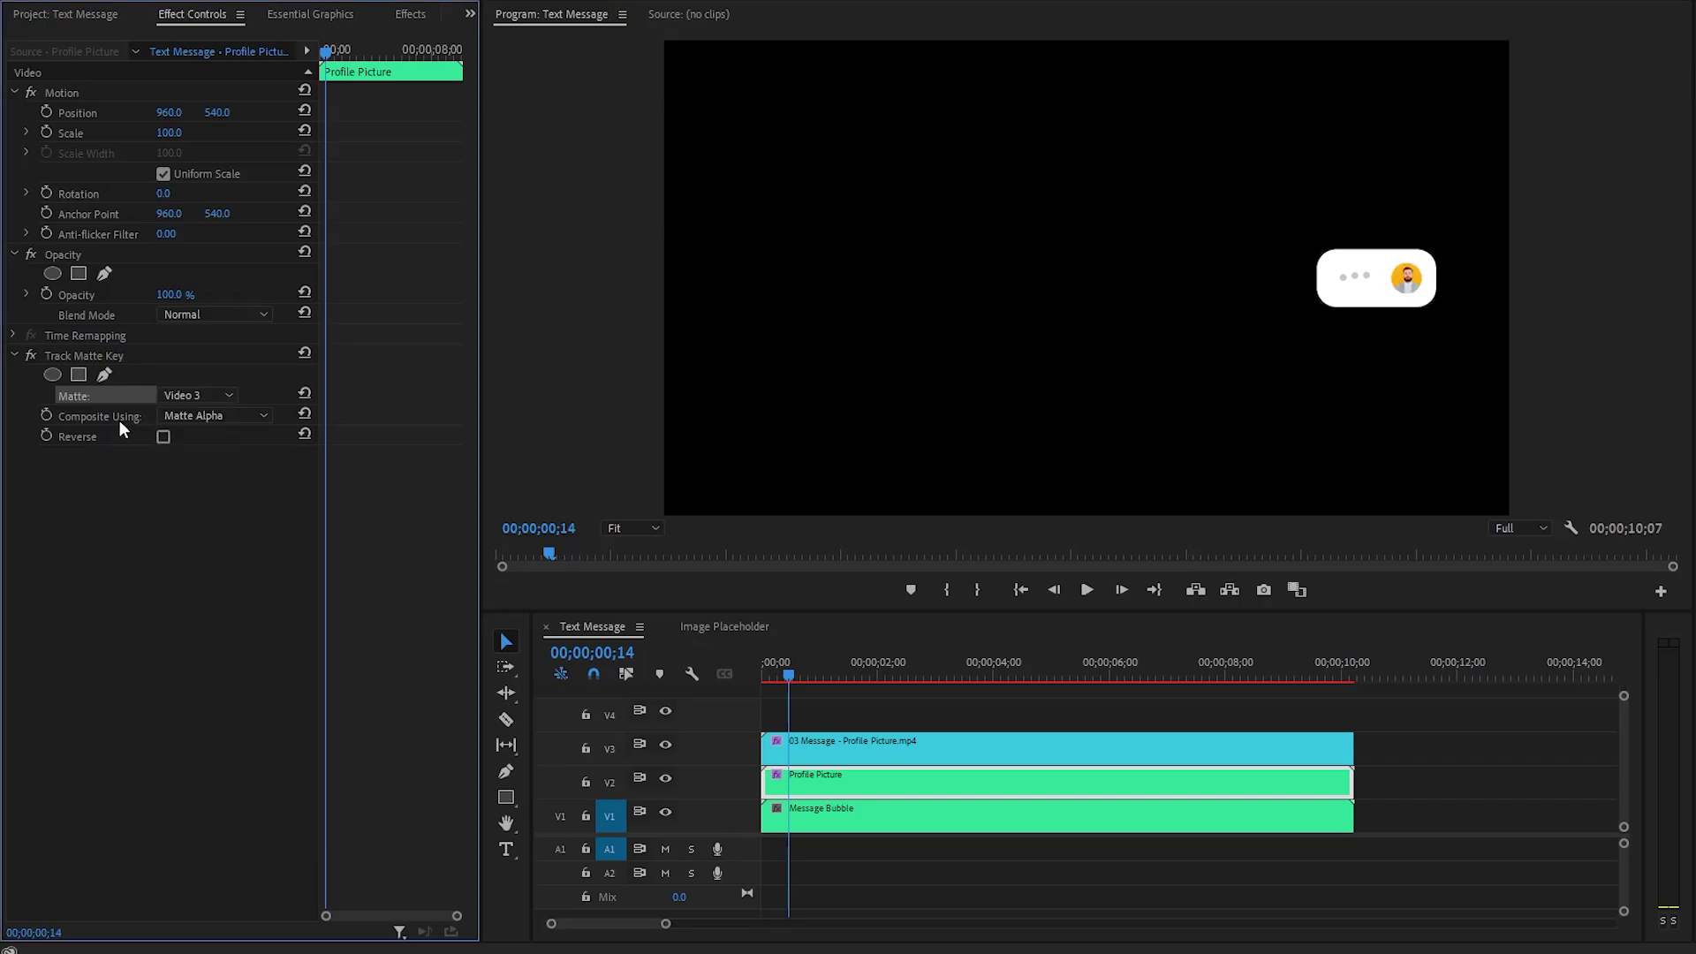
{"action": "left_click", "coordinate": [120, 419]}
{"action": "left_click", "coordinate": [214, 415]}
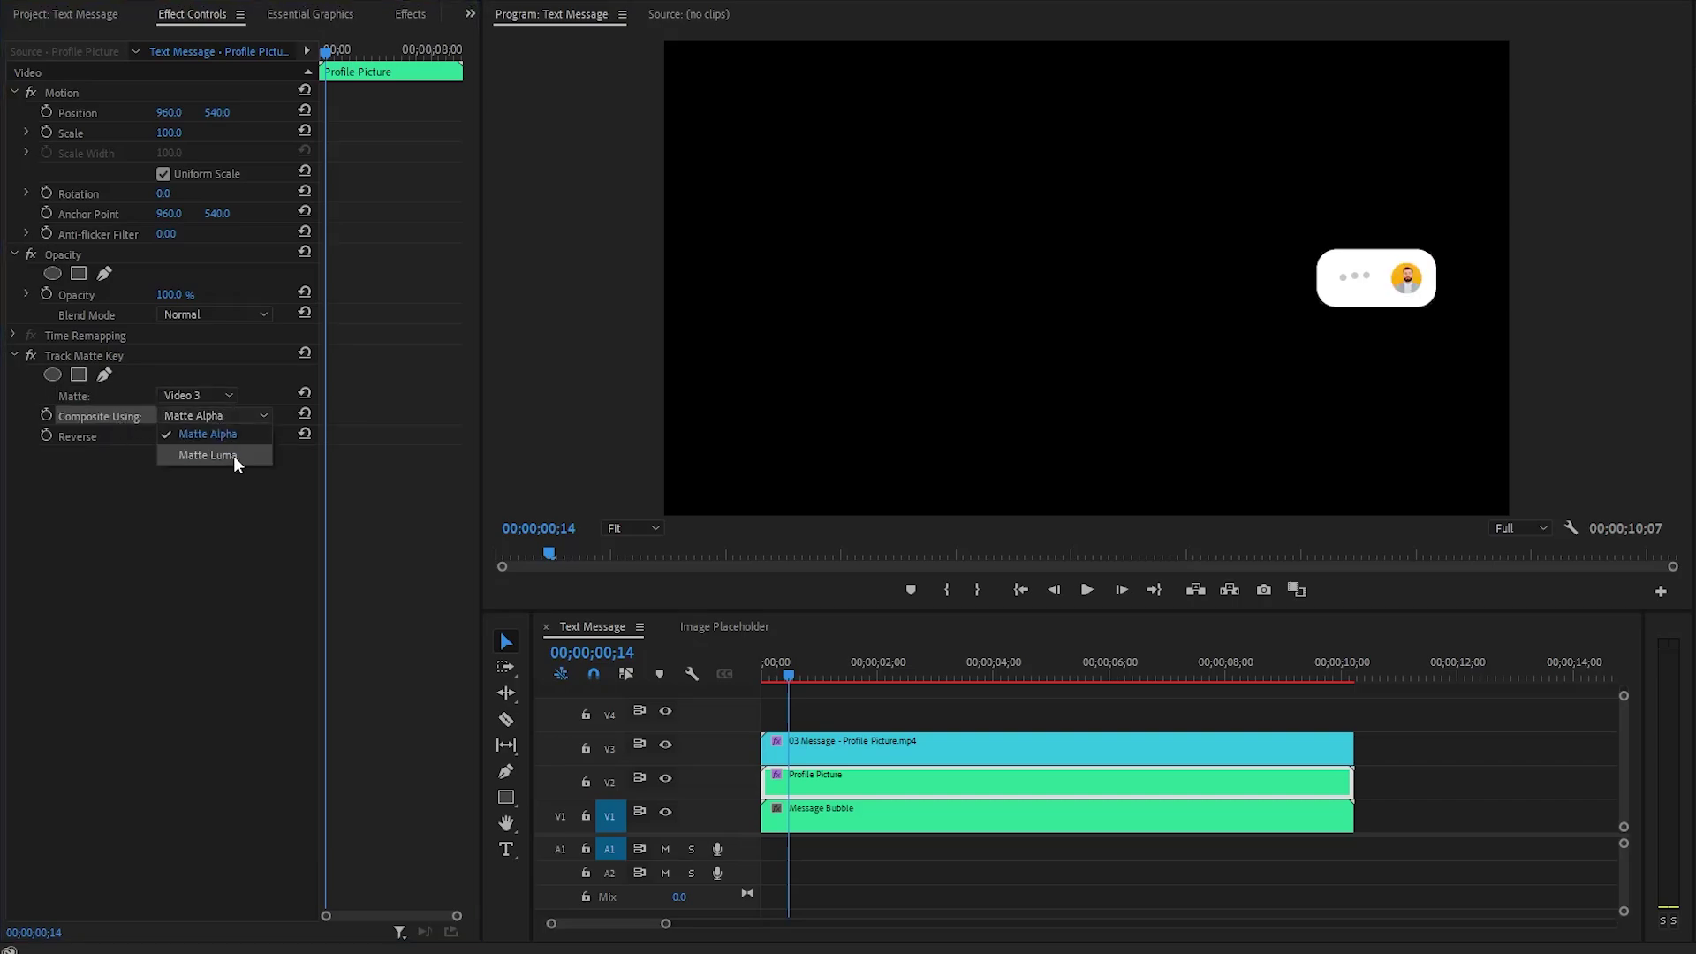
{"action": "left_click", "coordinate": [234, 456]}
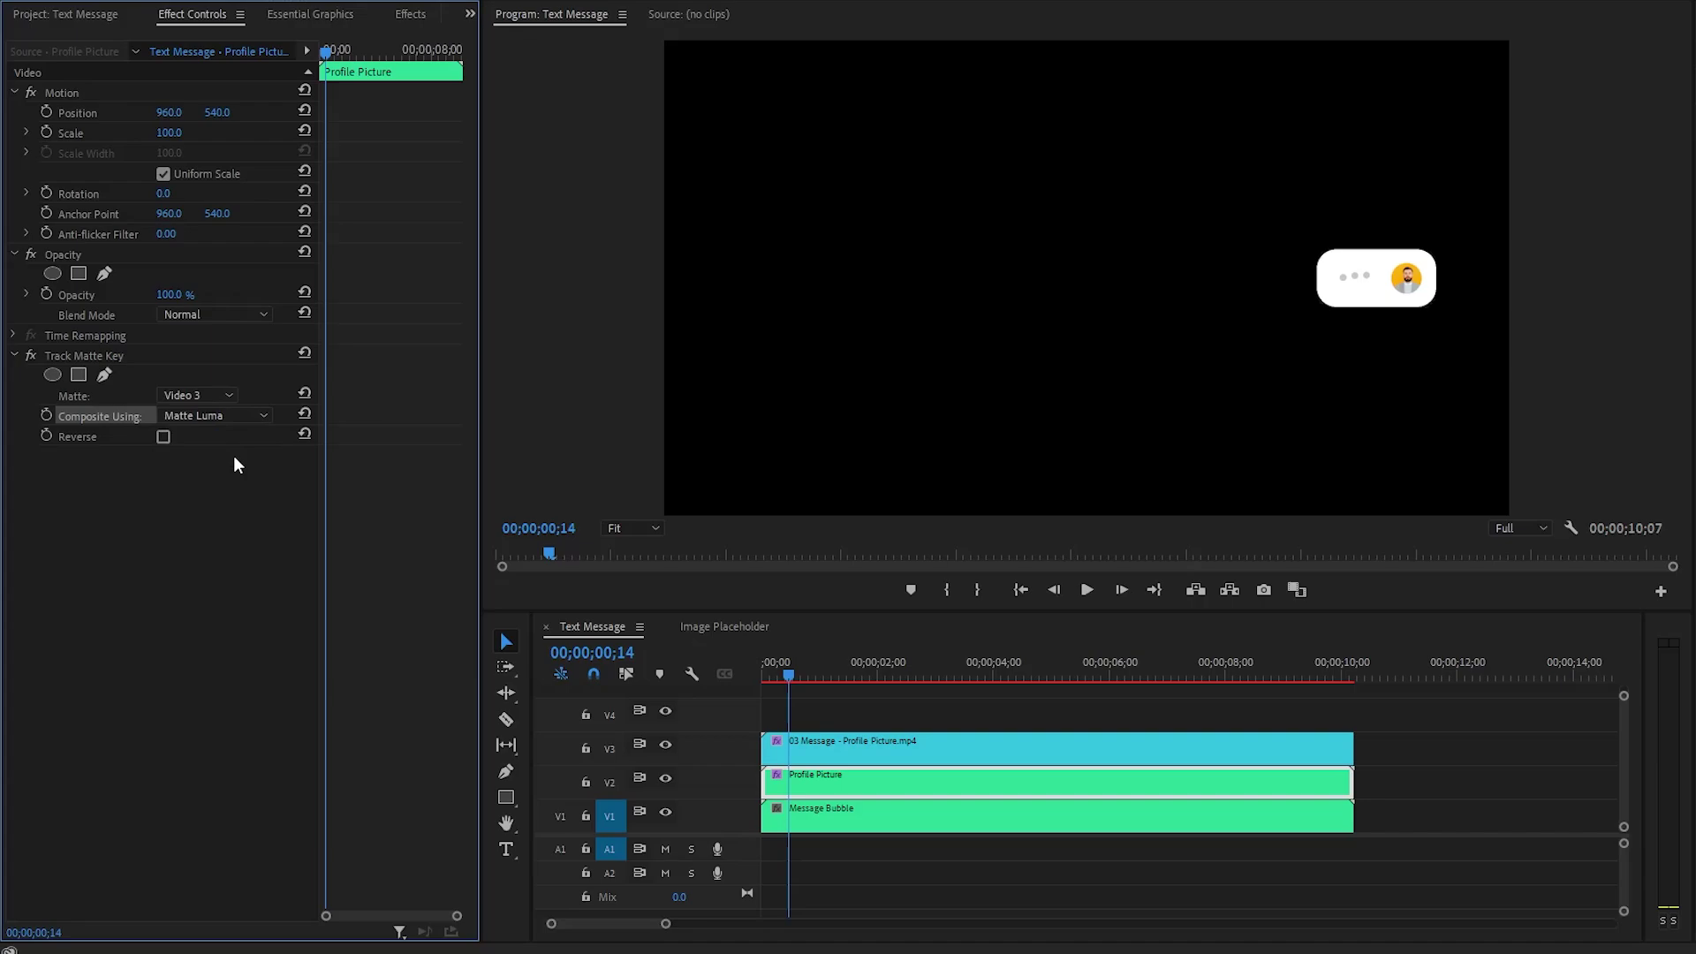
{"action": "left_click", "coordinate": [80, 19]}
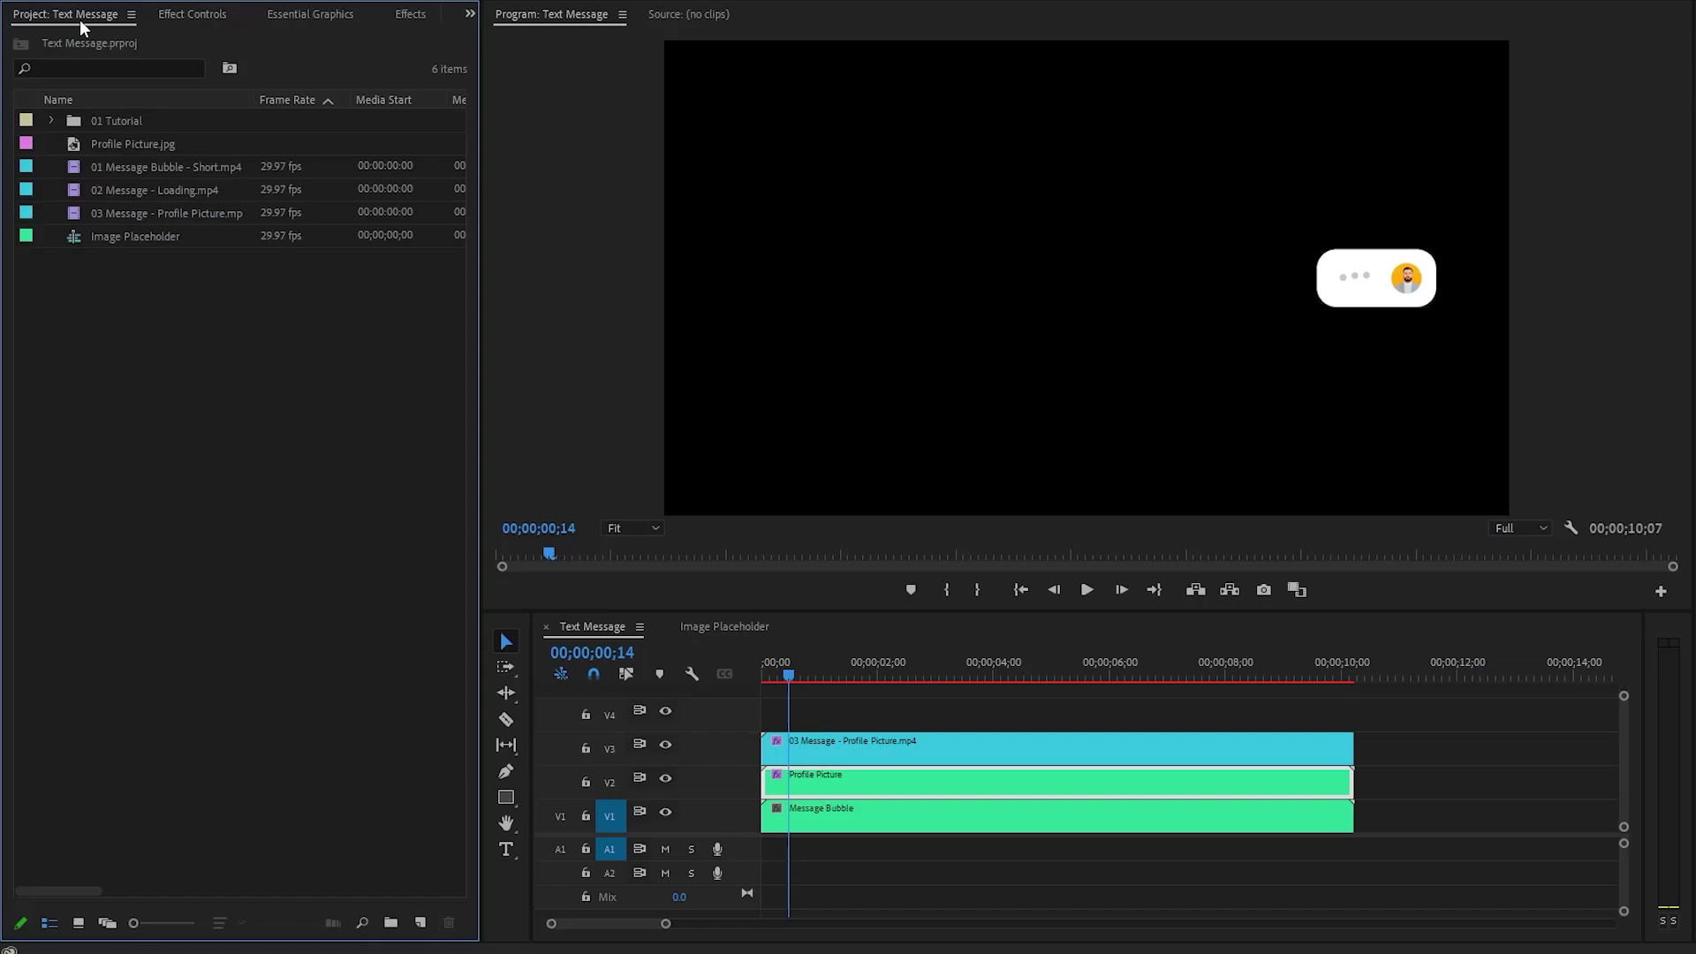
- Create a new 833×40 sequence named 'Text Placeholder'
{"action": "right_click", "coordinate": [96, 298]}
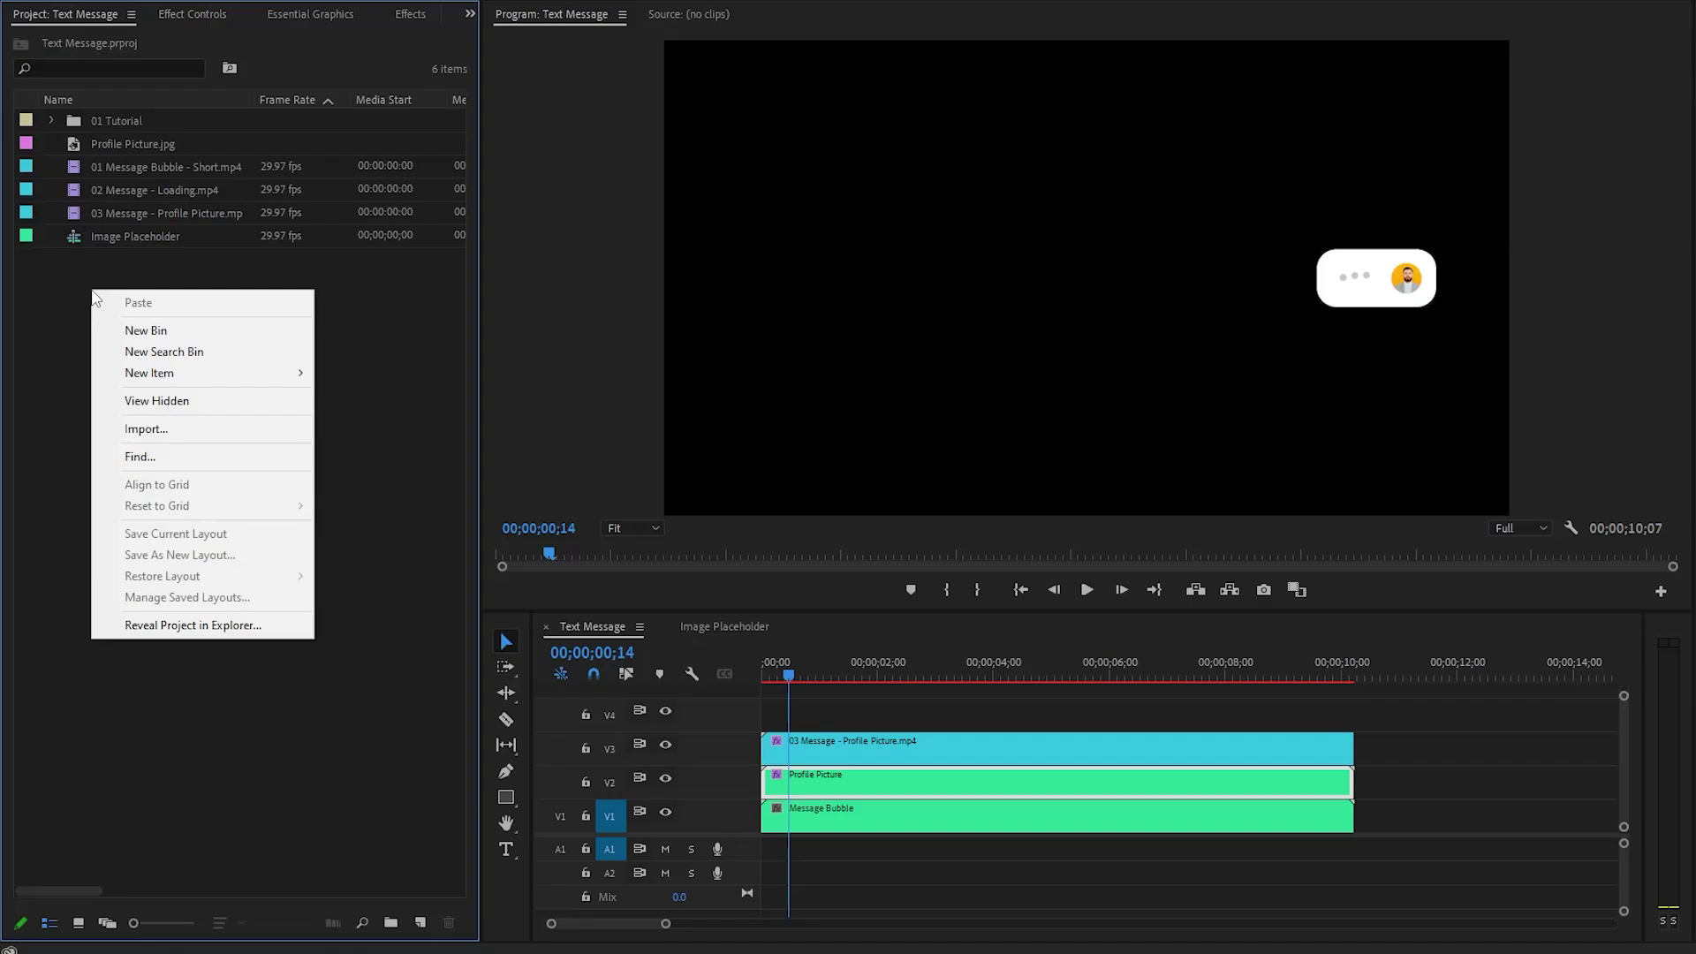
{"action": "mouse_move", "coordinate": [183, 374]}
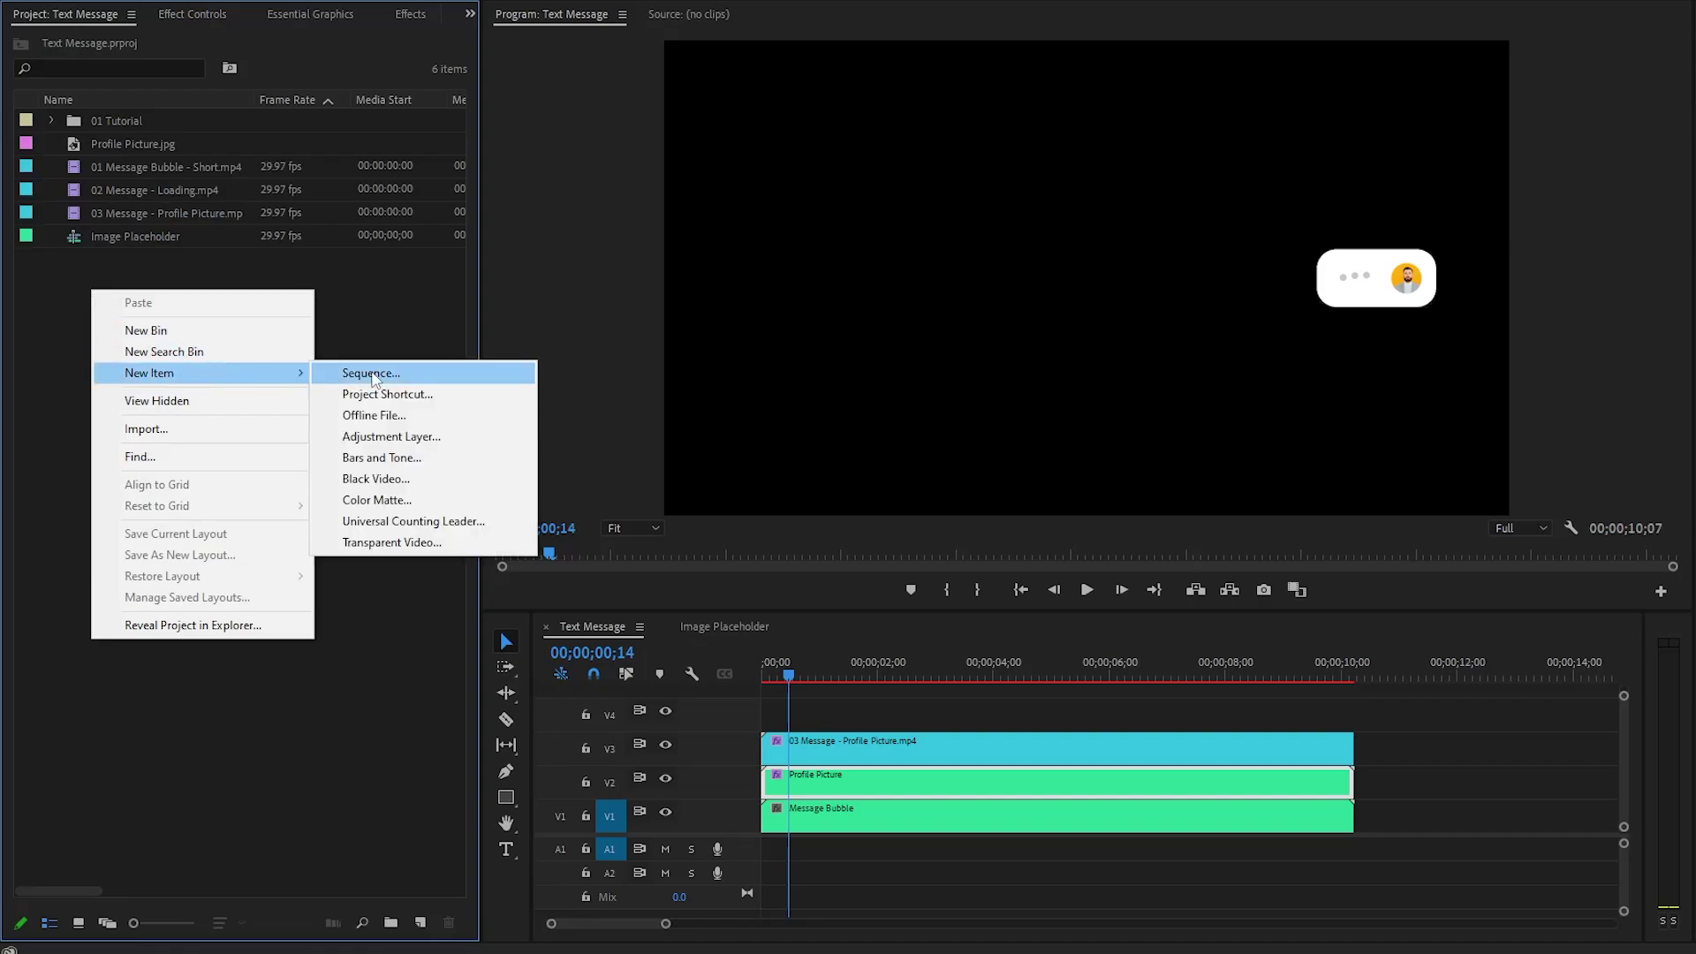
{"action": "left_click", "coordinate": [373, 374]}
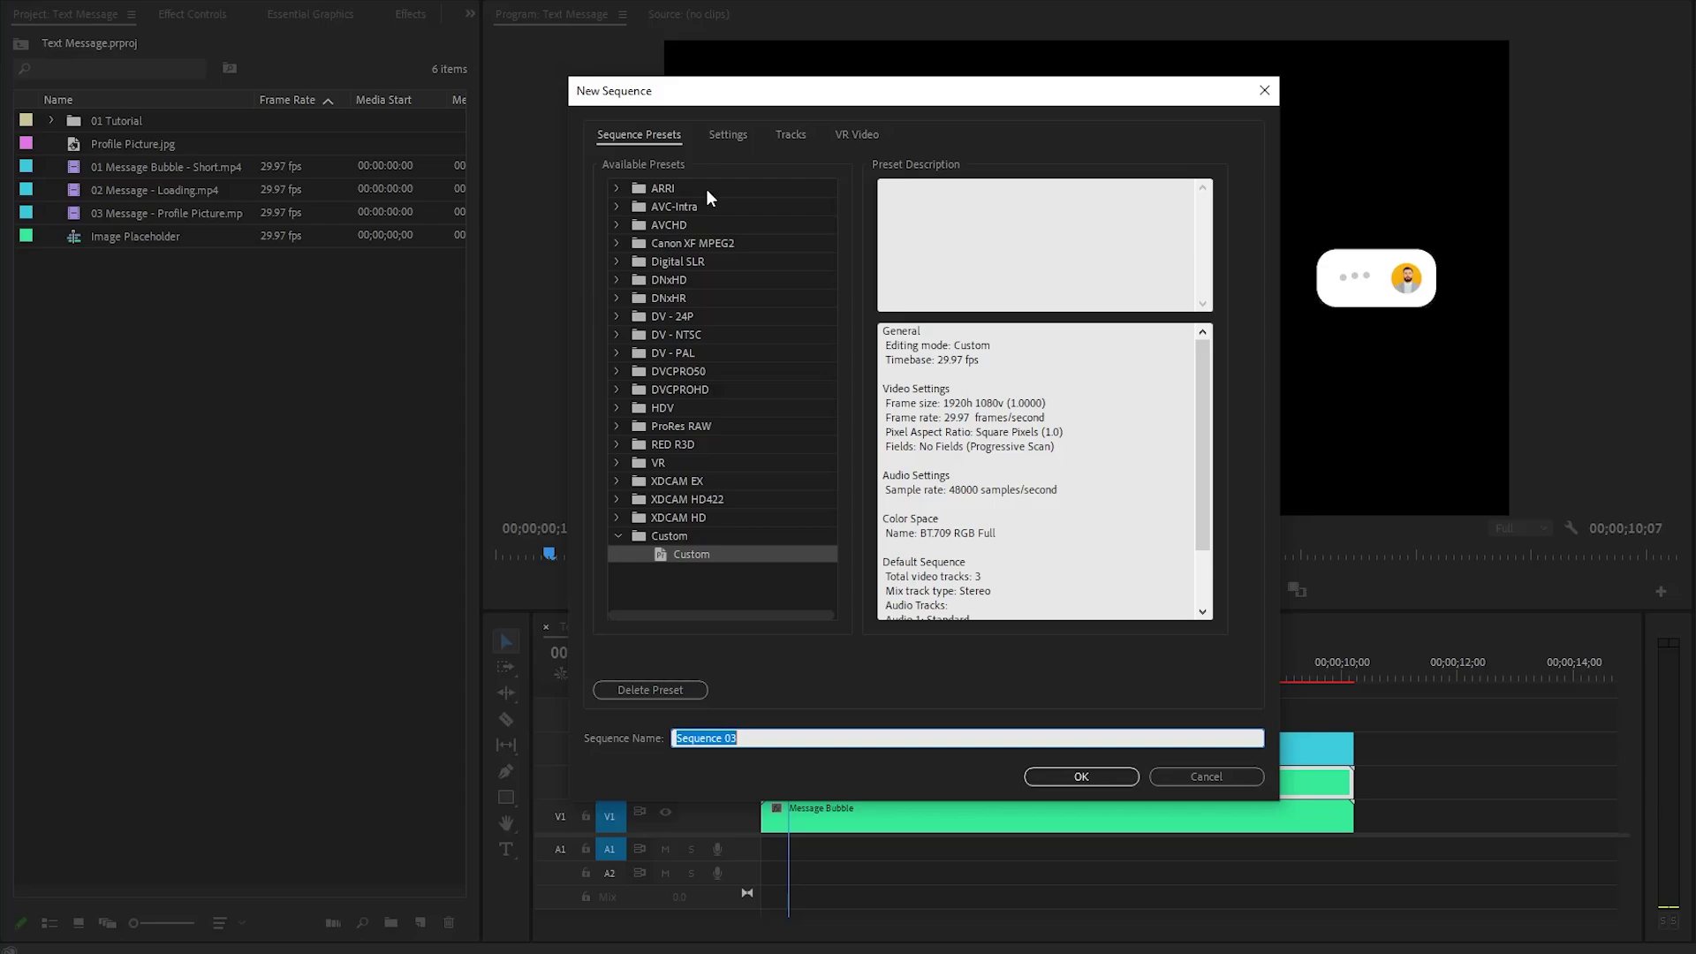
{"action": "left_click", "coordinate": [730, 136]}
{"action": "left_click", "coordinate": [761, 241]}
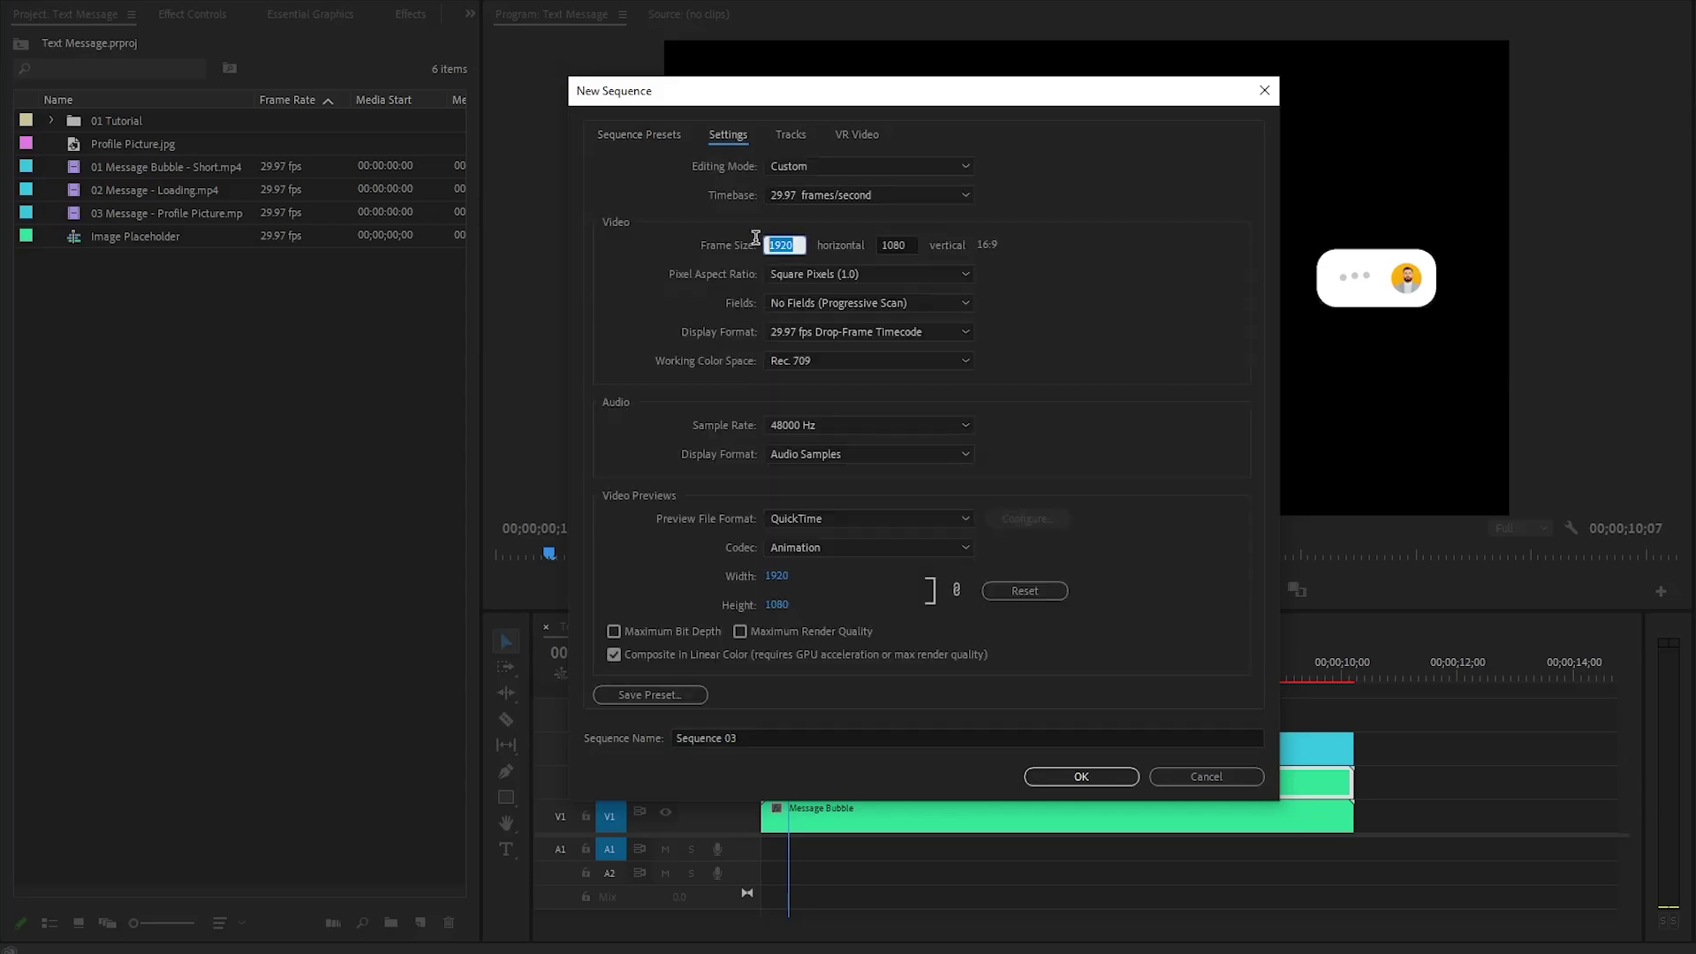
{"action": "type", "text": "833"}
{"action": "left_click", "coordinate": [907, 244]}
{"action": "type", "text": "40"}
{"action": "left_click", "coordinate": [796, 738]}
{"action": "type", "text": "Text Placeh"}
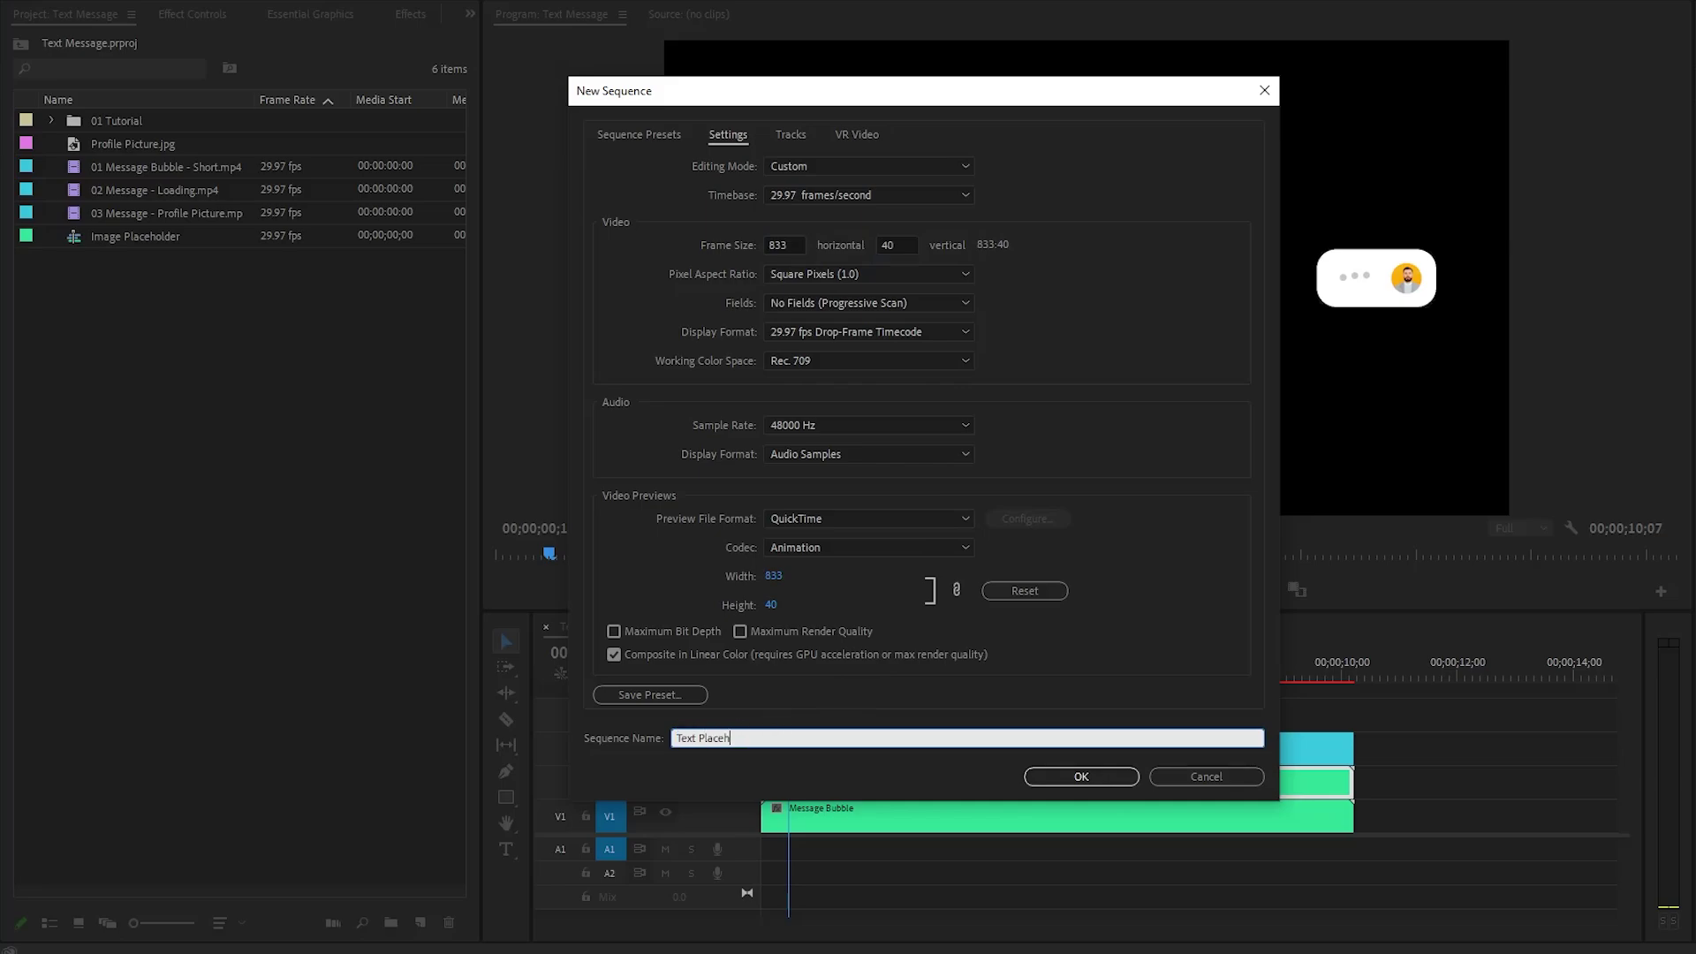
{"action": "type", "text": "older"}
{"action": "left_click", "coordinate": [1052, 781]}
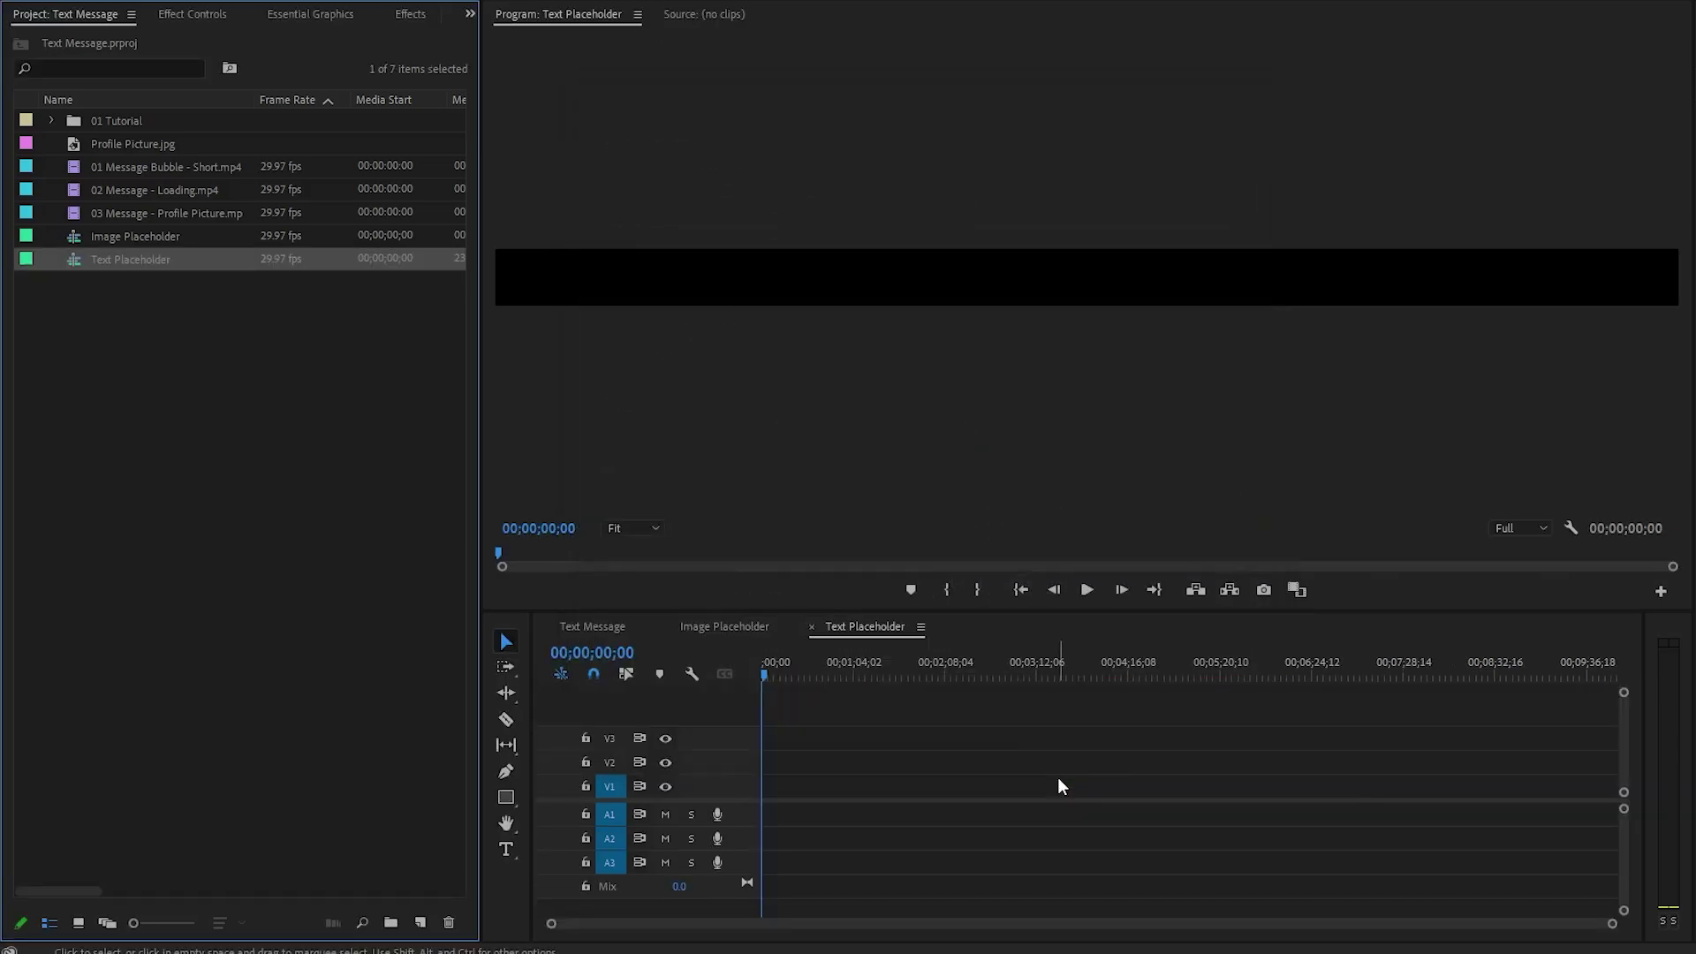
- Add a text layer to the sequence containing the pasted message text
{"action": "left_click", "coordinate": [508, 849]}
{"action": "left_click", "coordinate": [598, 281]}
{"action": "key", "text": "ctrl+v"}
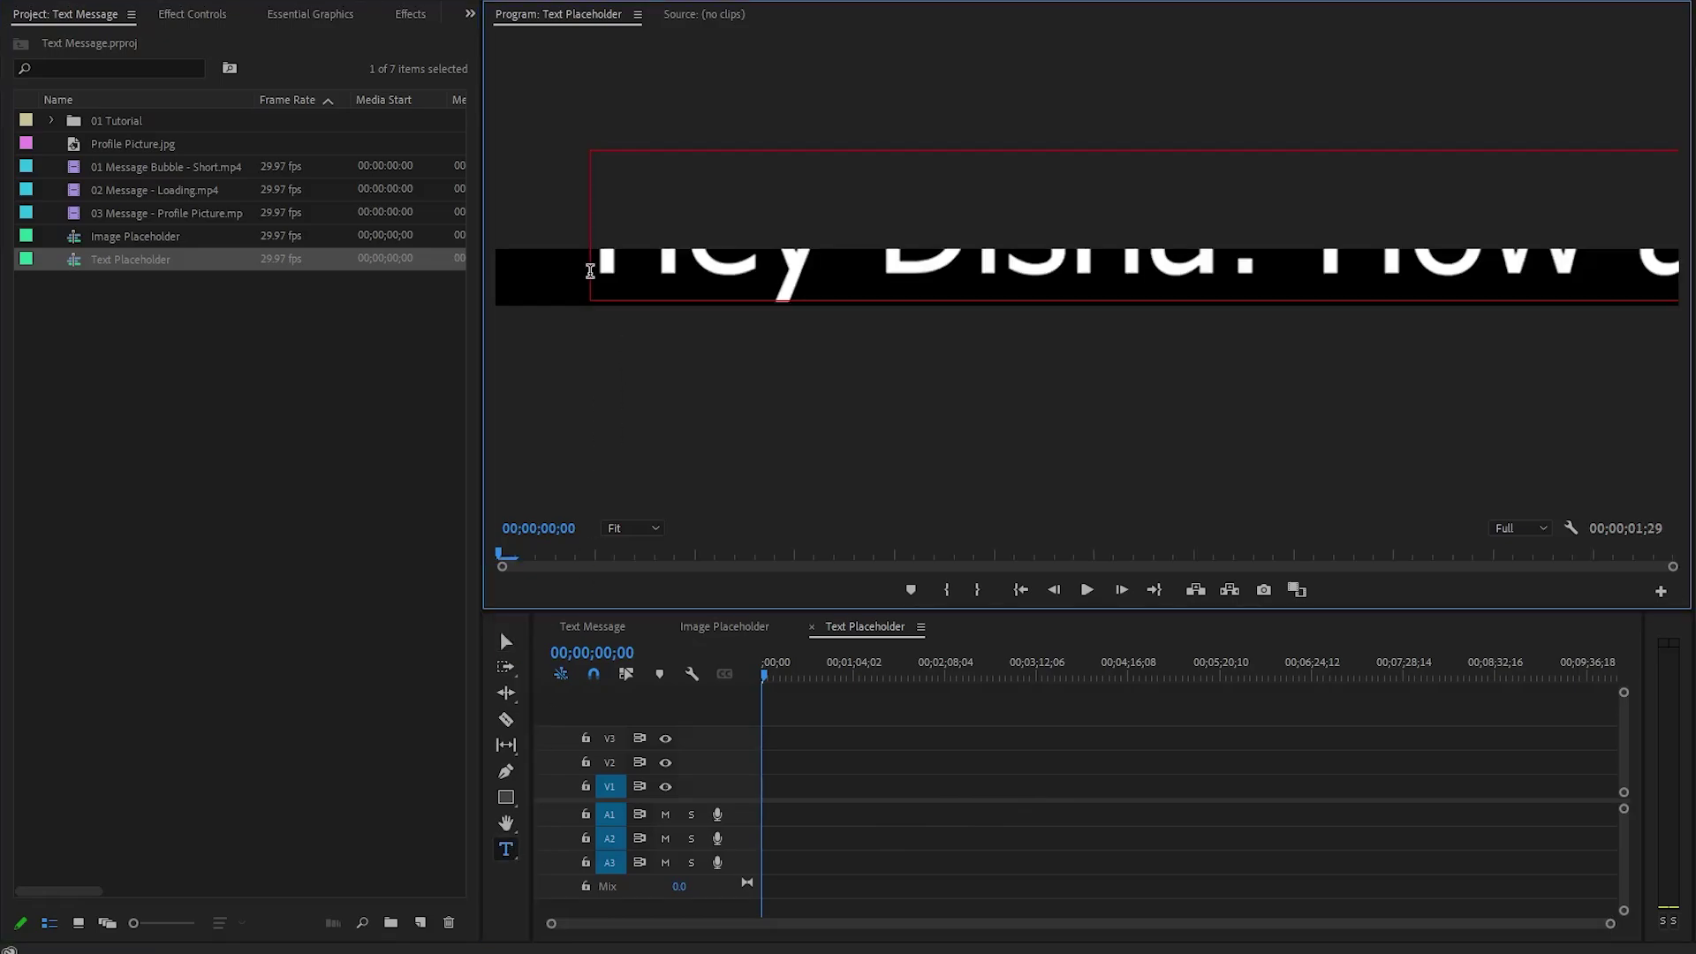
{"action": "left_click", "coordinate": [507, 642]}
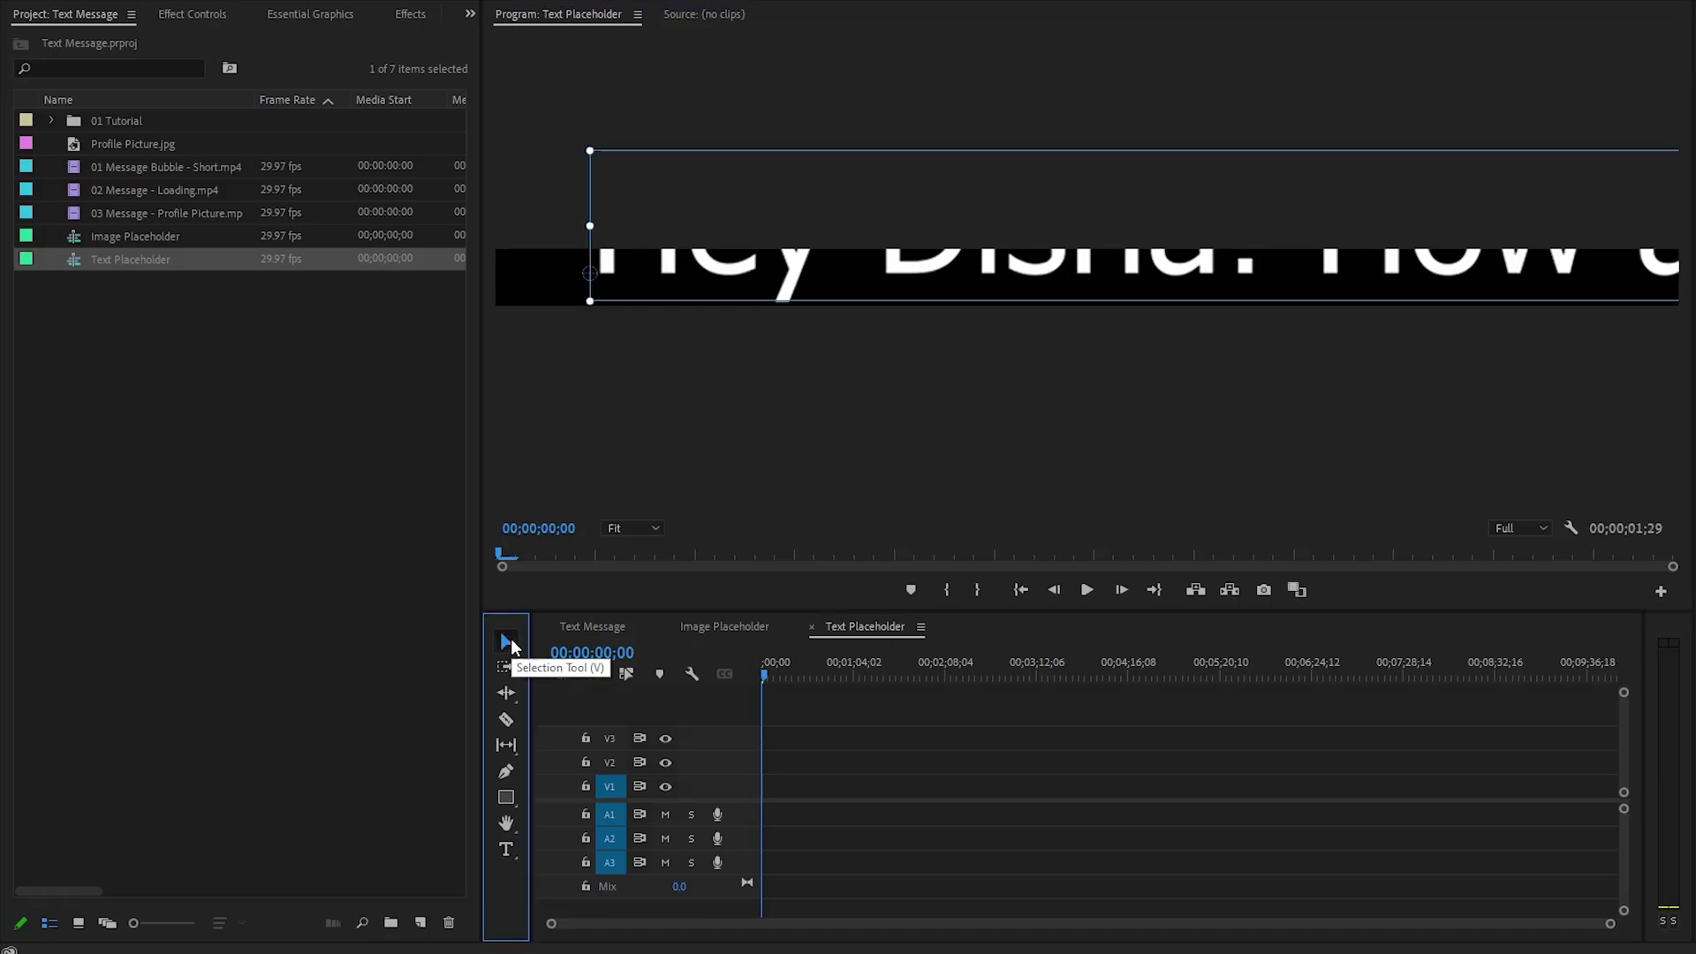
{"action": "left_click", "coordinate": [287, 18]}
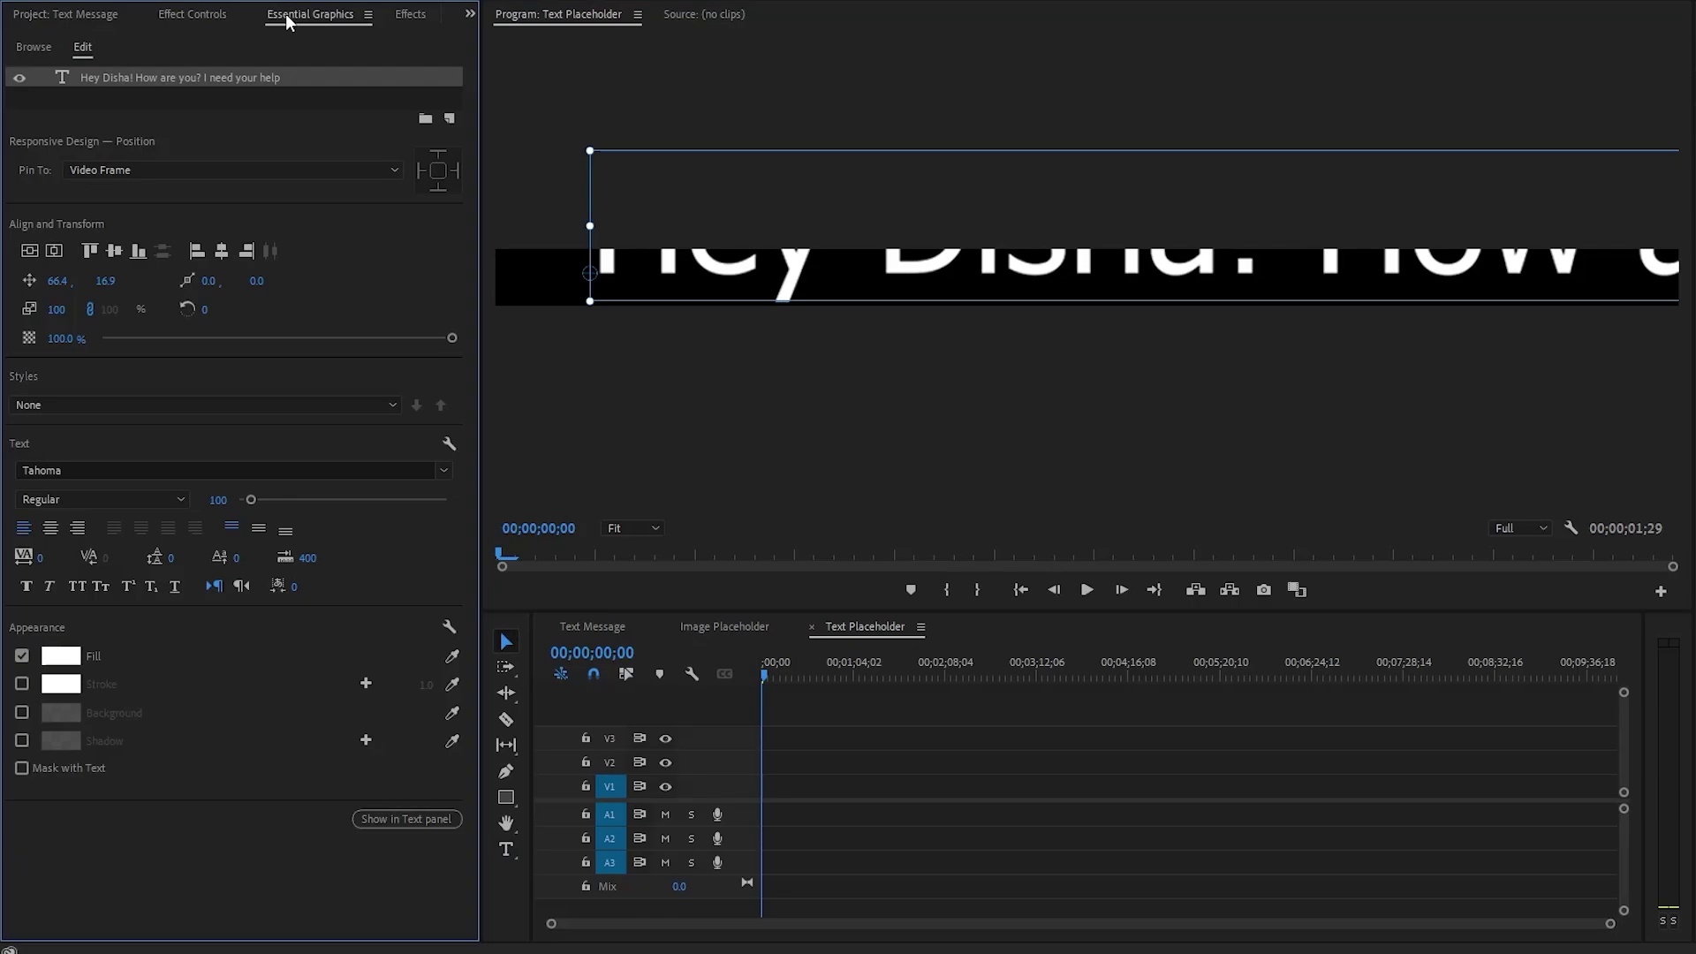
- Set the text font to Helvetica, centre-align it and centre it in the frame
{"action": "left_click", "coordinate": [148, 469]}
{"action": "type", "text": "helv"}
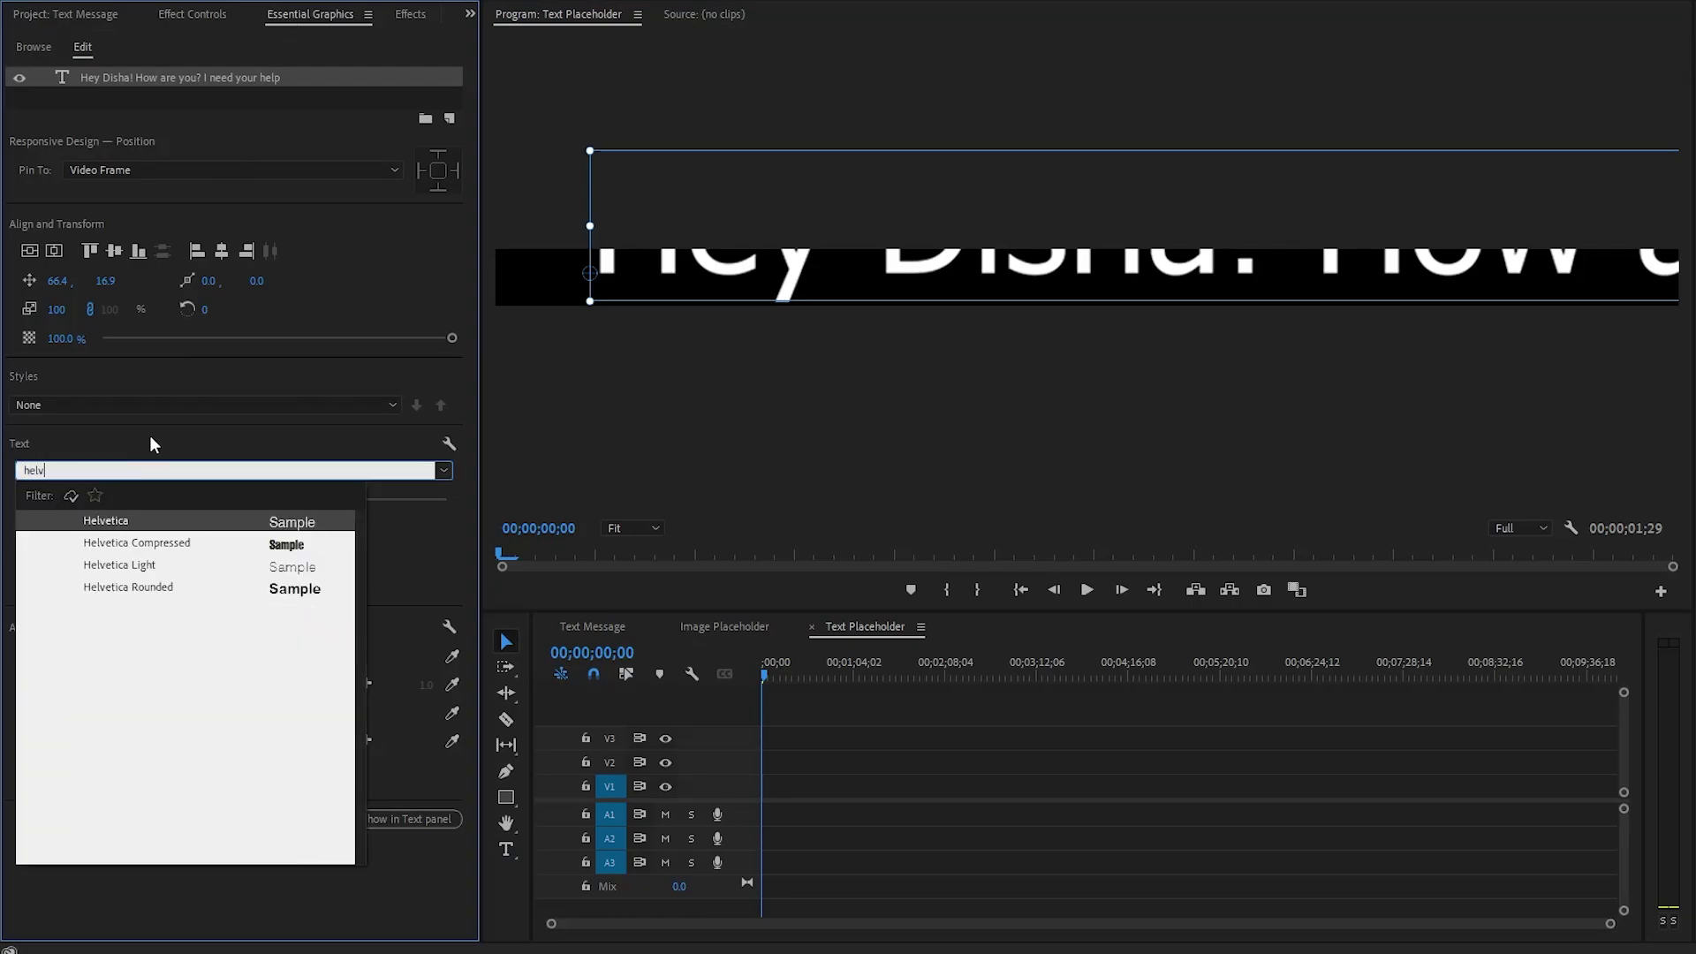
{"action": "key", "text": "Return"}
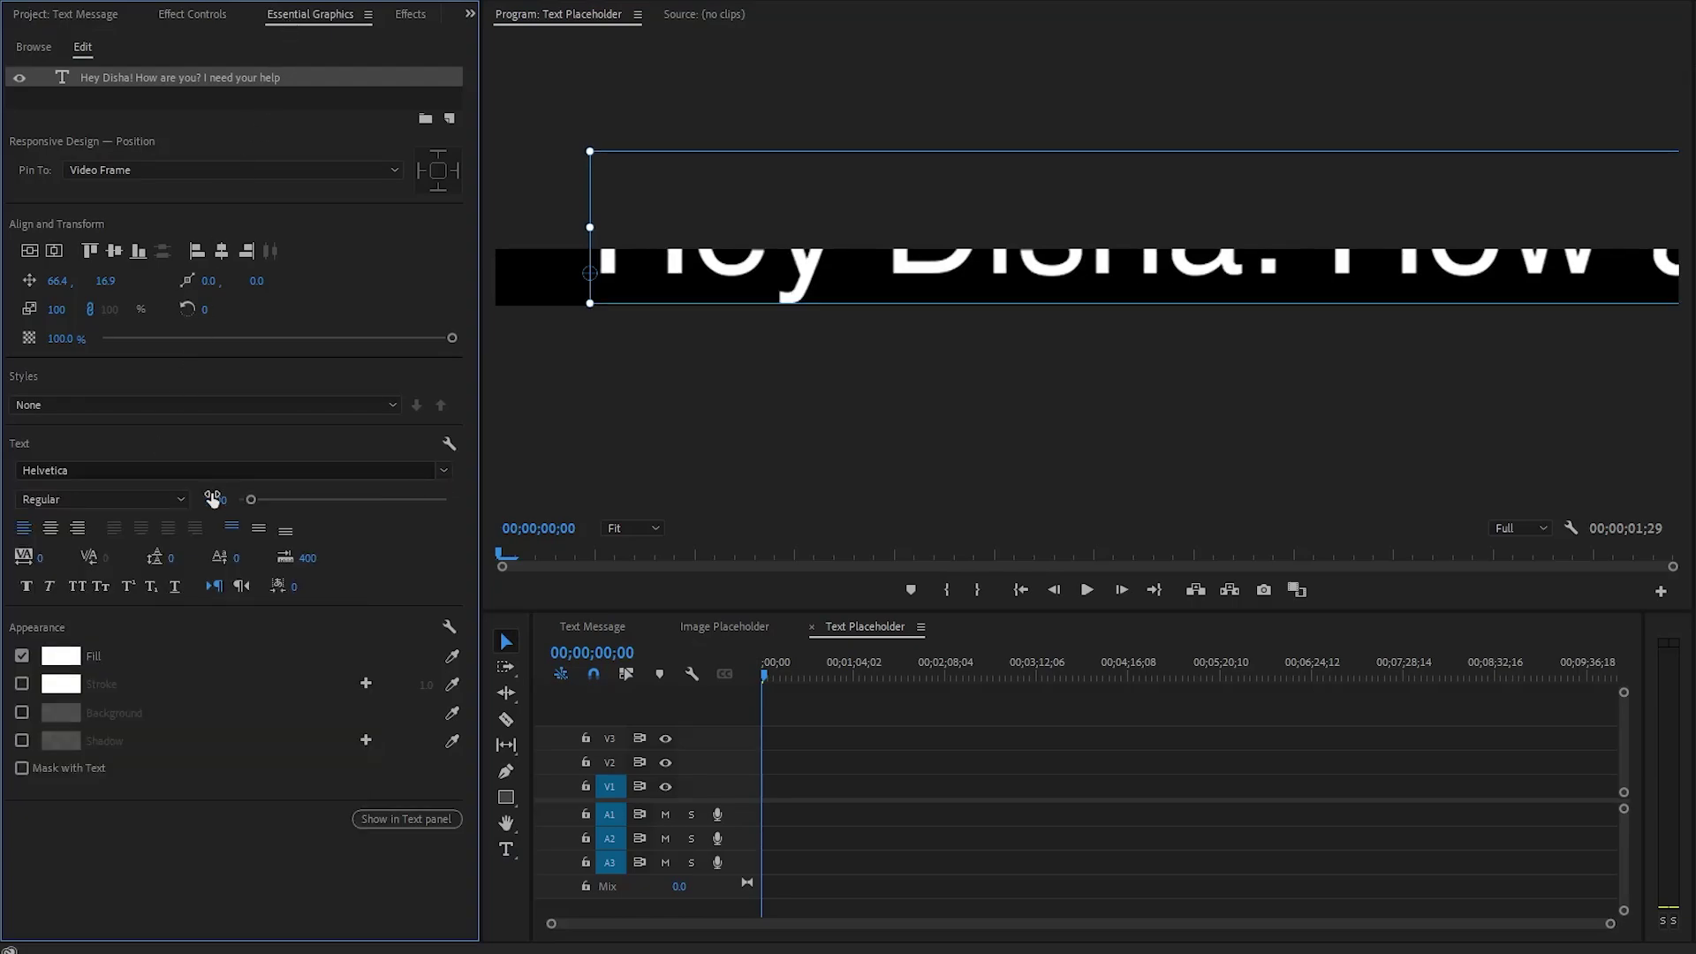
{"action": "left_click", "coordinate": [51, 527]}
{"action": "left_click", "coordinate": [29, 251]}
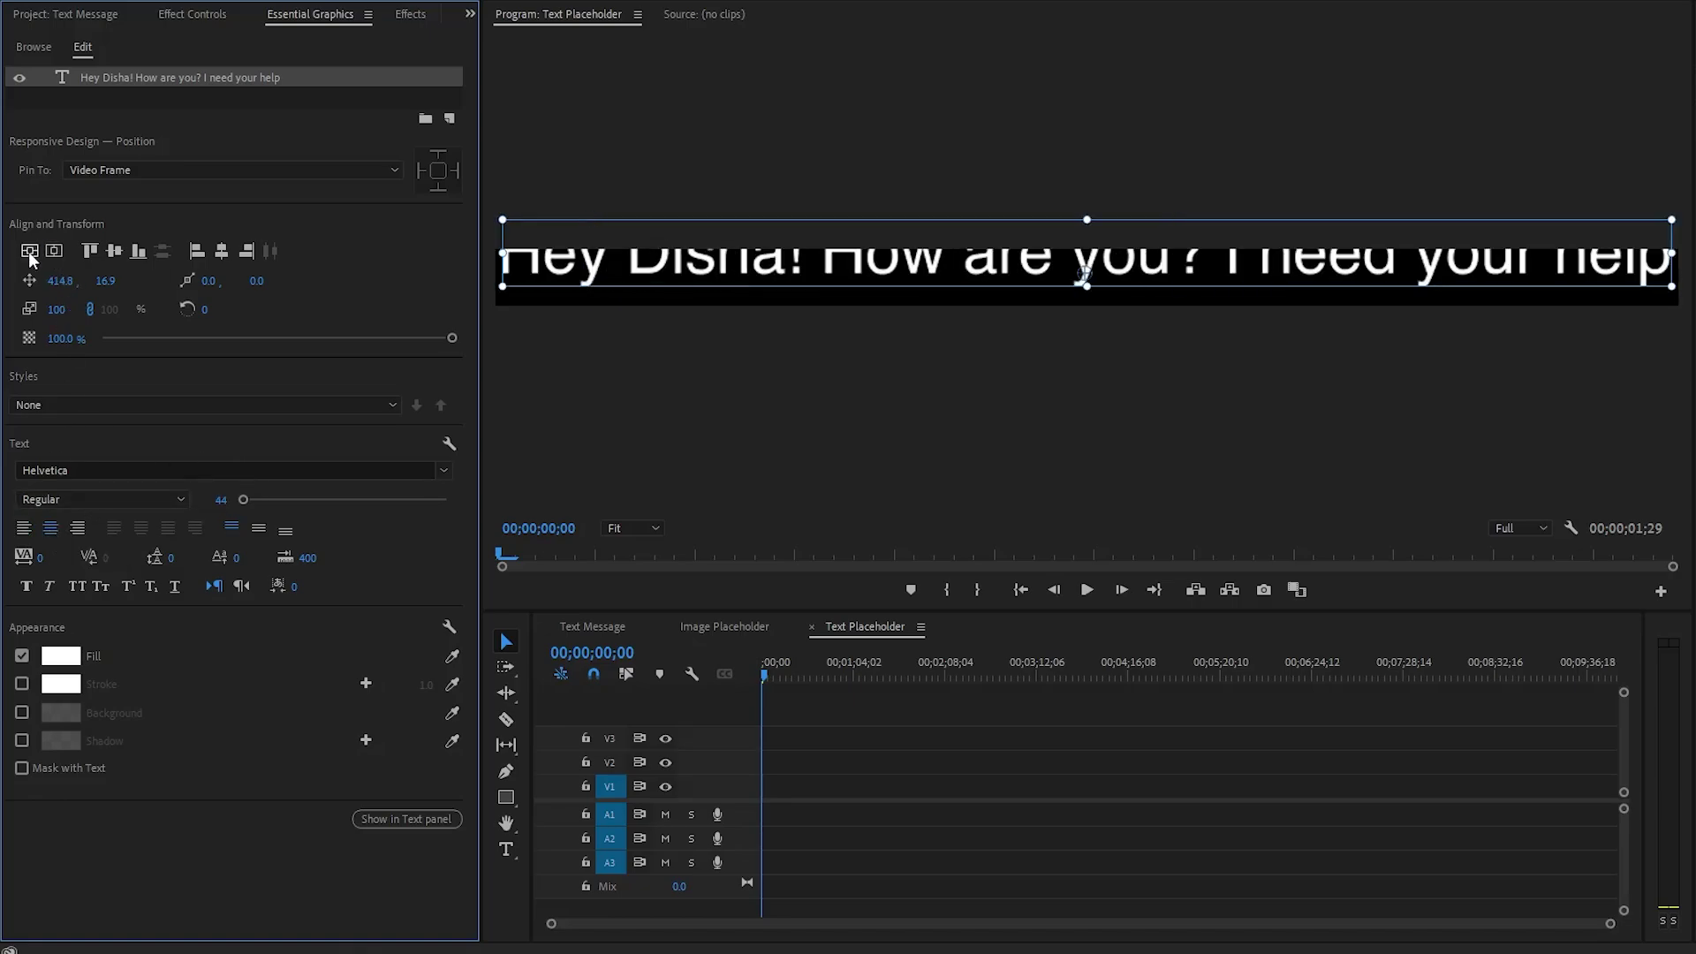
{"action": "left_click", "coordinate": [29, 253]}
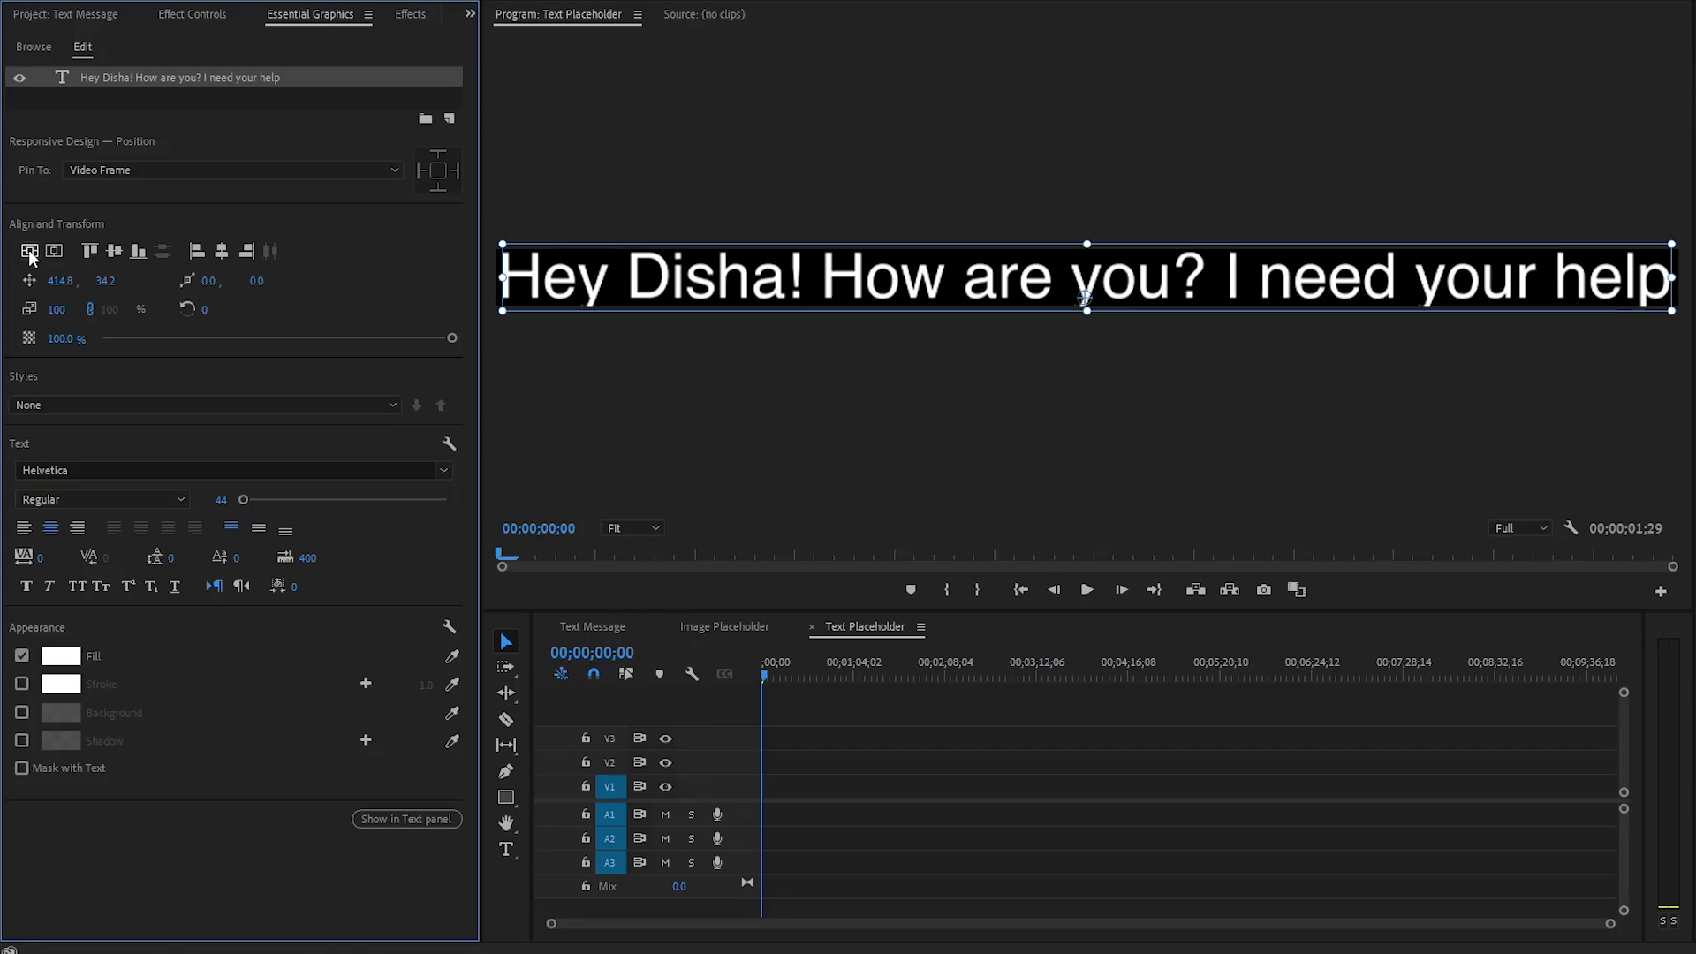
- Give the text a #141414 fill and extend the text clip to about 1:31
{"action": "left_click", "coordinate": [61, 655]}
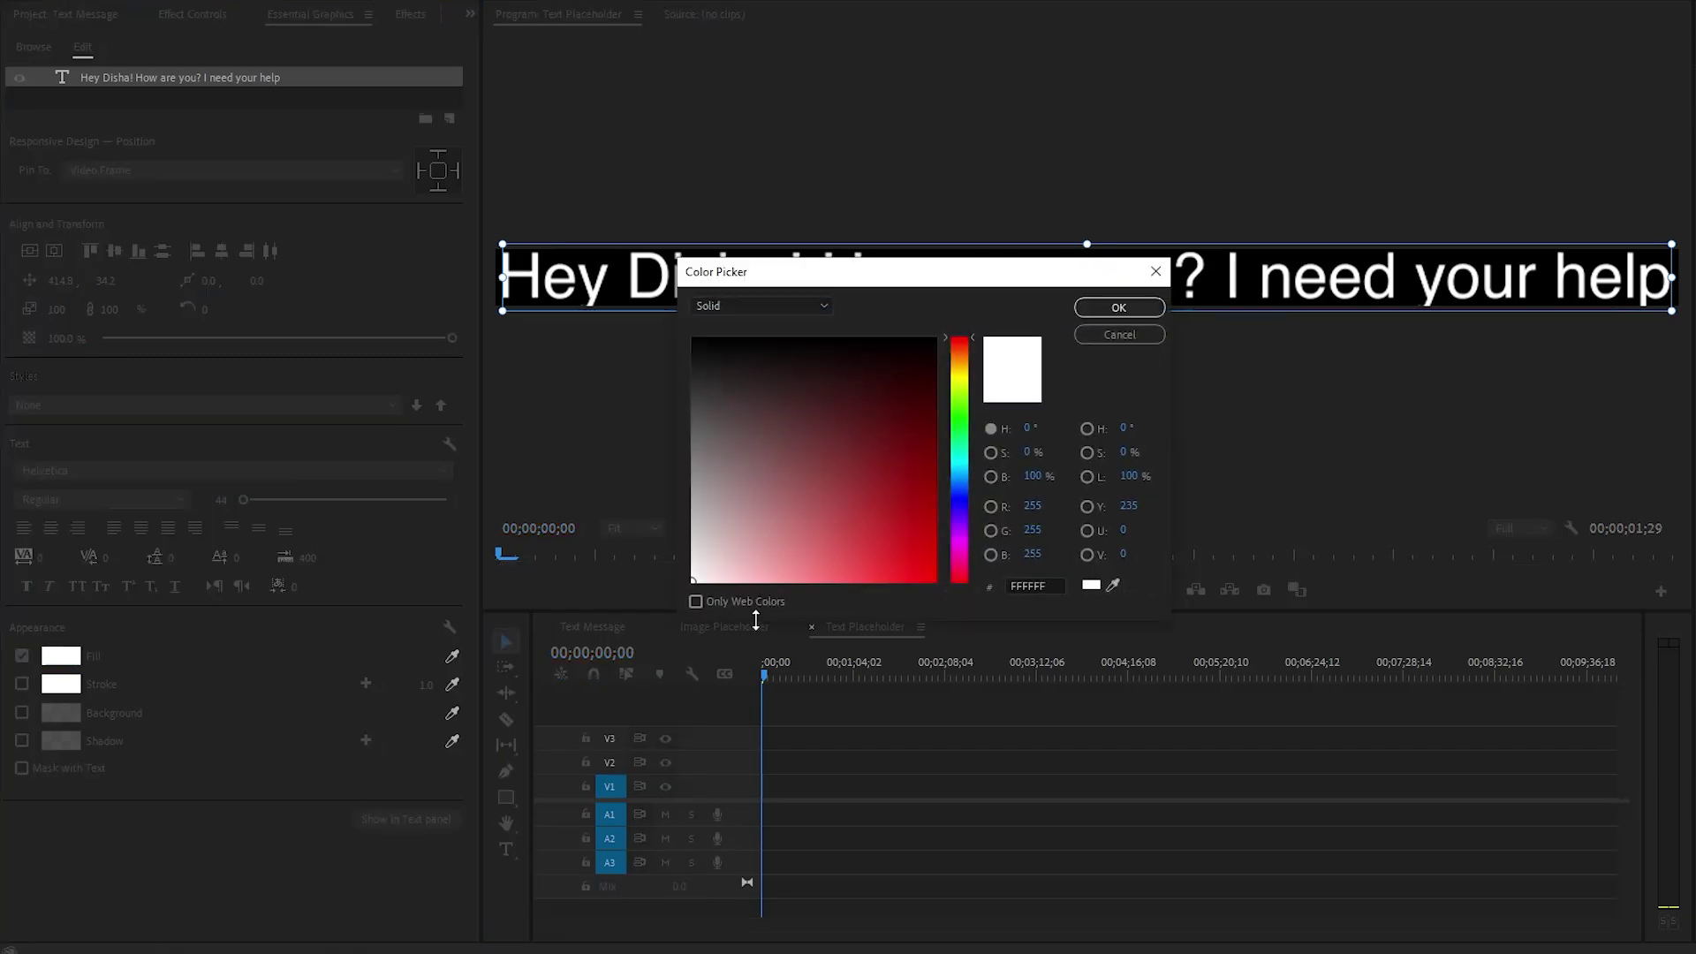
{"action": "left_click", "coordinate": [1042, 587]}
{"action": "type", "text": "141414"}
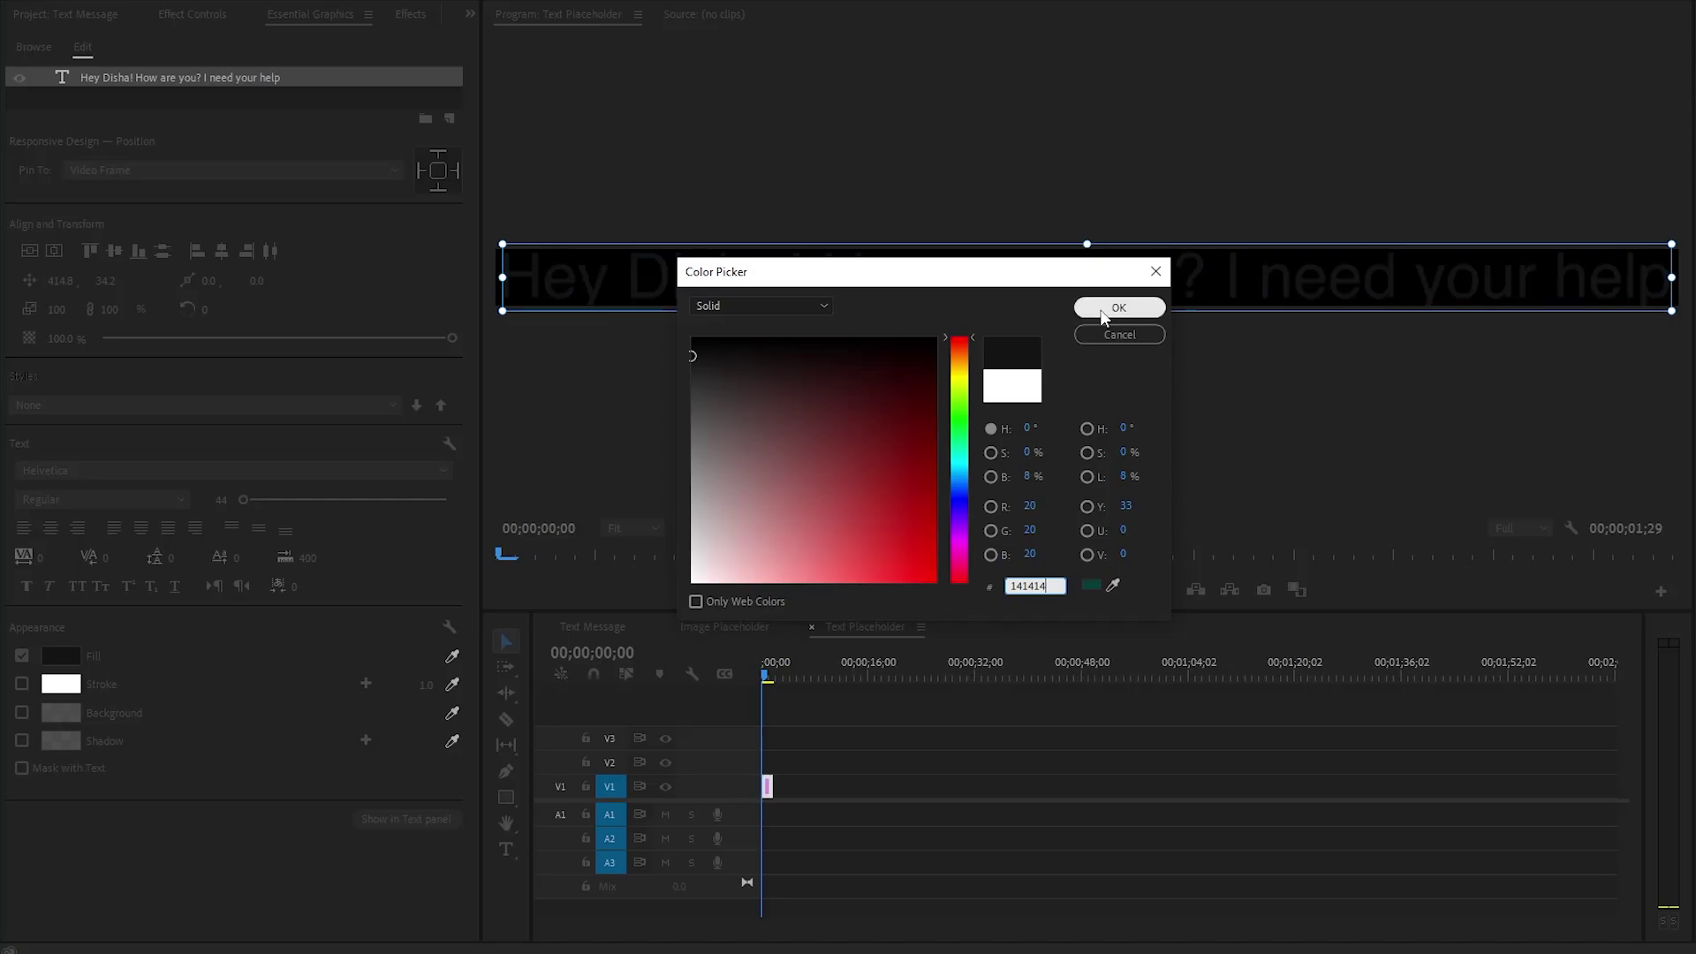
{"action": "left_click", "coordinate": [1150, 307]}
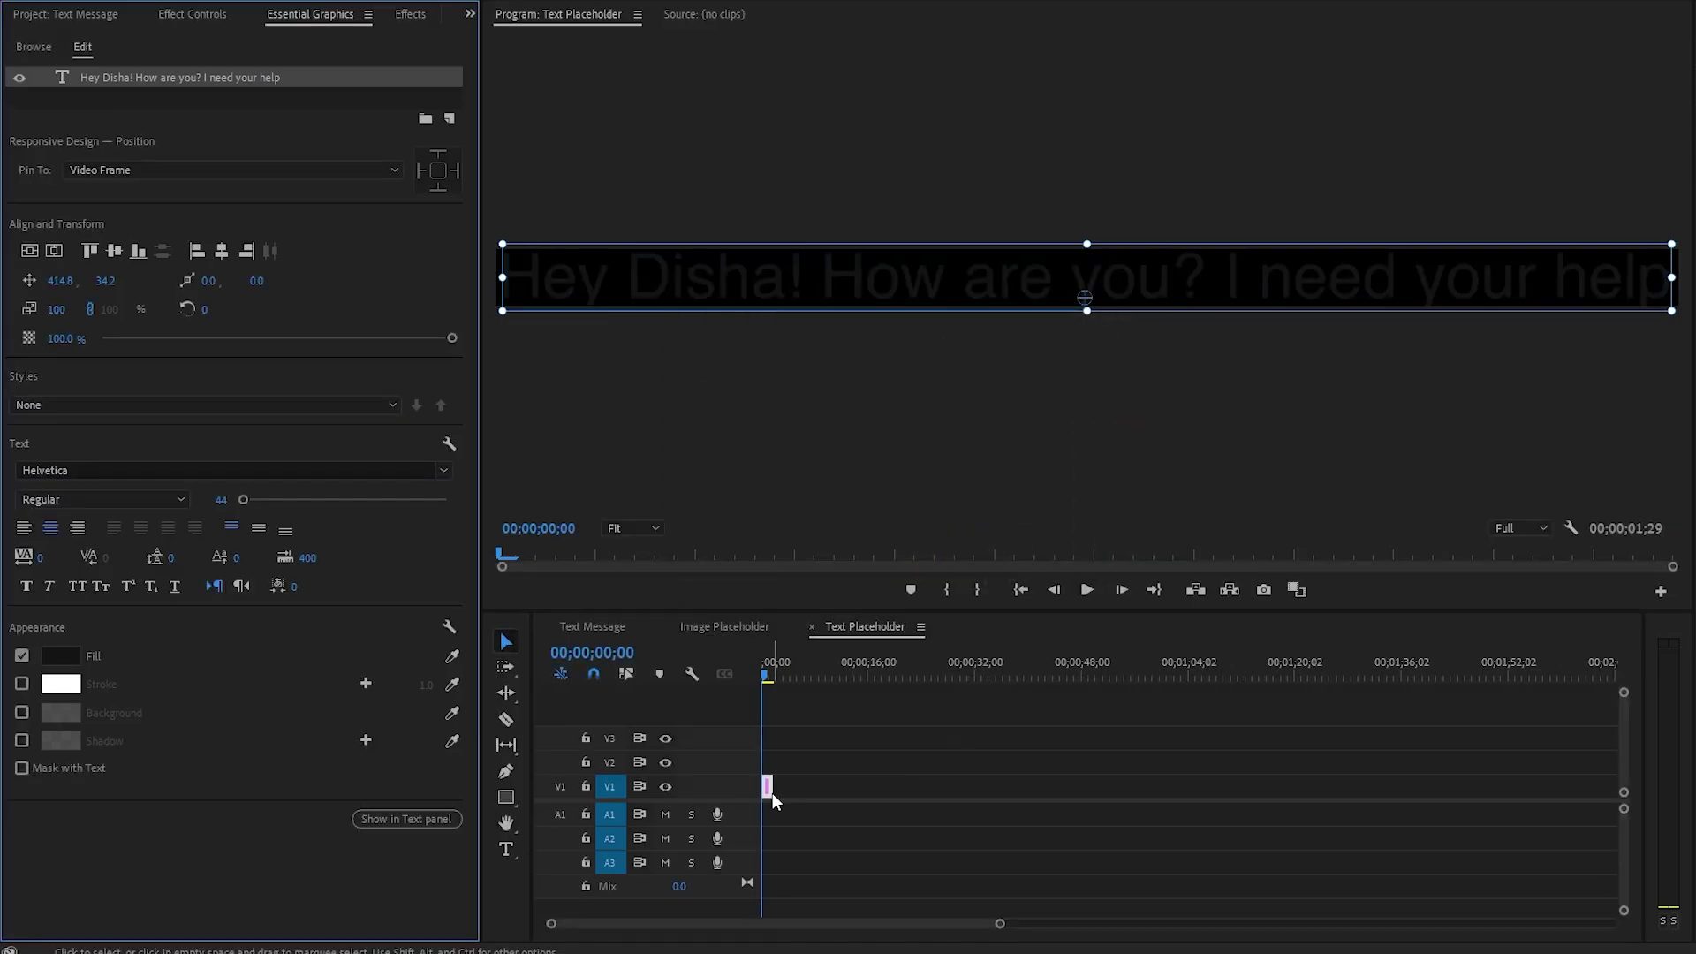
{"action": "left_click_drag", "start_coordinate": [769, 786], "coordinate": [1370, 740]}
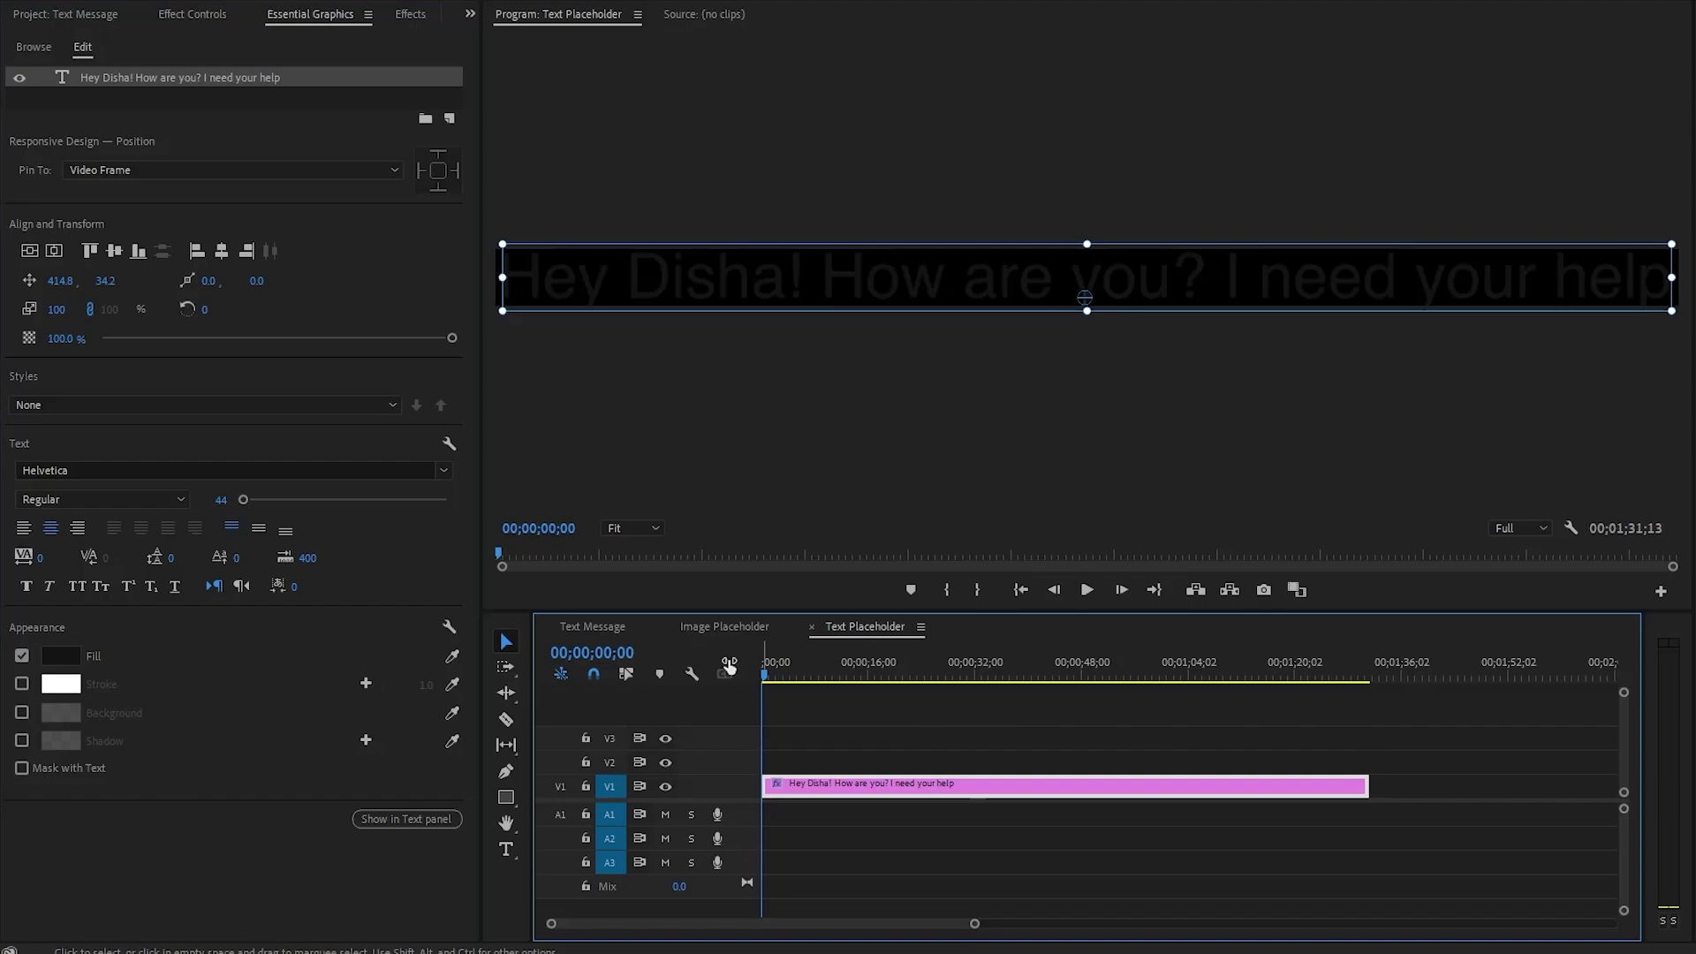
{"action": "left_click", "coordinate": [616, 626]}
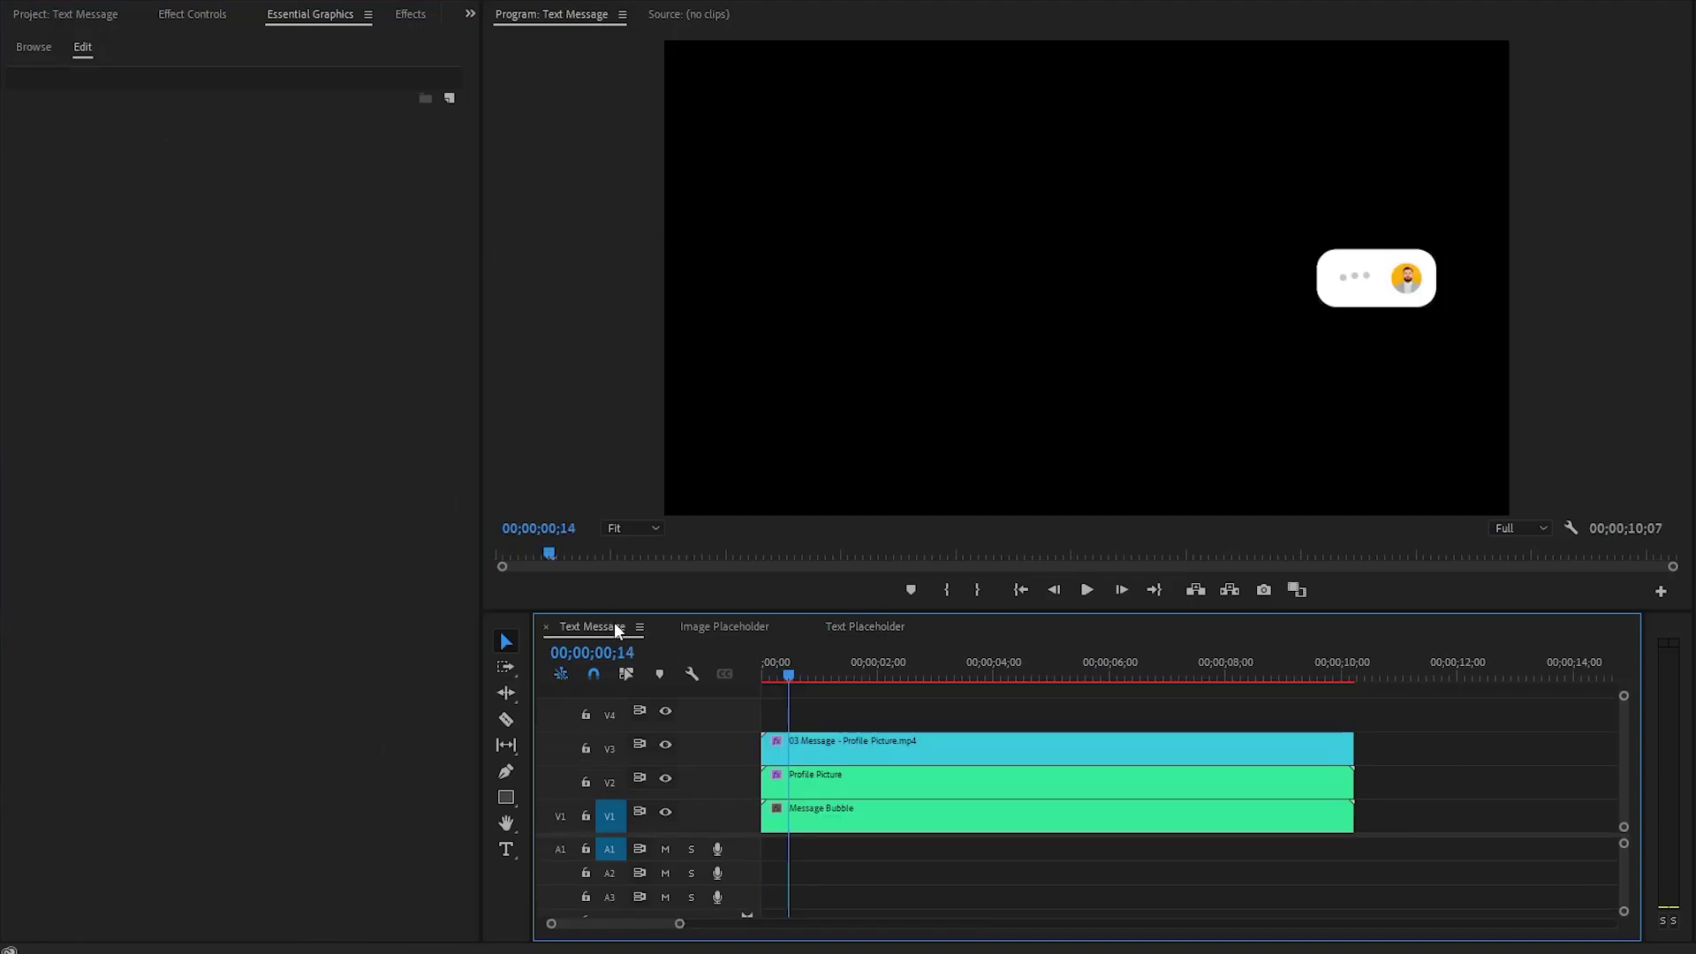
- Preview the bubble animation, then add Text Placeholder on V4 above the bubble
{"action": "left_click", "coordinate": [89, 19]}
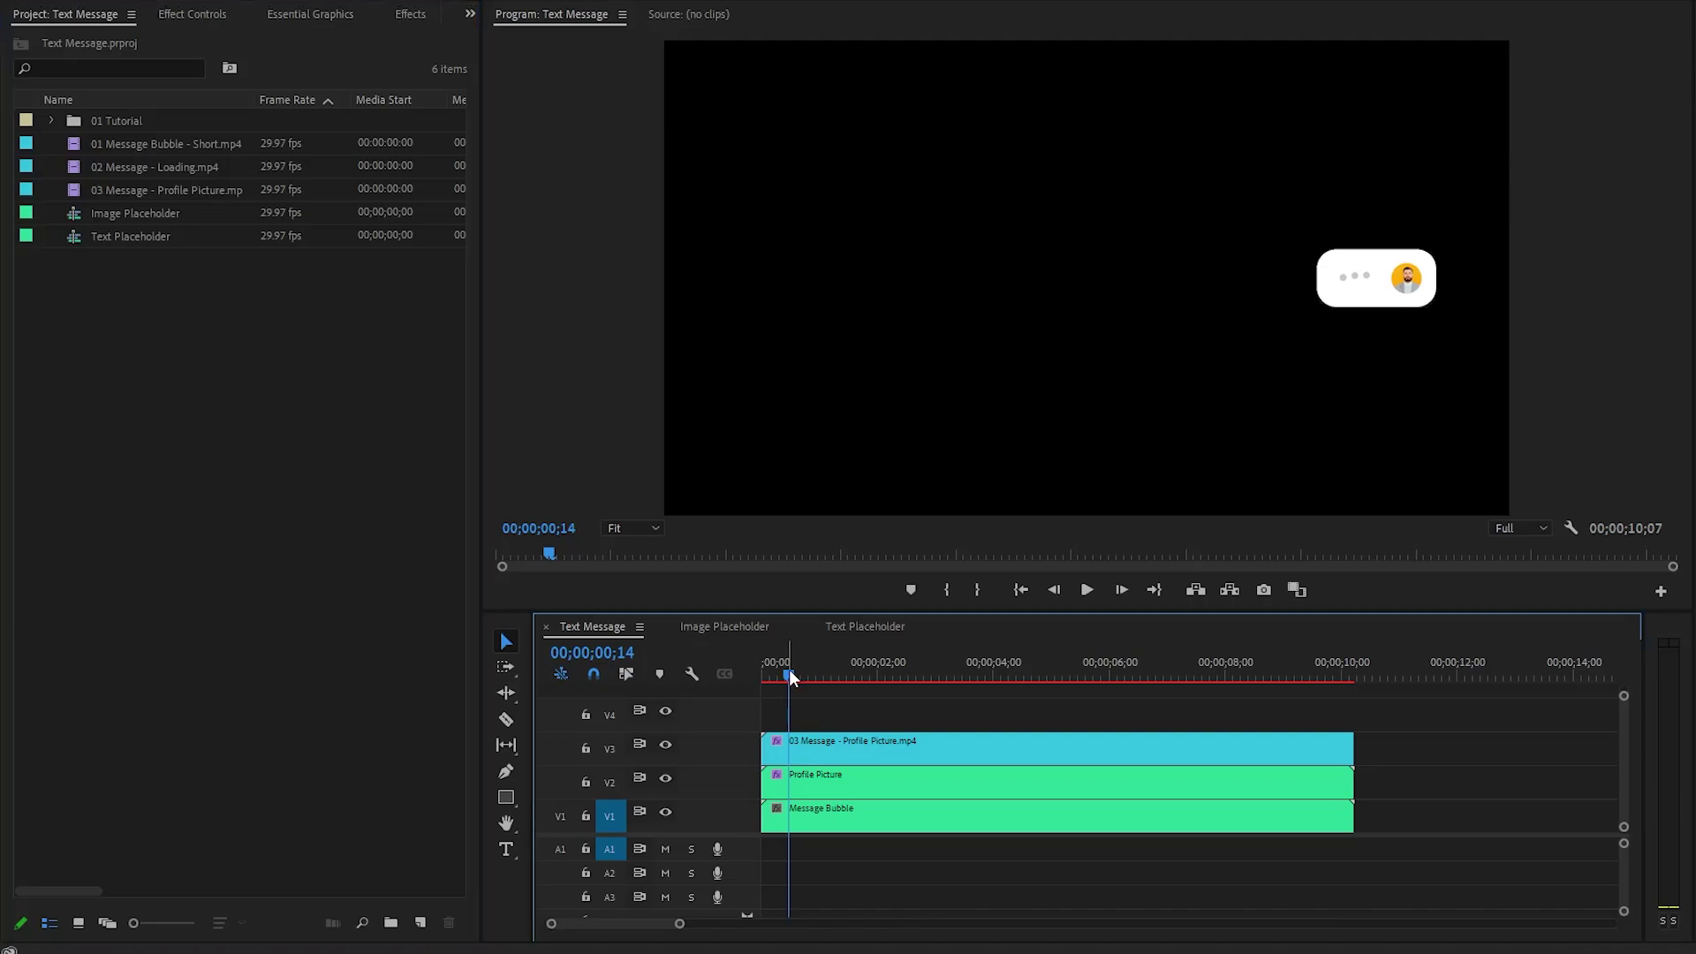
{"action": "left_click_drag", "start_coordinate": [790, 675], "coordinate": [721, 668]}
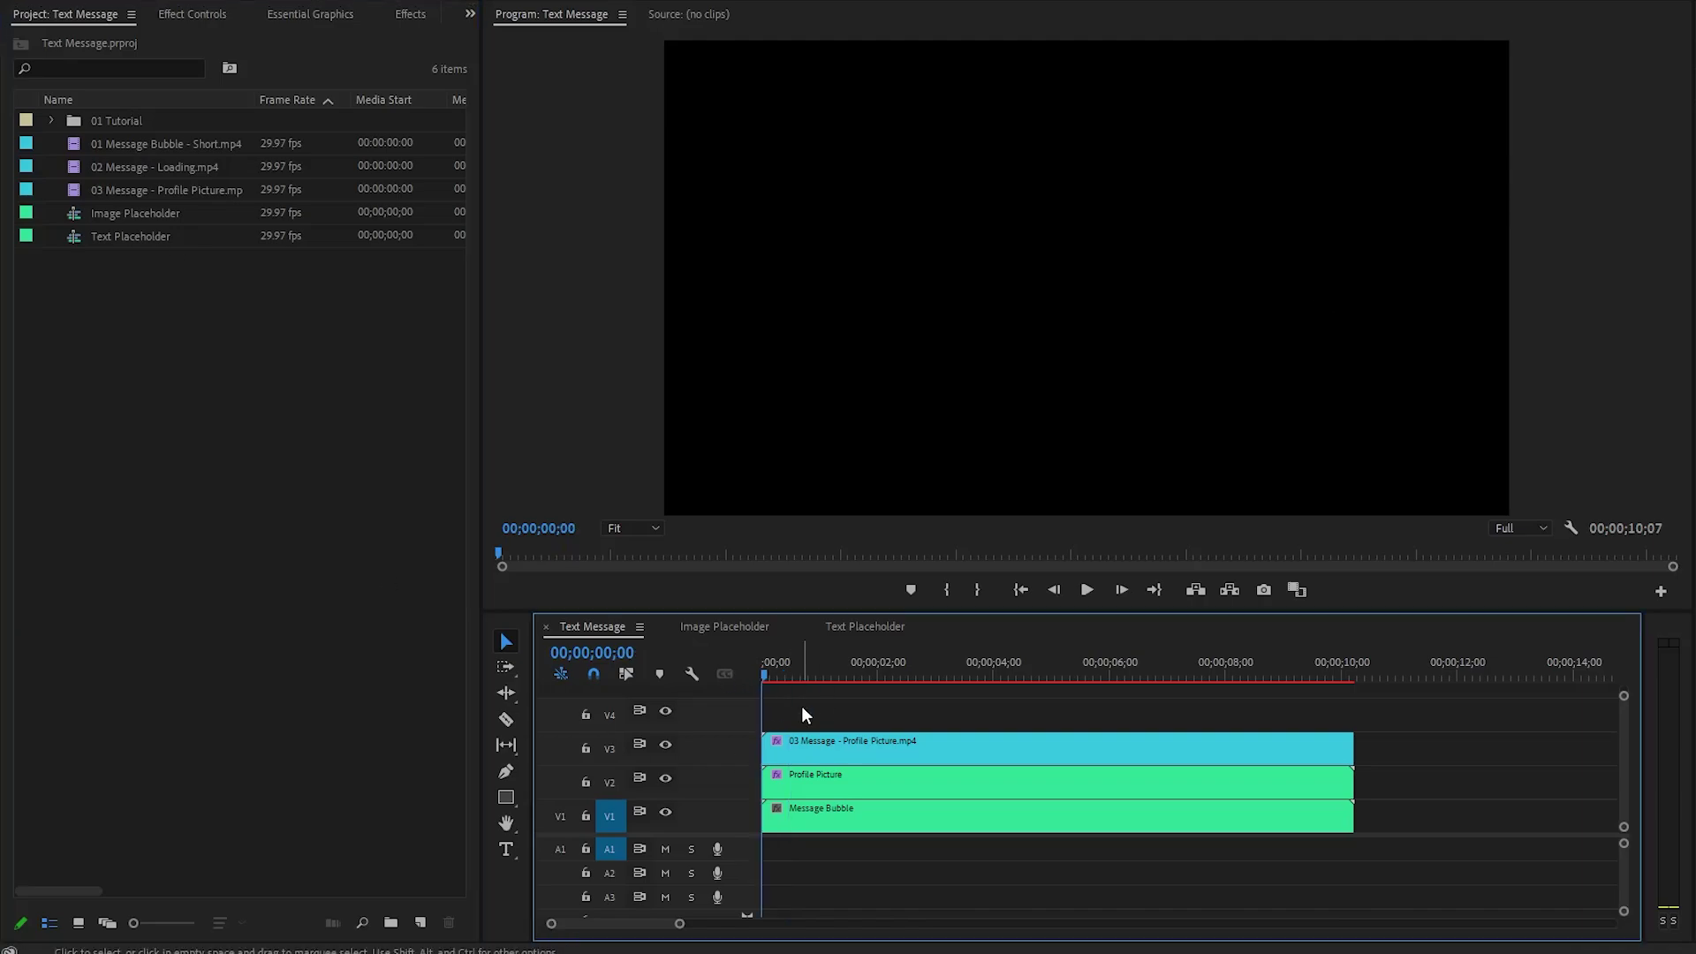
{"action": "key", "text": "space"}
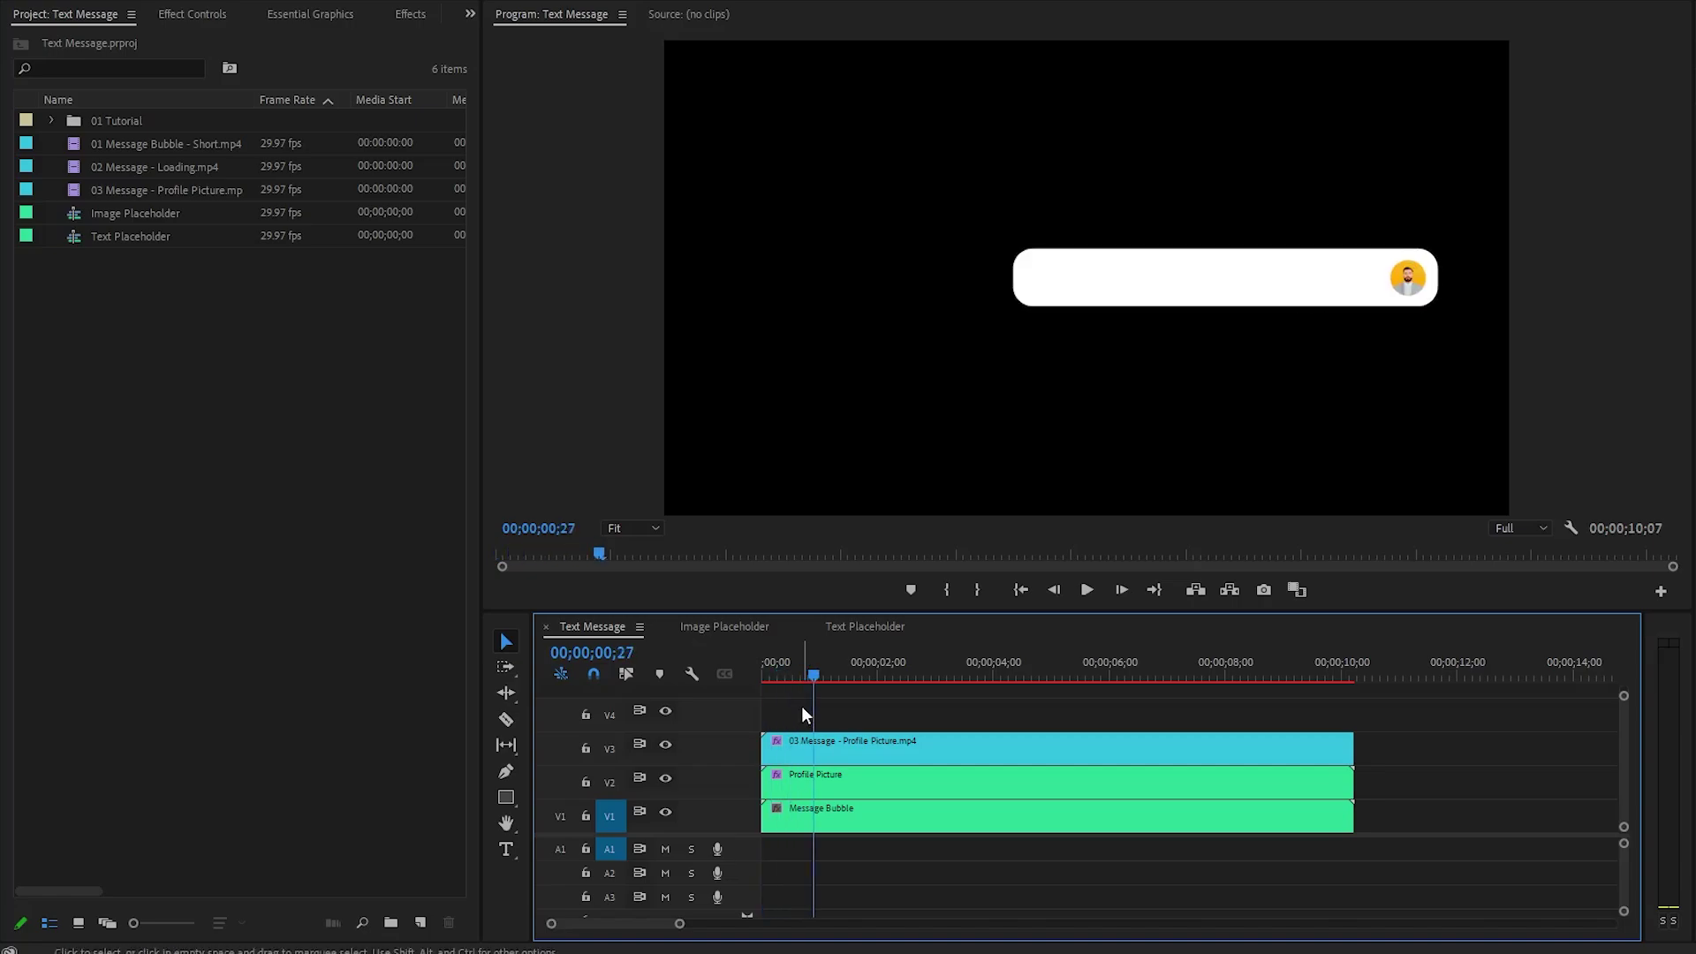
{"action": "left_click", "coordinate": [129, 238]}
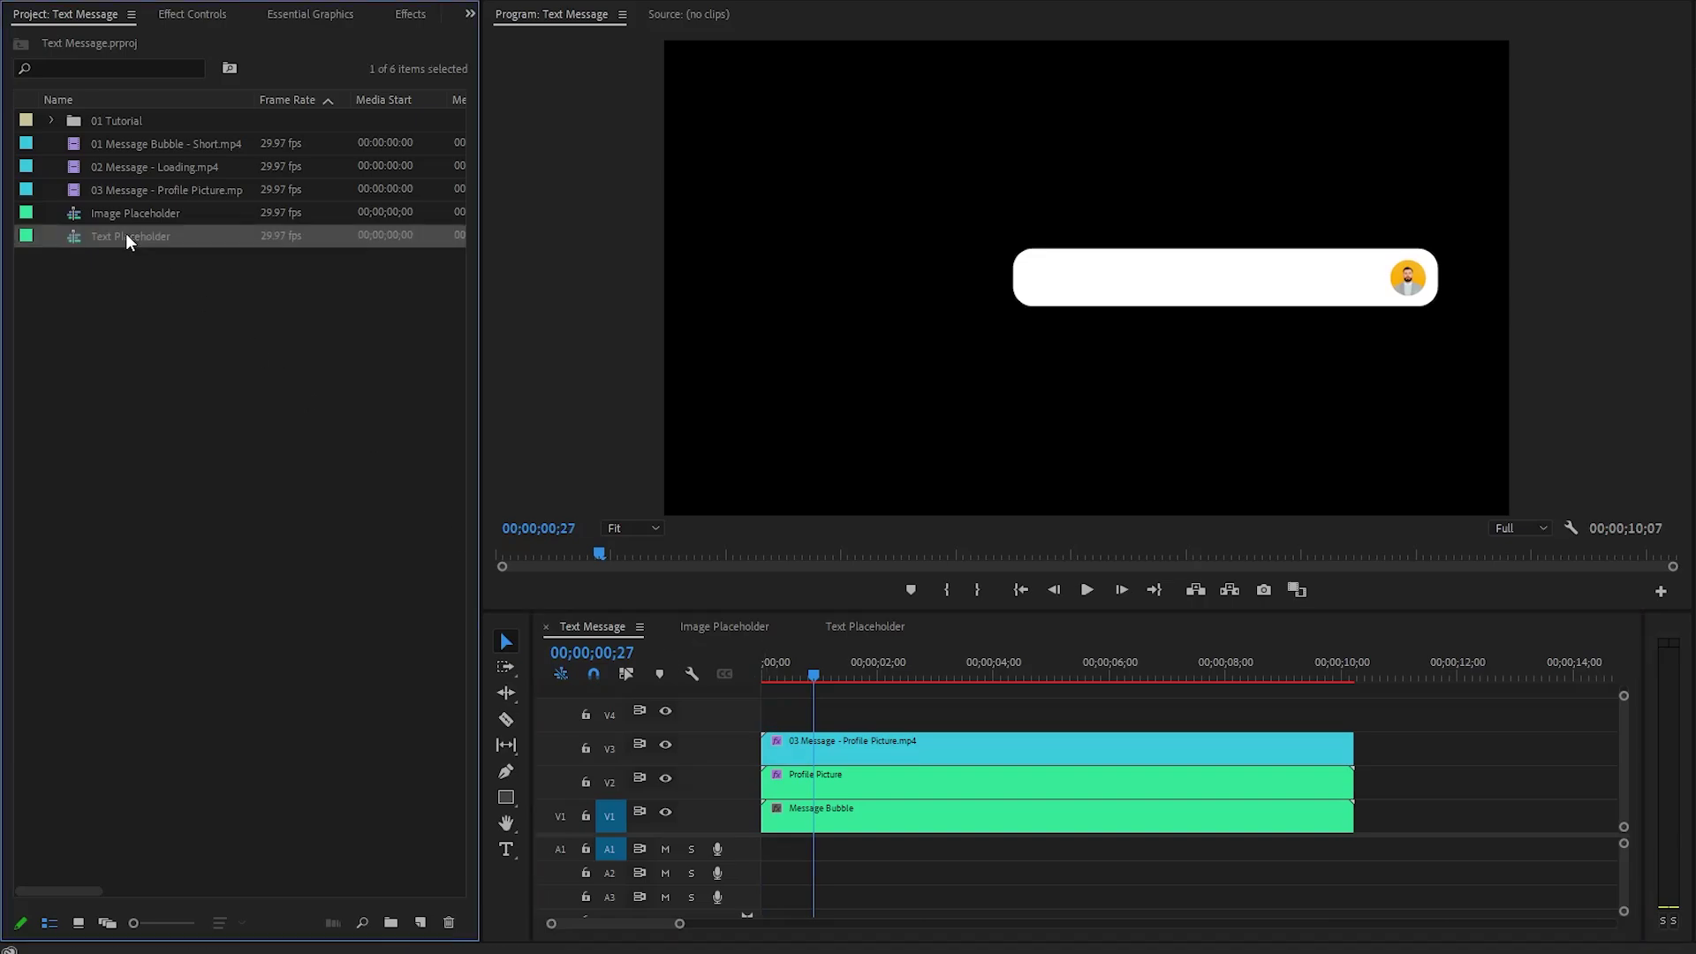
{"action": "left_click_drag", "start_coordinate": [110, 237], "coordinate": [802, 712]}
- Cut the text clip where the bubble ends and delete the leftover part
{"action": "key", "text": "c"}
{"action": "left_click", "coordinate": [1353, 715]}
{"action": "key", "text": "v"}
{"action": "left_click", "coordinate": [1406, 717]}
{"action": "key", "text": "Delete"}
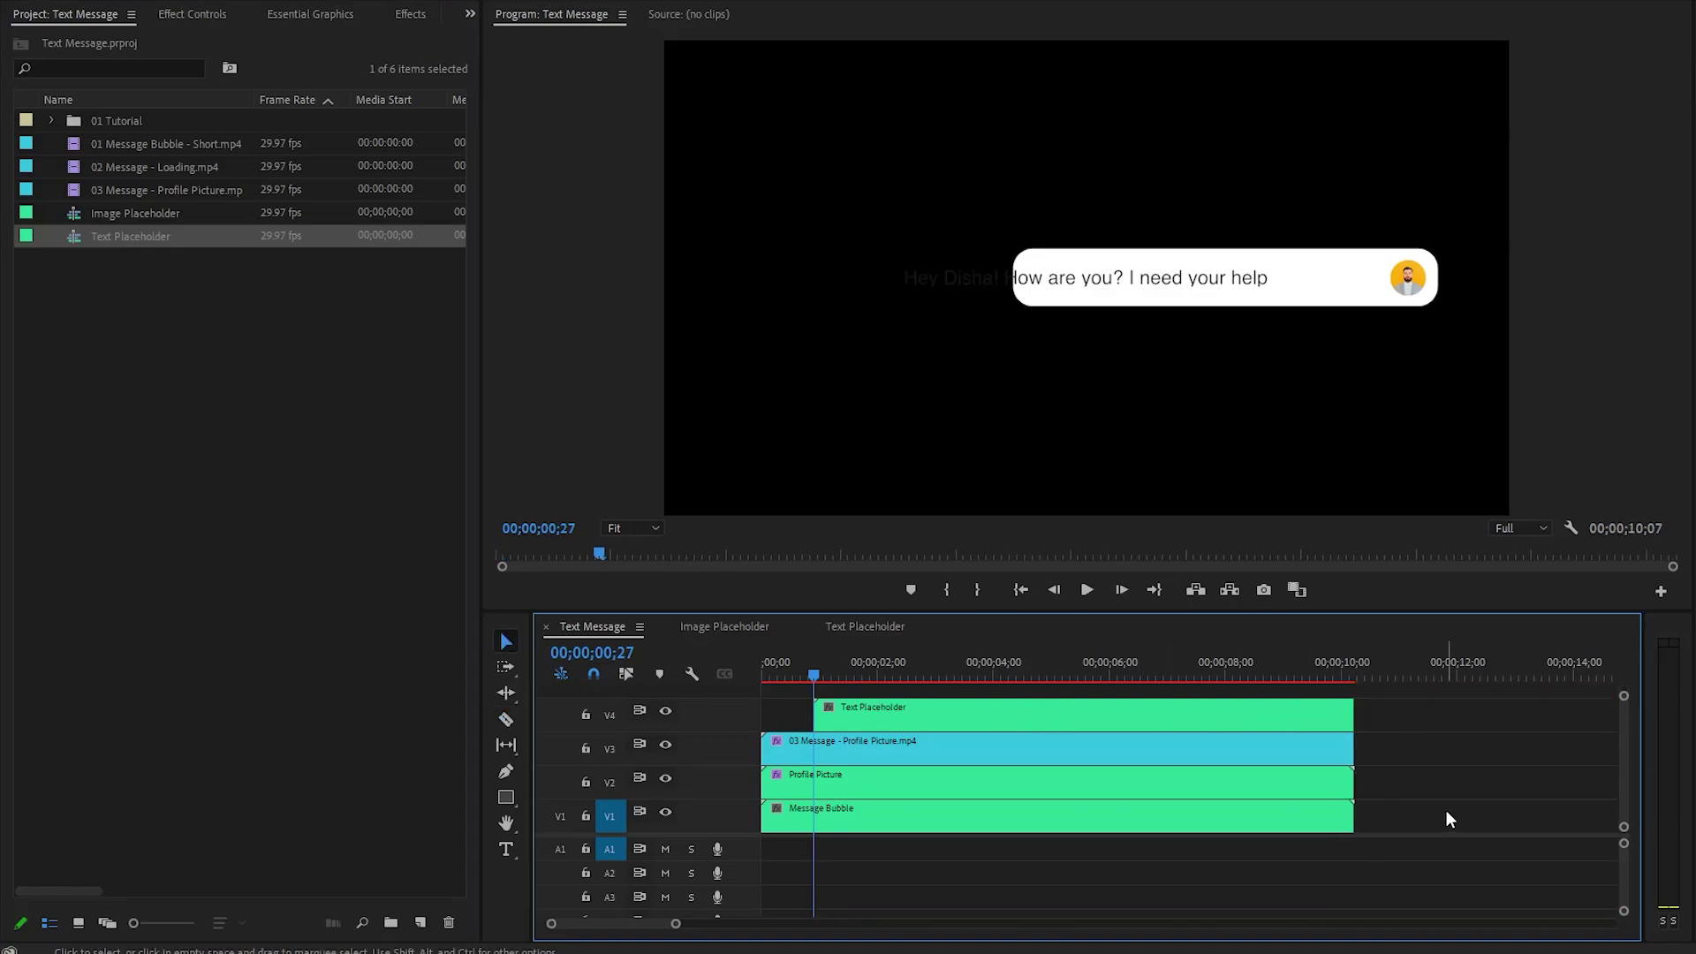
{"action": "left_click", "coordinate": [1220, 715]}
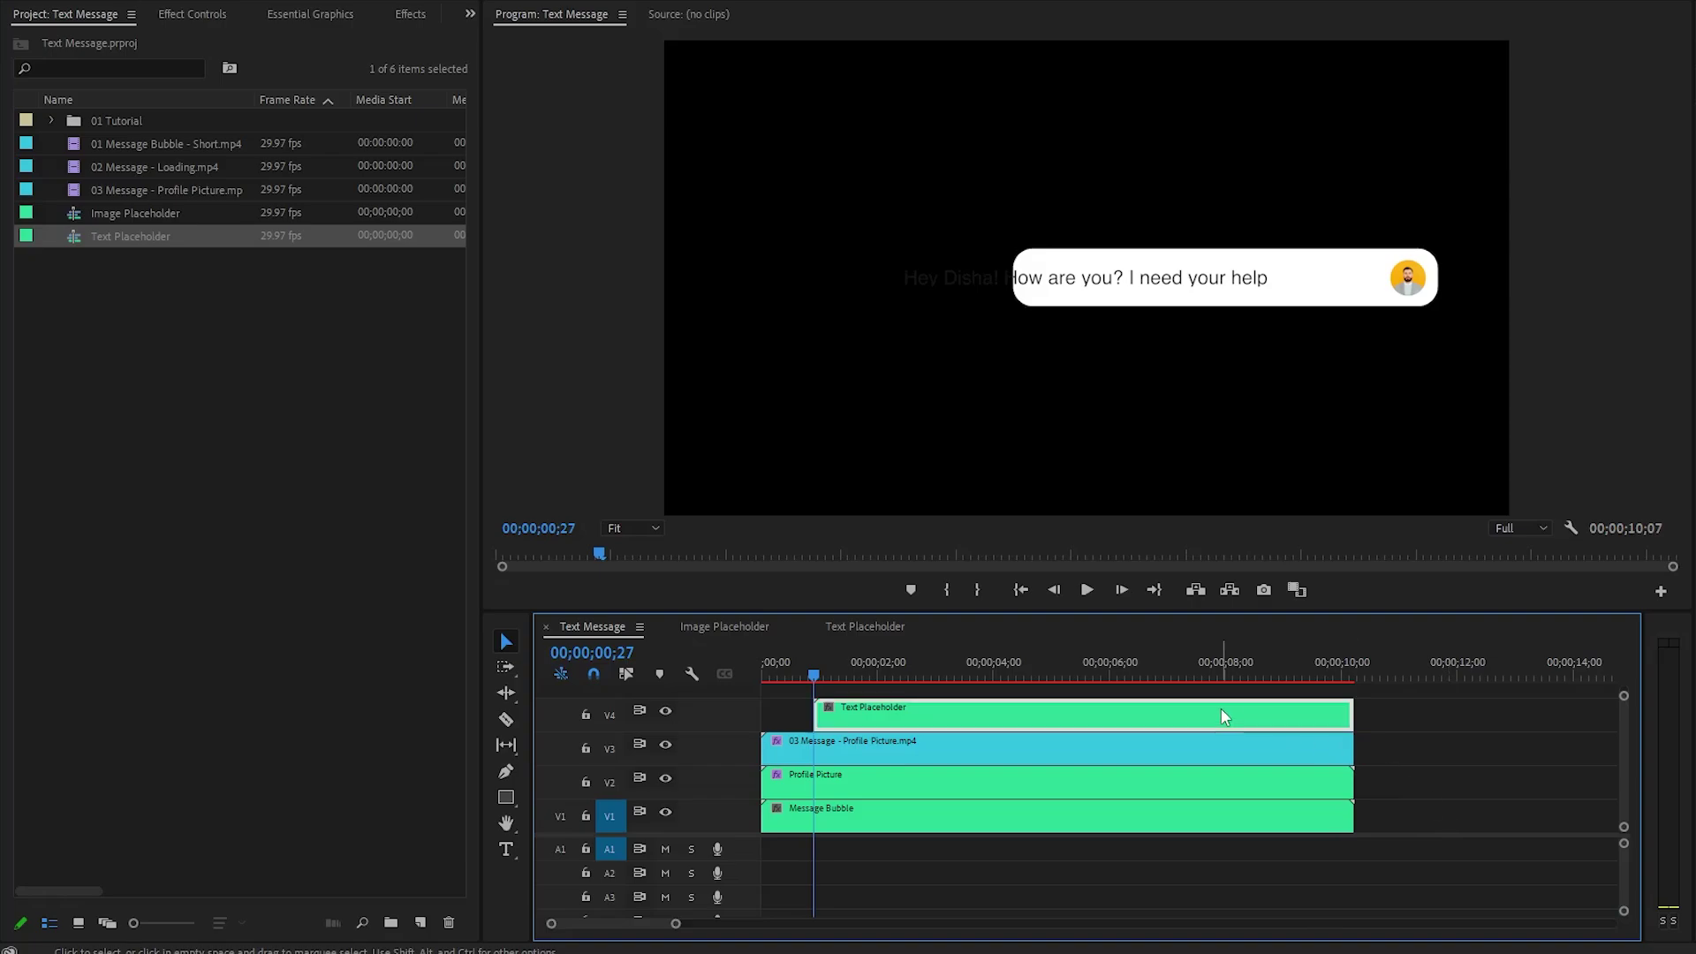
{"action": "left_click", "coordinate": [209, 14]}
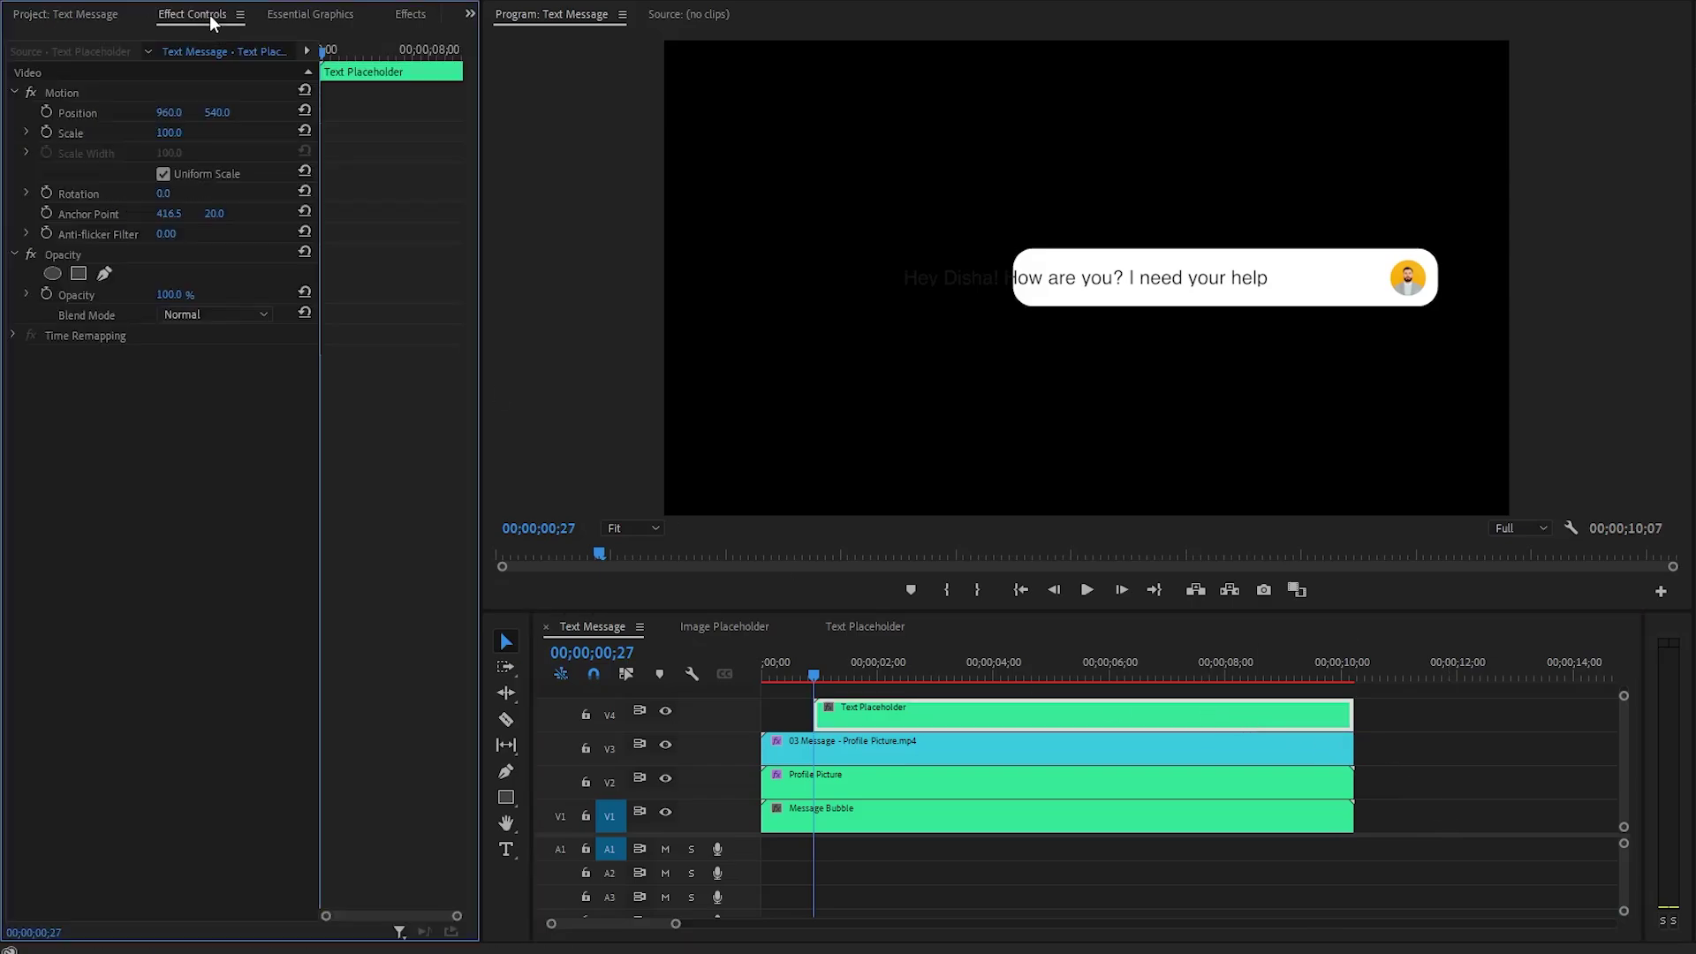
- Keyframe the text's Position from X 1250 to X 1201 at 00;00;01;11
{"action": "left_click", "coordinate": [104, 92]}
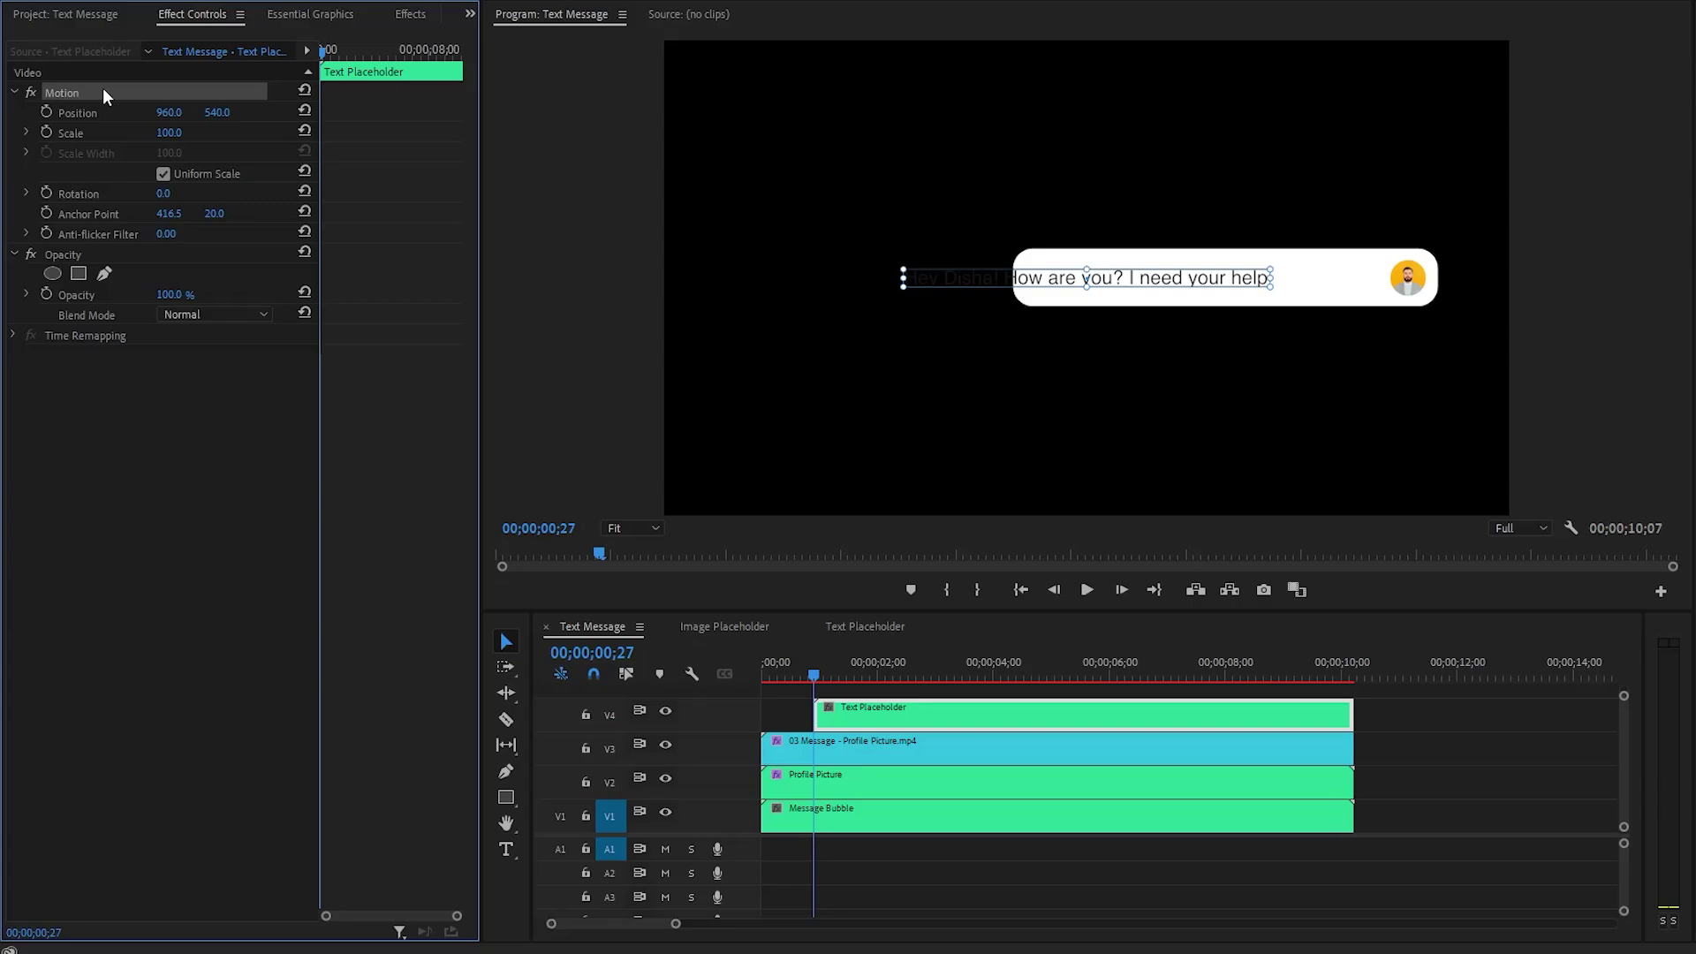
{"action": "mouse_move", "coordinate": [321, 53]}
{"action": "left_mouse_down"}
{"action": "mouse_move", "coordinate": [353, 55]}
{"action": "mouse_move", "coordinate": [310, 67]}
{"action": "left_mouse_up"}
{"action": "left_click", "coordinate": [48, 110]}
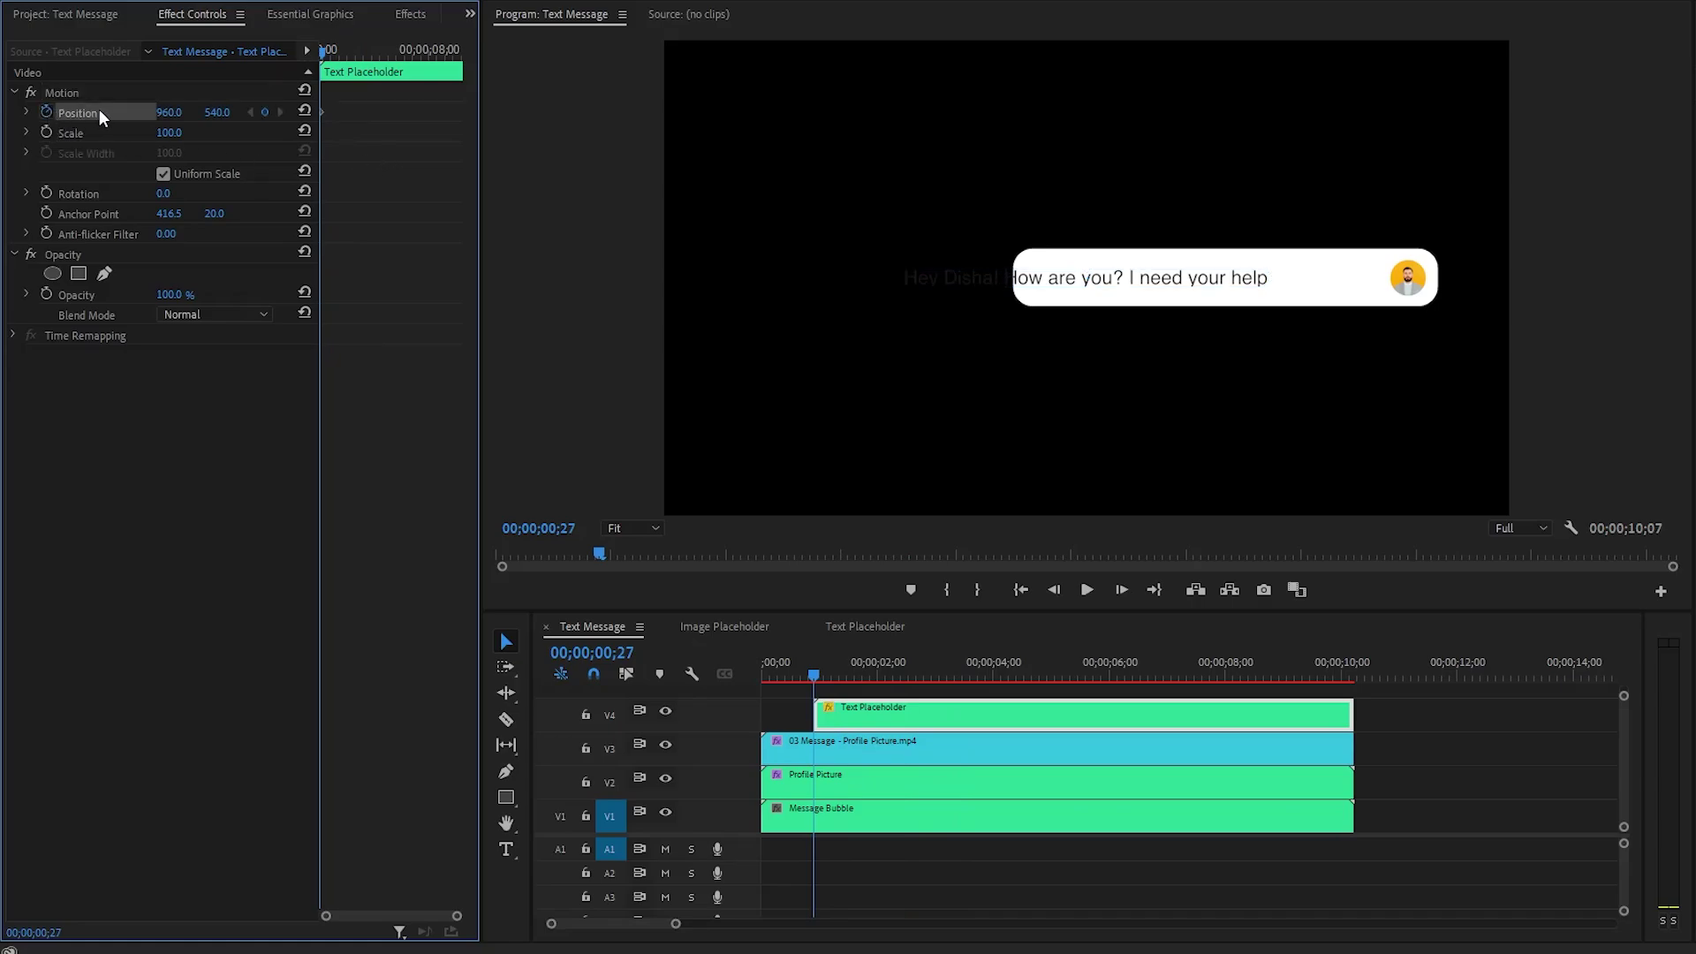
{"action": "left_click_drag", "start_coordinate": [168, 112], "coordinate": [424, 112]}
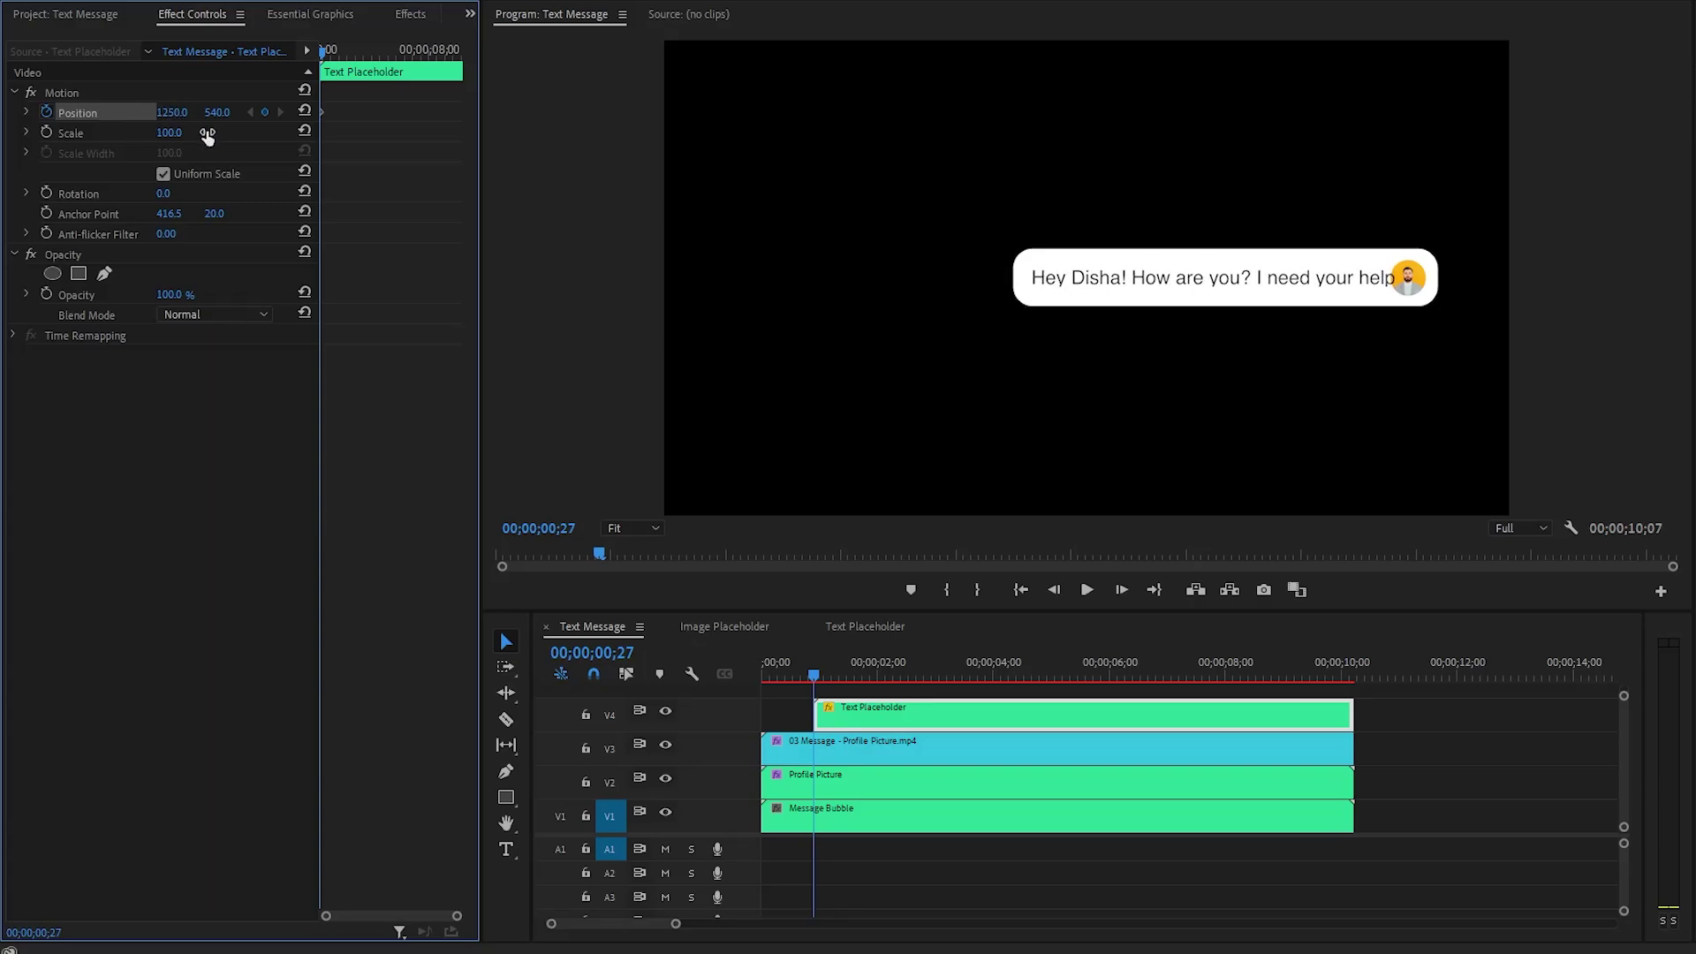
{"action": "left_click_drag", "start_coordinate": [460, 917], "coordinate": [374, 916]}
{"action": "key", "text": "Right"}
{"action": "key", "text": "Right"}
{"action": "key", "text": "Right"}
{"action": "key", "text": "Right"}
{"action": "key", "text": "Right"}
{"action": "key", "text": "Right"}
{"action": "key", "text": "Right"}
{"action": "key", "text": "Right"}
{"action": "key", "text": "Right"}
{"action": "key", "text": "Right"}
{"action": "key", "text": "Right"}
{"action": "key", "text": "Right"}
{"action": "key", "text": "Right"}
{"action": "key", "text": "Right"}
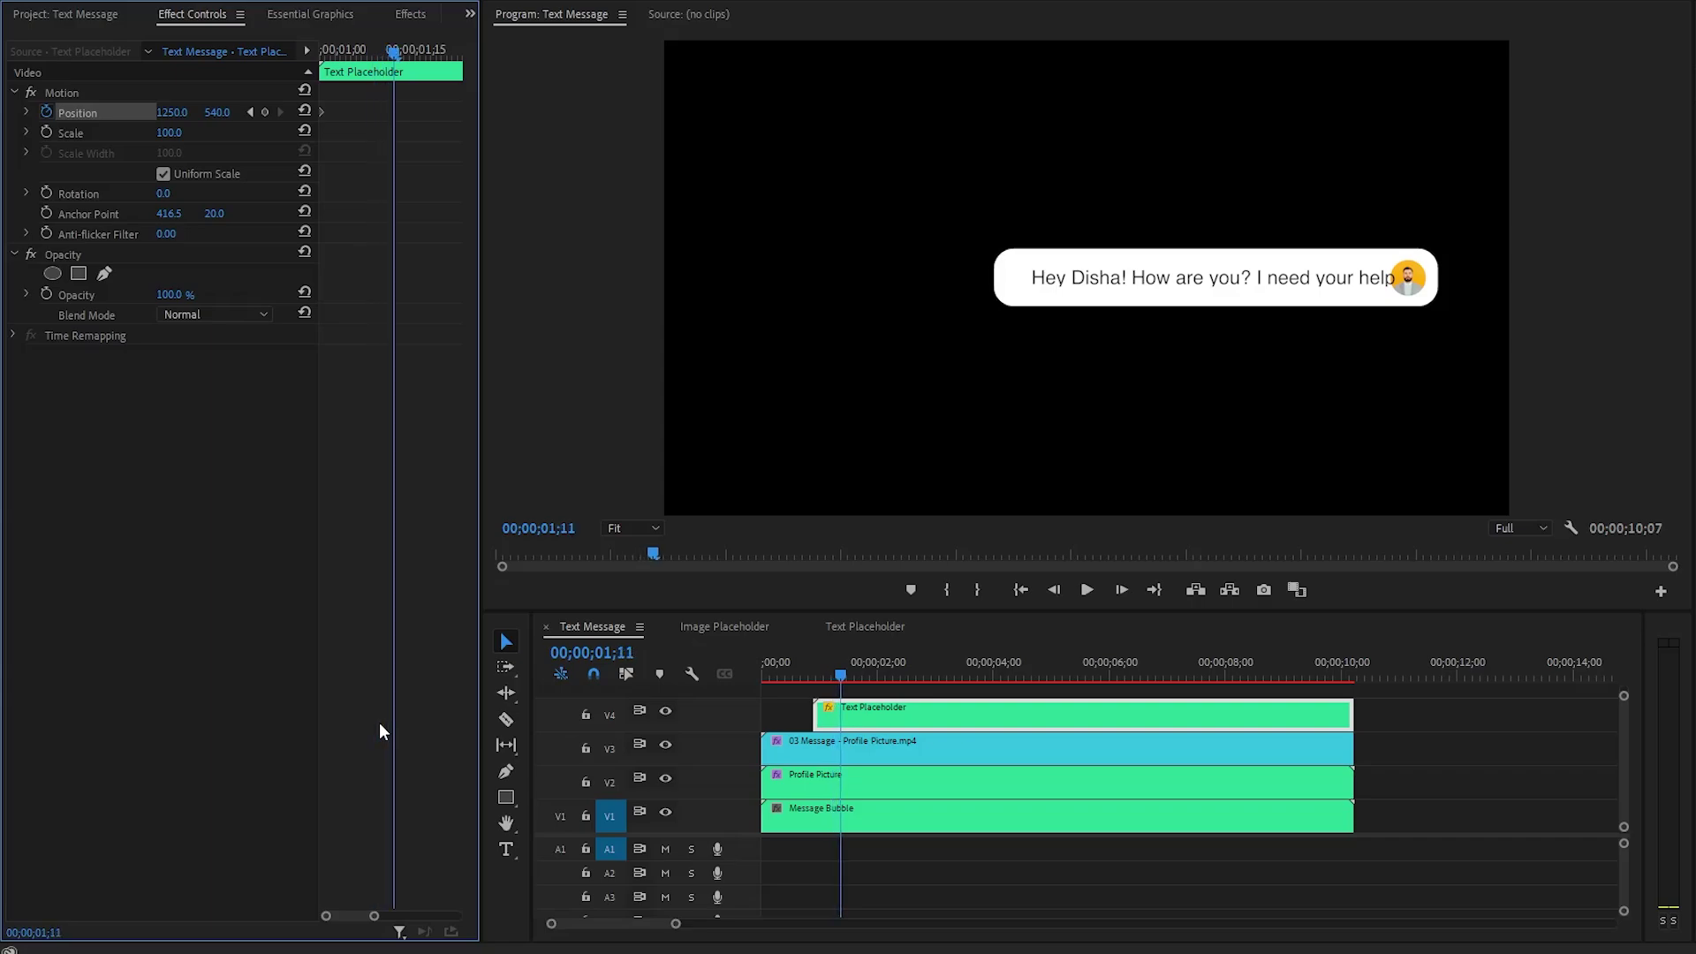
{"action": "left_click", "coordinate": [264, 112]}
{"action": "left_click_drag", "start_coordinate": [172, 112], "coordinate": [128, 112]}
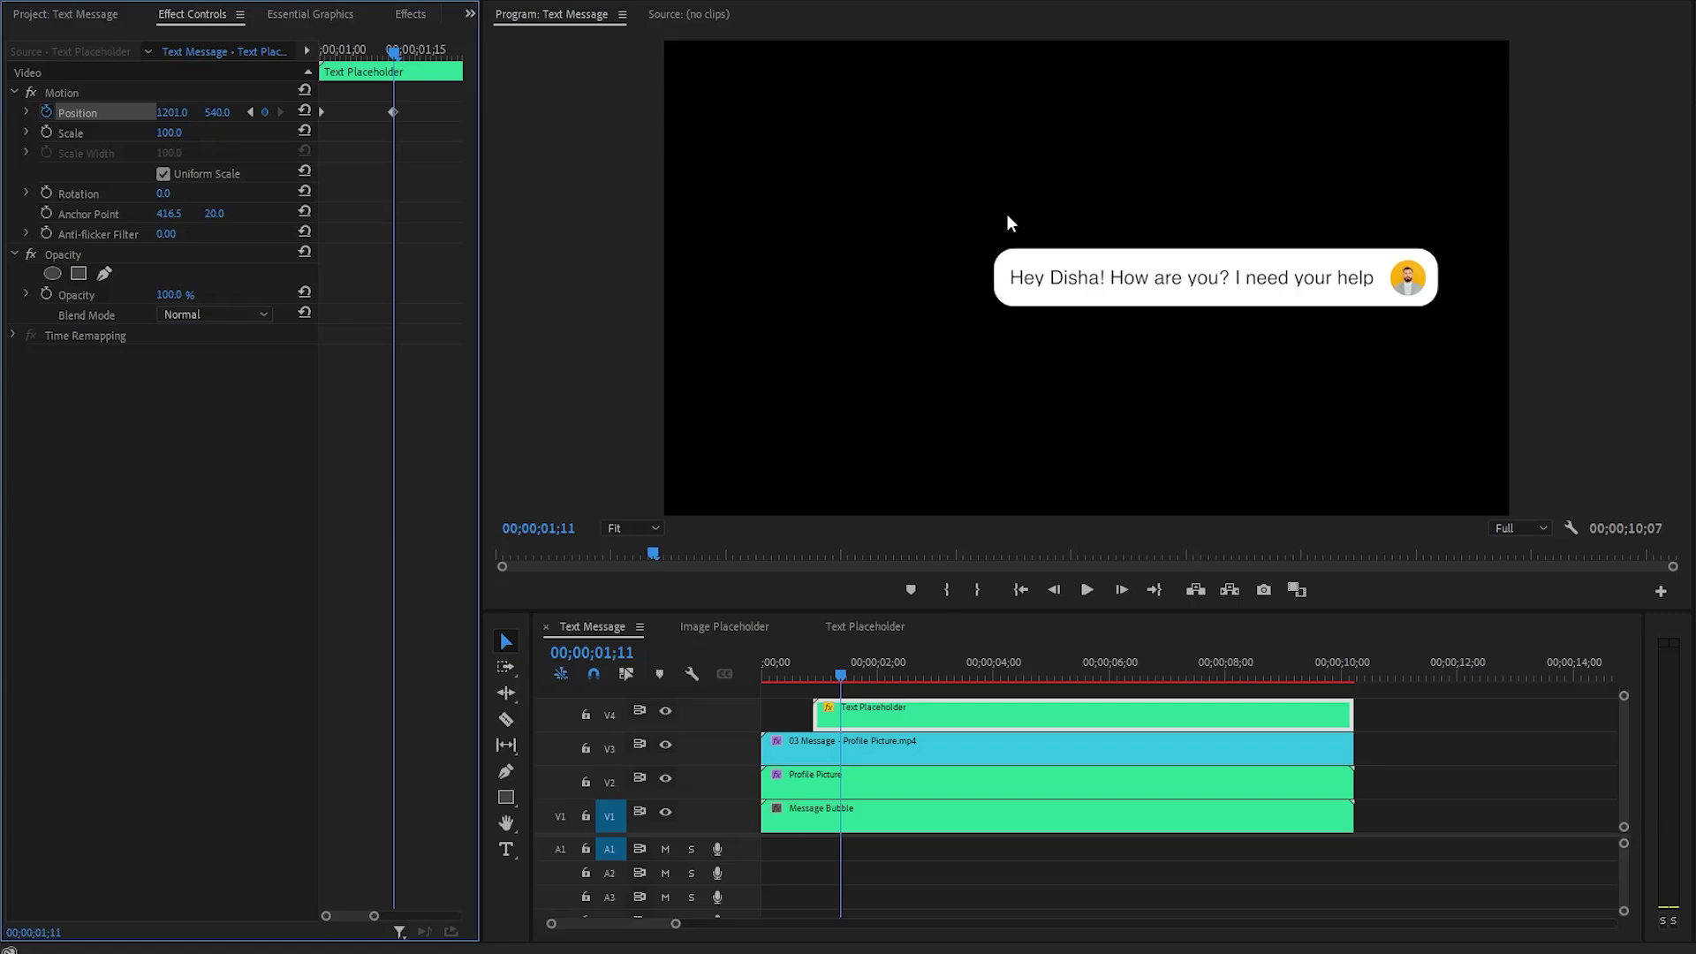
{"action": "left_click_drag", "start_coordinate": [390, 49], "coordinate": [410, 77]}
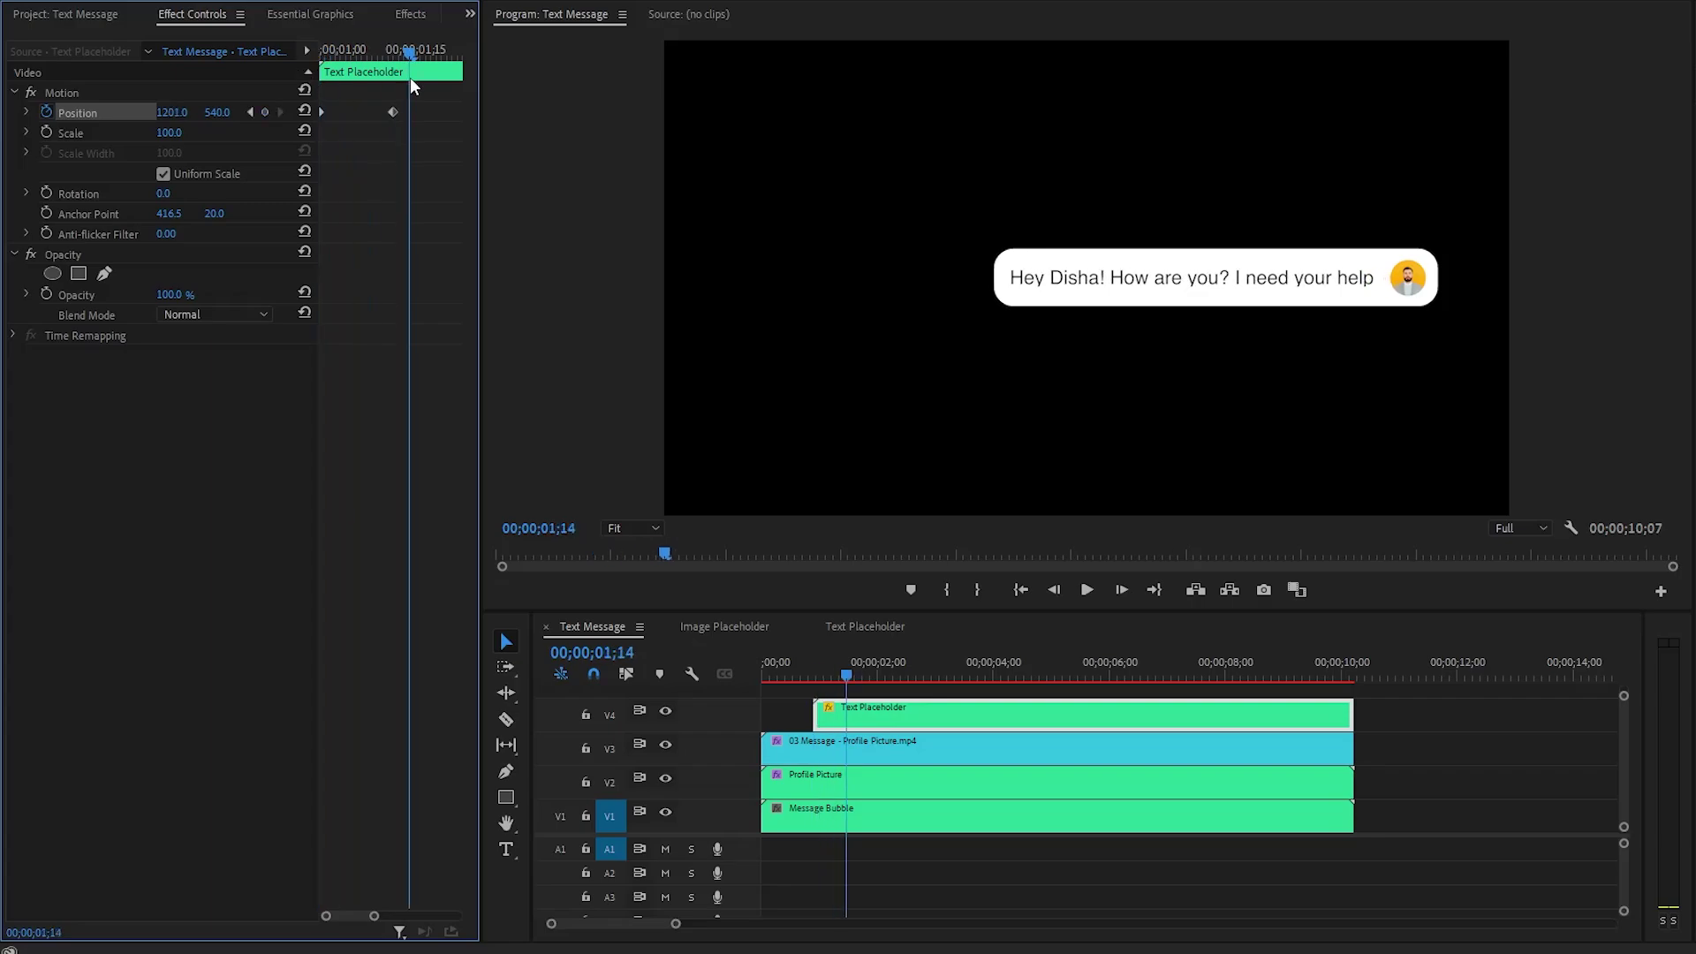
- Set the later Position keyframe to Ease In and the first to Ease Out
{"action": "right_click", "coordinate": [393, 111]}
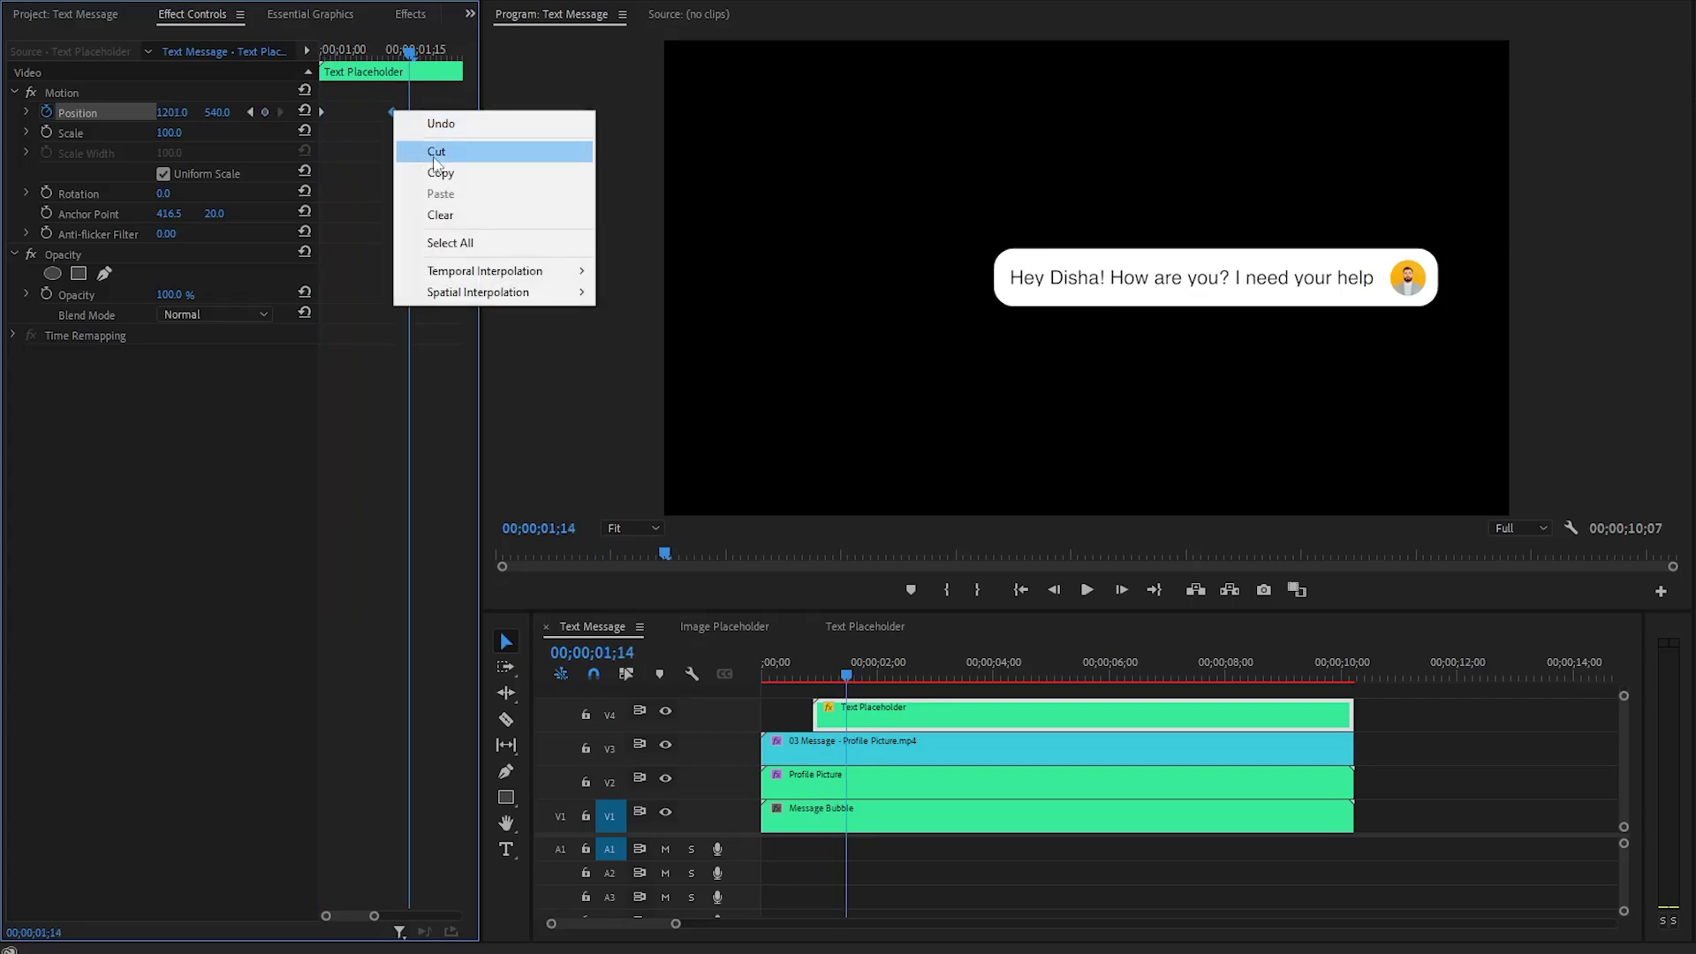
{"action": "mouse_move", "coordinate": [515, 278]}
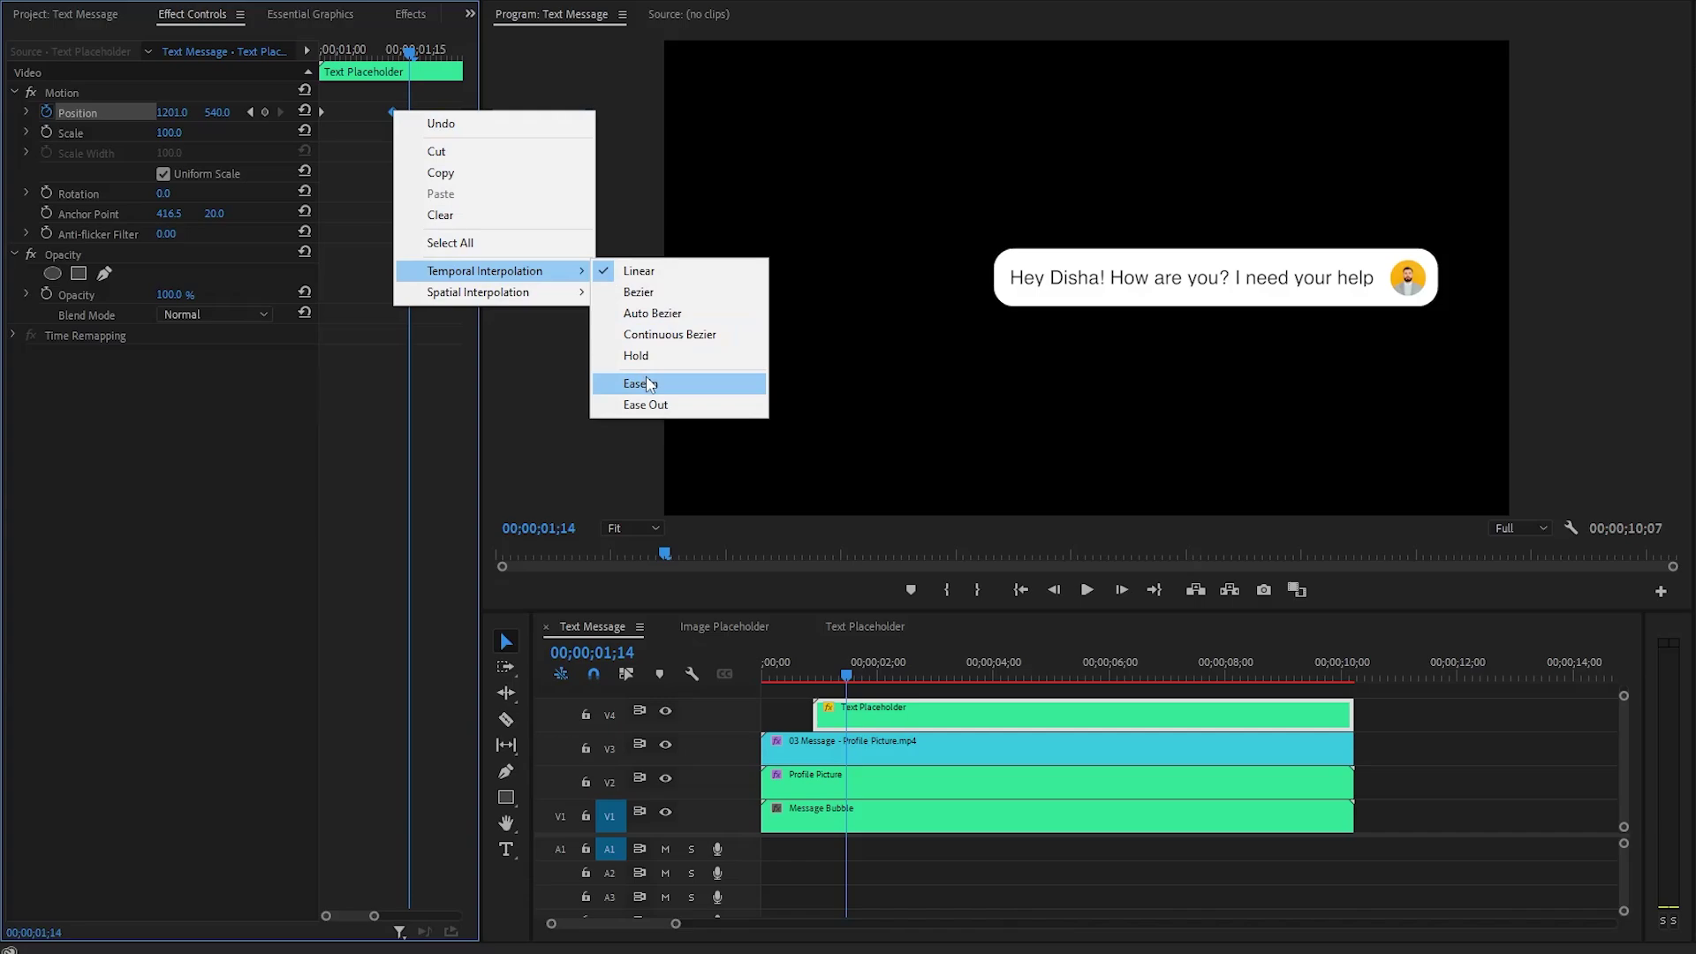
{"action": "left_click", "coordinate": [644, 384]}
{"action": "right_click", "coordinate": [321, 112]}
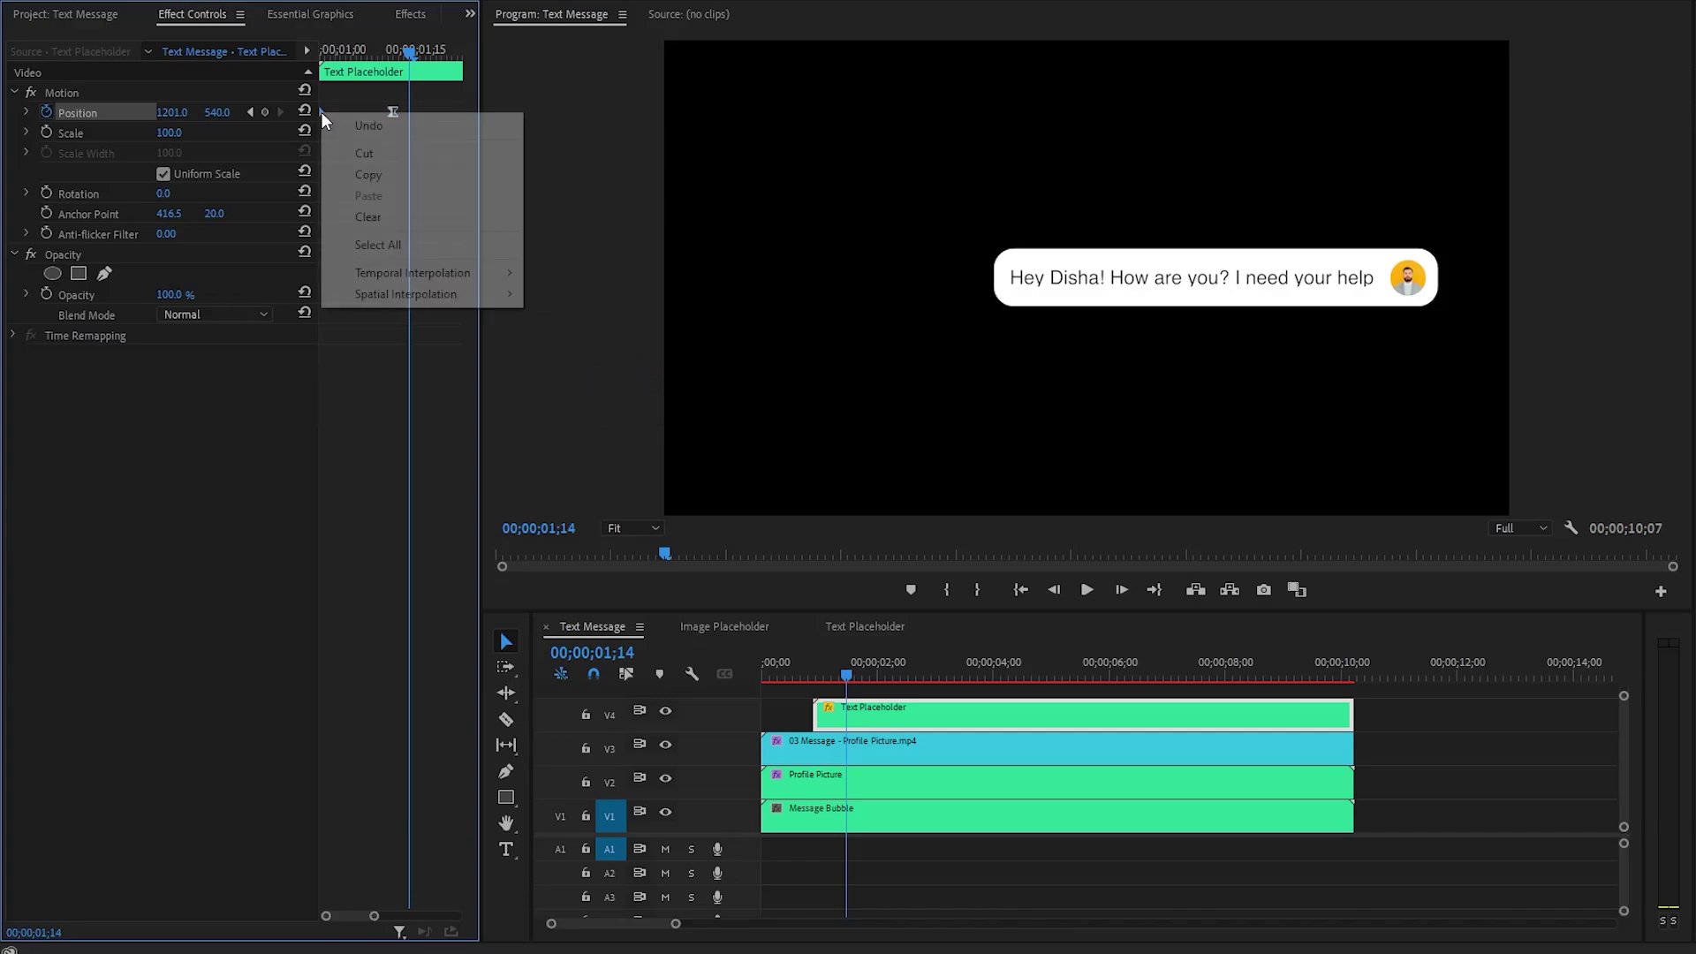
{"action": "mouse_move", "coordinate": [468, 273]}
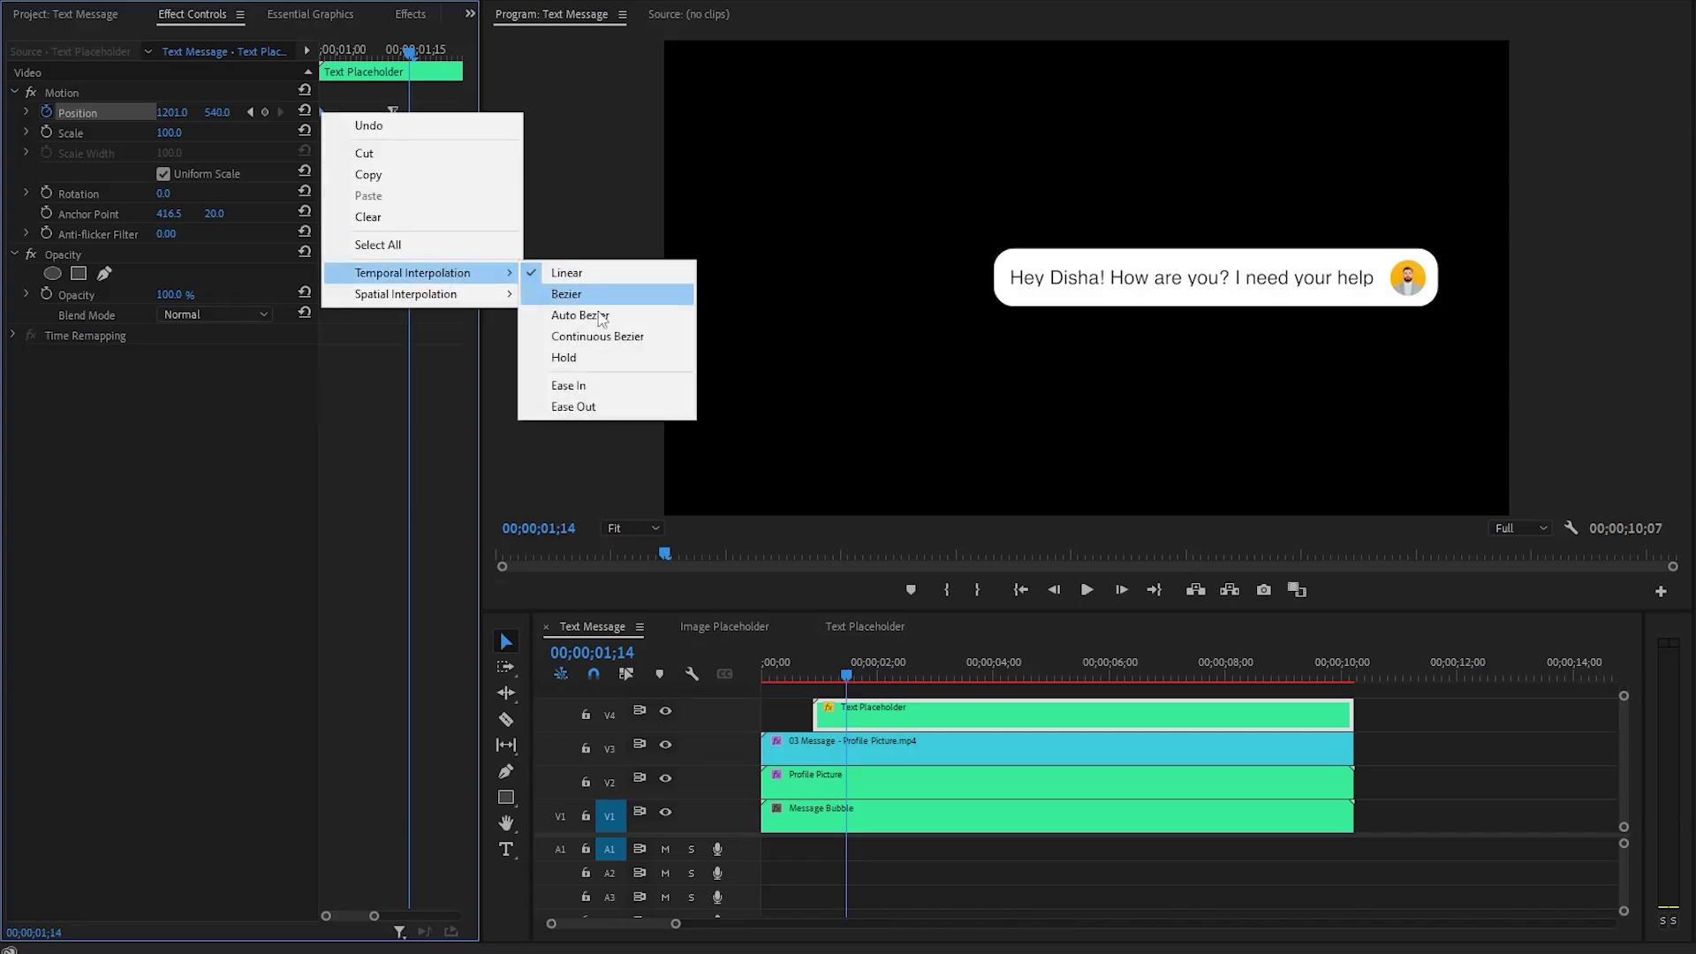
{"action": "left_click", "coordinate": [594, 406]}
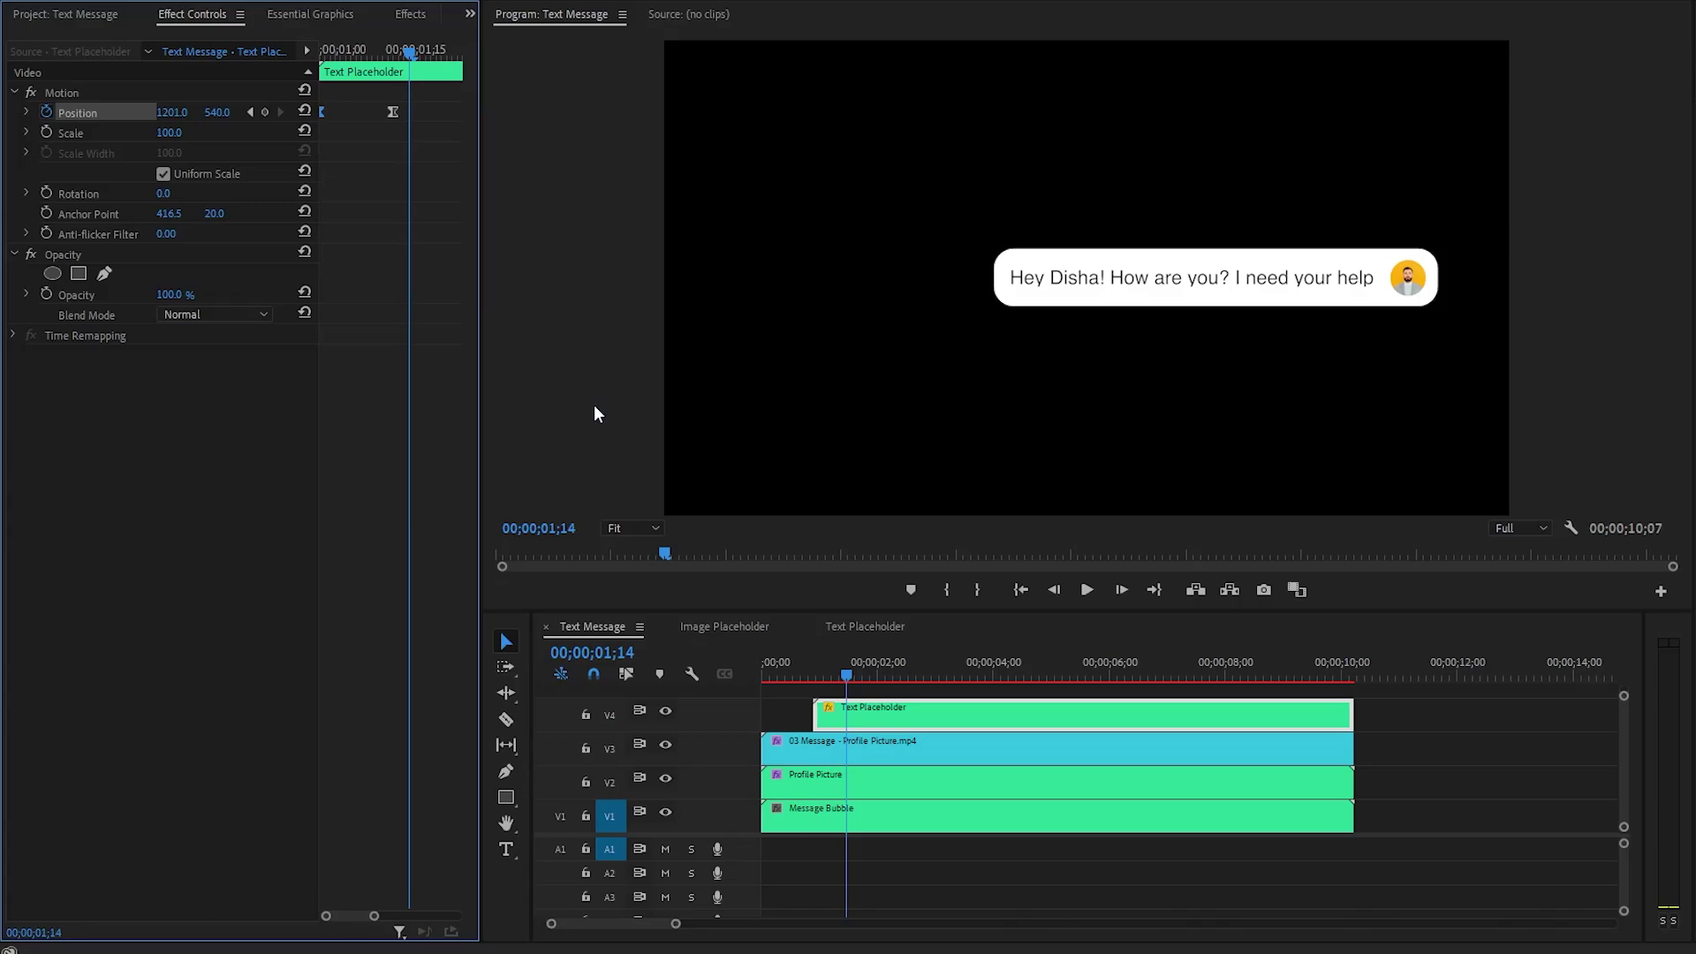
- Stretch the Position velocity curve into the final keyframe and preview the eased slide
{"action": "left_click", "coordinate": [28, 112]}
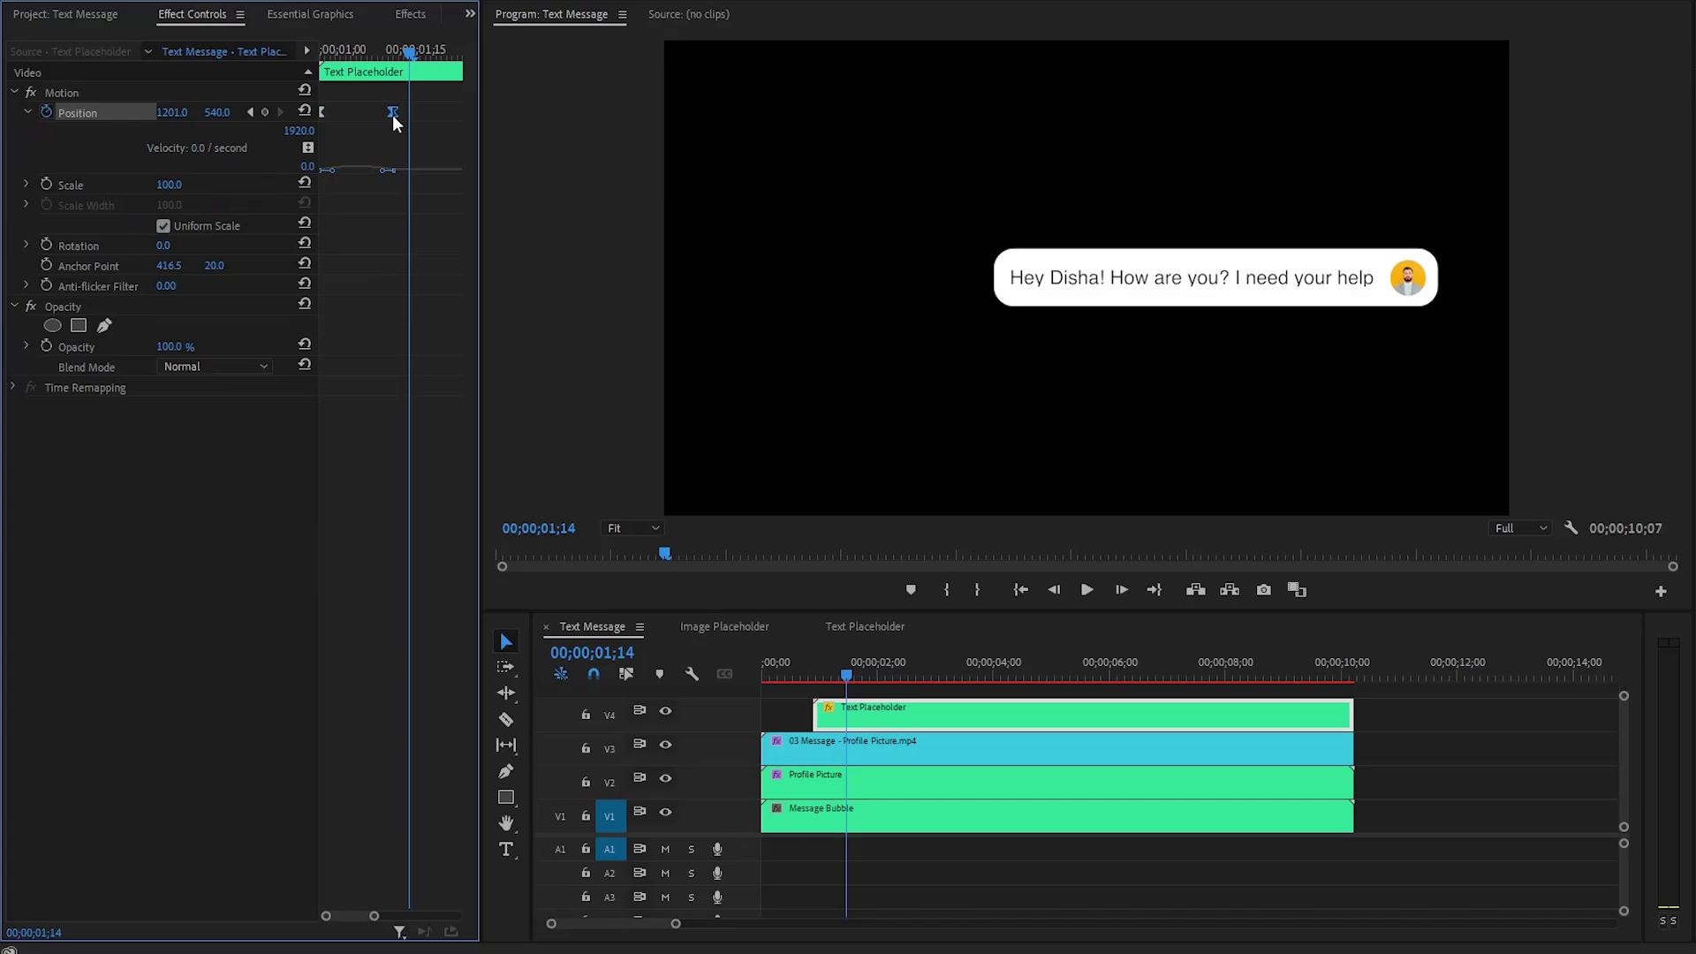
{"action": "left_click_drag", "start_coordinate": [387, 171], "coordinate": [360, 181]}
{"action": "left_click", "coordinate": [366, 205]}
{"action": "left_click_drag", "start_coordinate": [411, 50], "coordinate": [341, 54]}
{"action": "left_click_drag", "start_coordinate": [394, 69], "coordinate": [417, 74]}
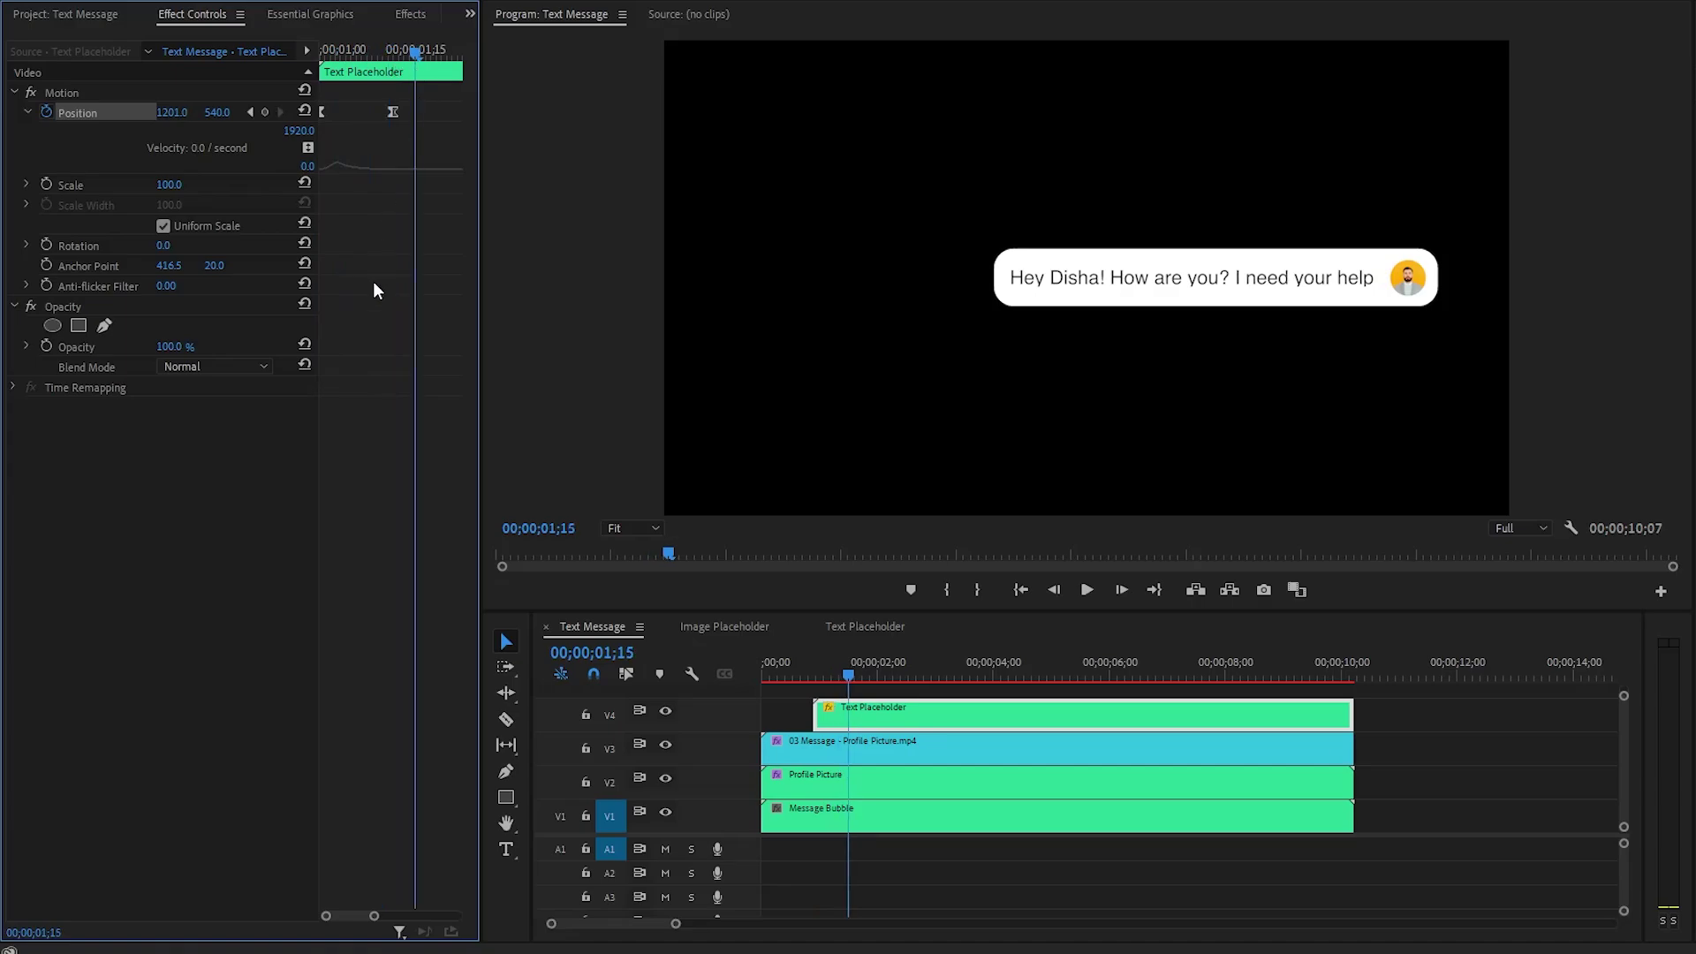